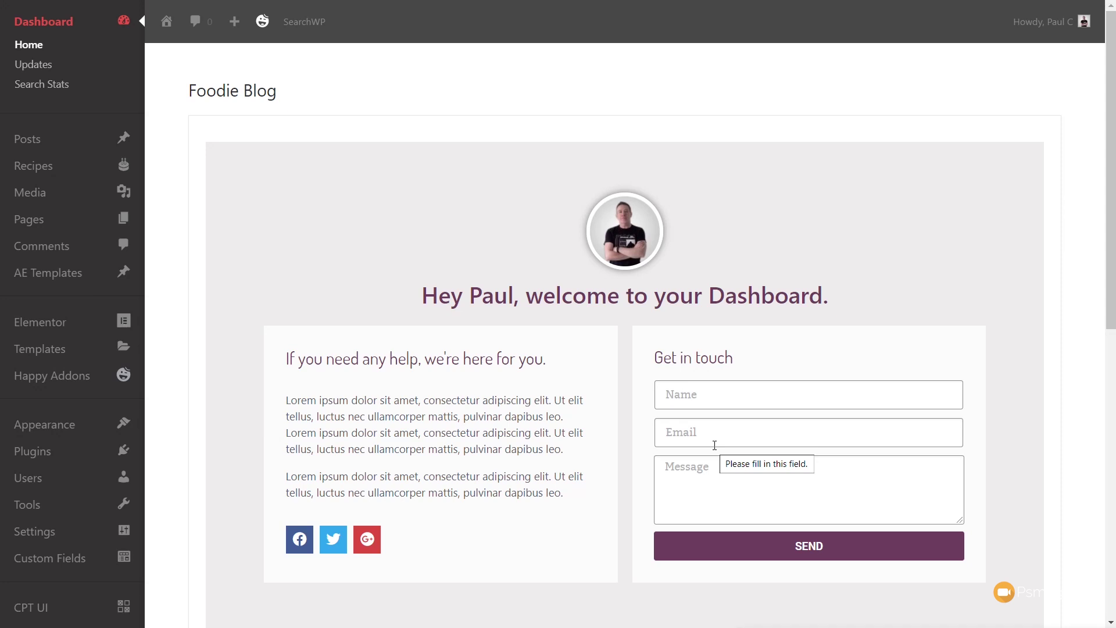
# Review the Foodie Blog custom dashboard, from the welcome panel and contact form to the videos and the widgets below
pyautogui.scroll(-6, 715, 445)
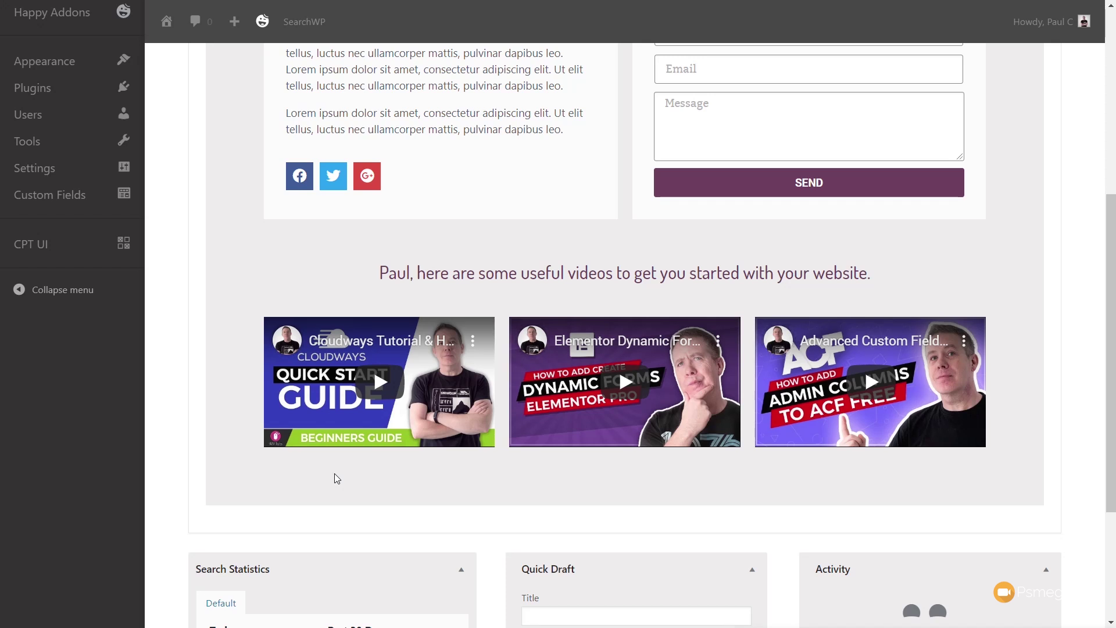
pyautogui.scroll(-4, 332, 478)
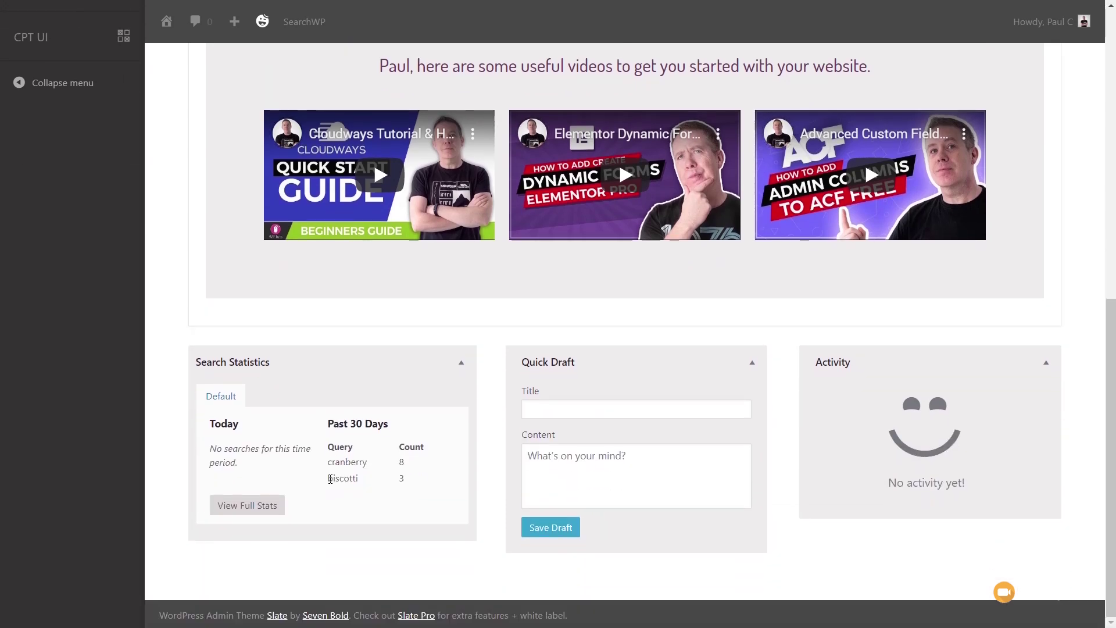
pyautogui.scroll(2, 330, 478)
pyautogui.scroll(8, 331, 479)
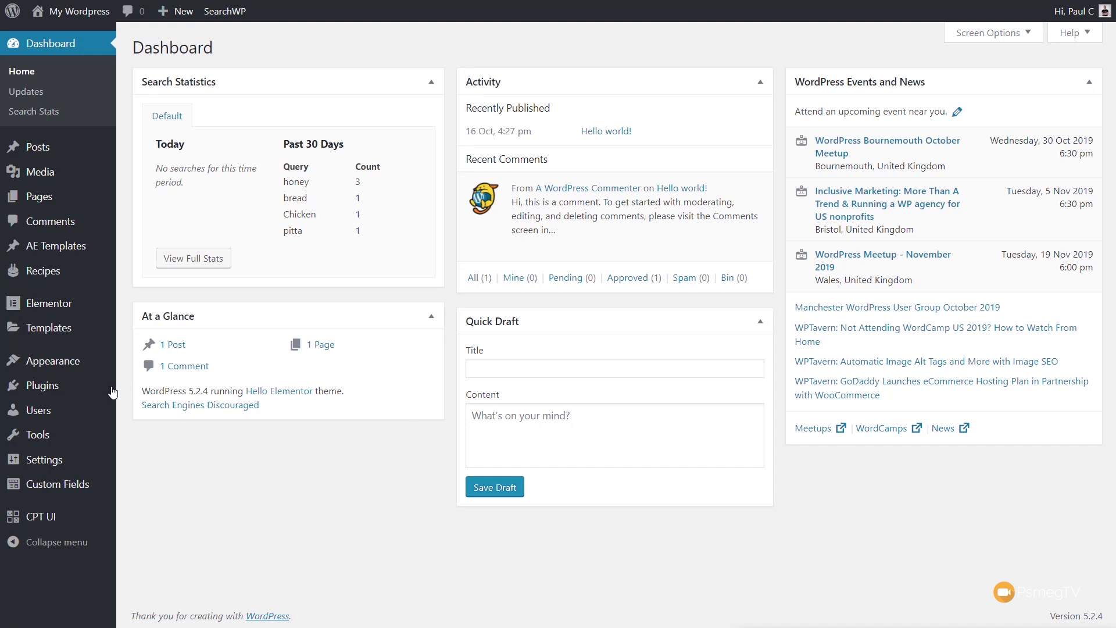
# Search the plugin directory for slate, and install and activate the Slate Admin Theme plugin
pyautogui.moveTo(76, 389)
pyautogui.click(148, 410)
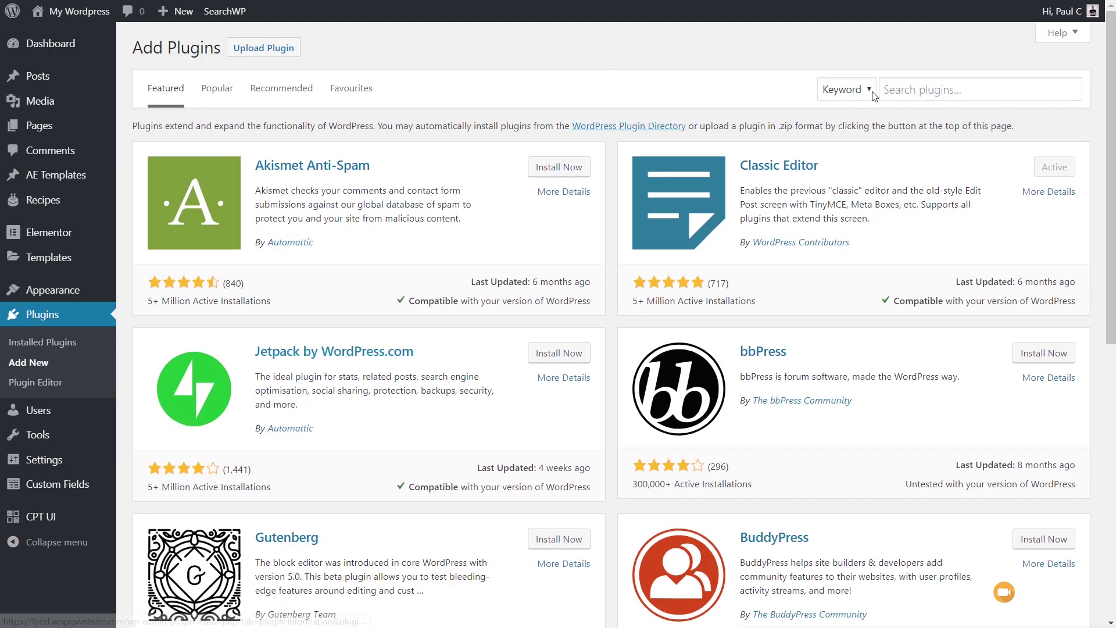
pyautogui.click(924, 93)
pyautogui.write('slate')
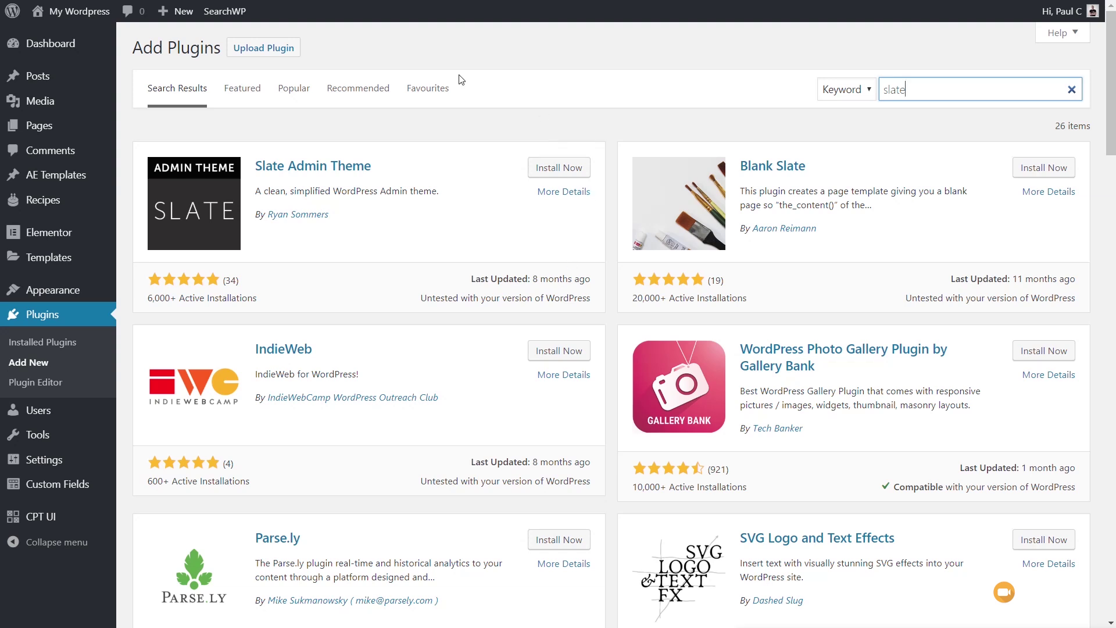
pyautogui.click(553, 169)
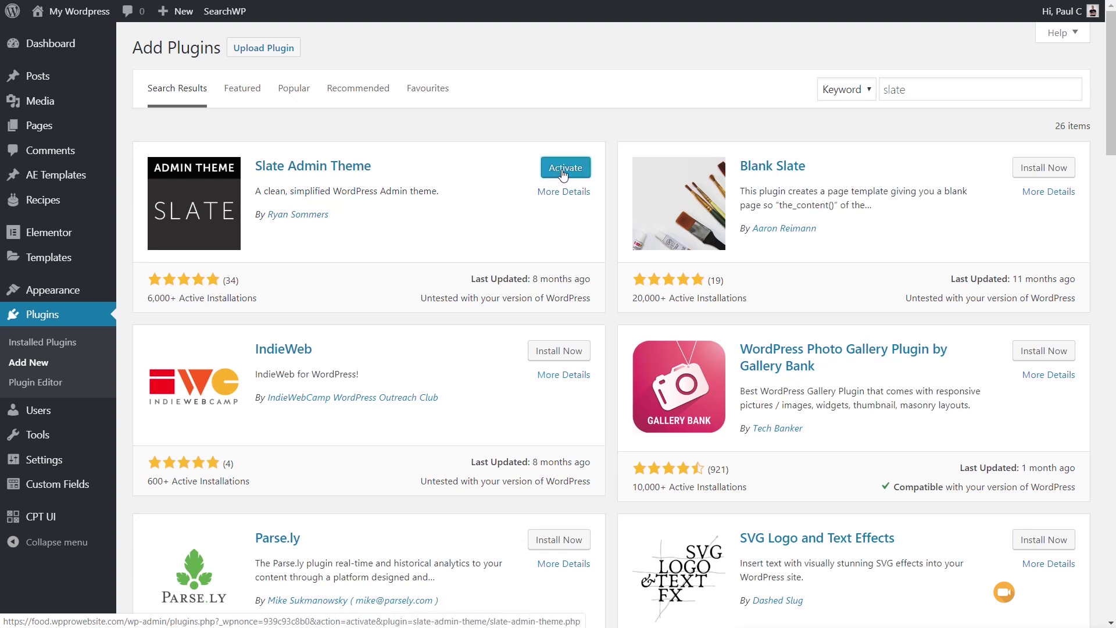
pyautogui.click(563, 174)
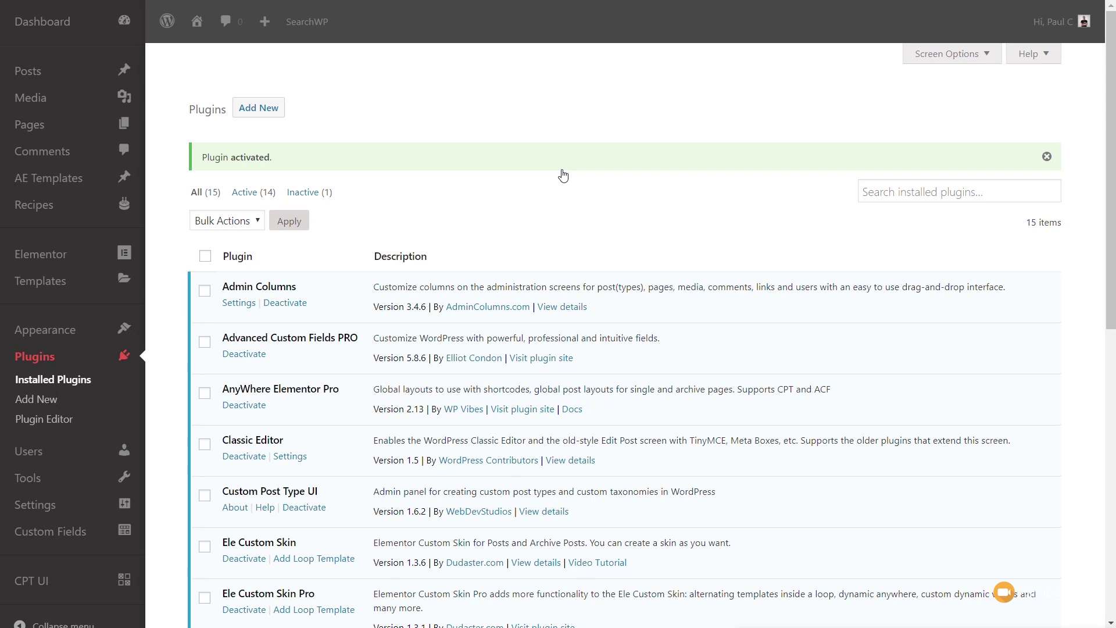
# Search for white label among new plugins, and install and activate White Label CMS
pyautogui.click(27, 401)
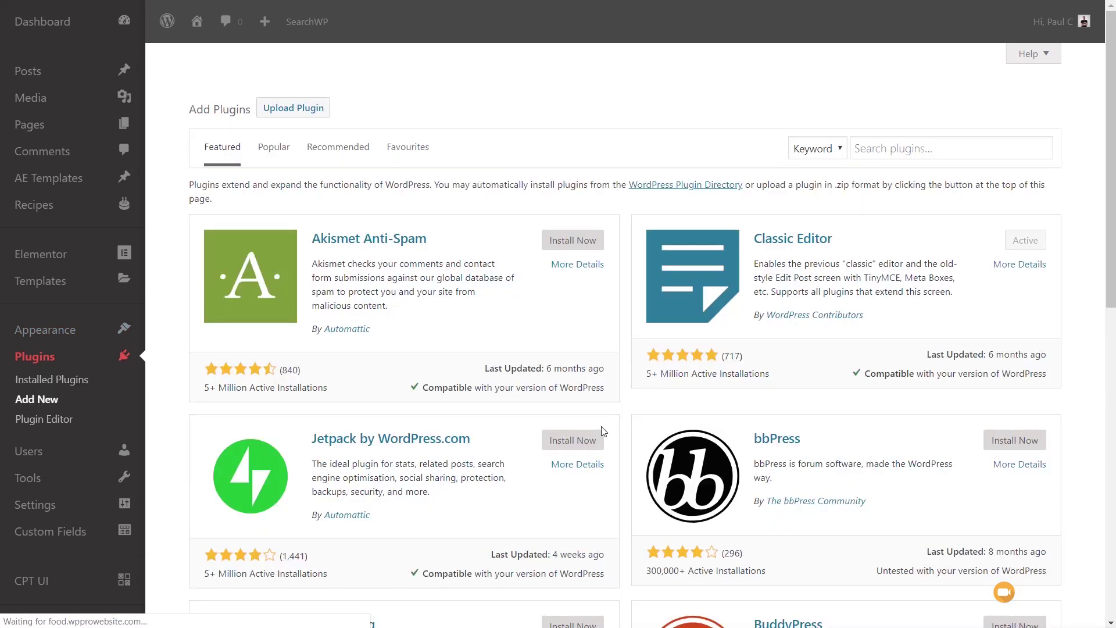
pyautogui.click(910, 149)
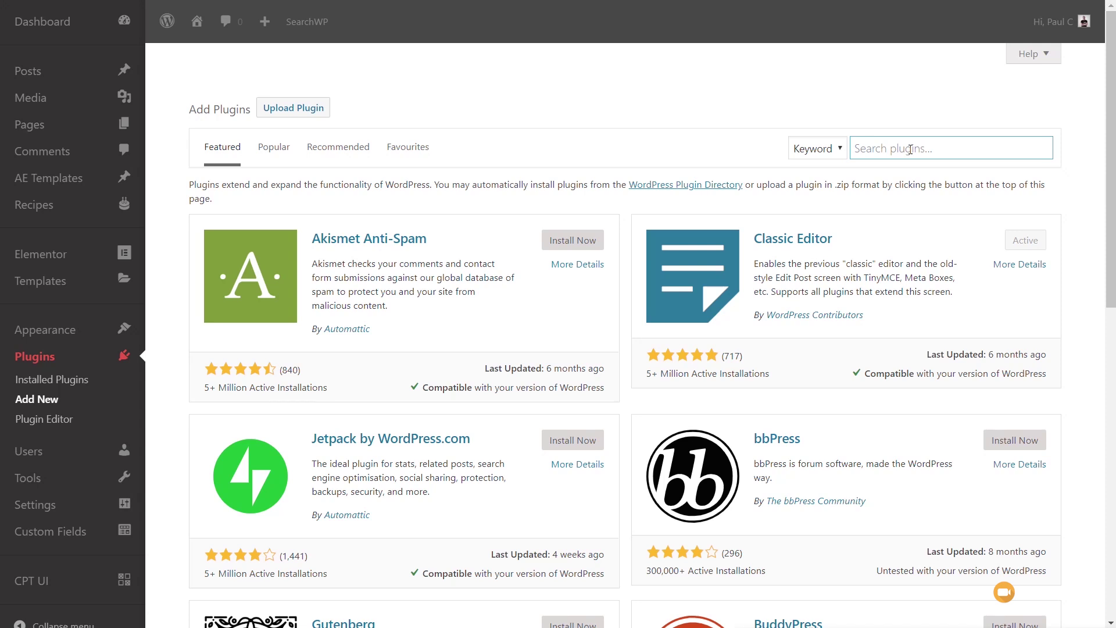
pyautogui.write('white label')
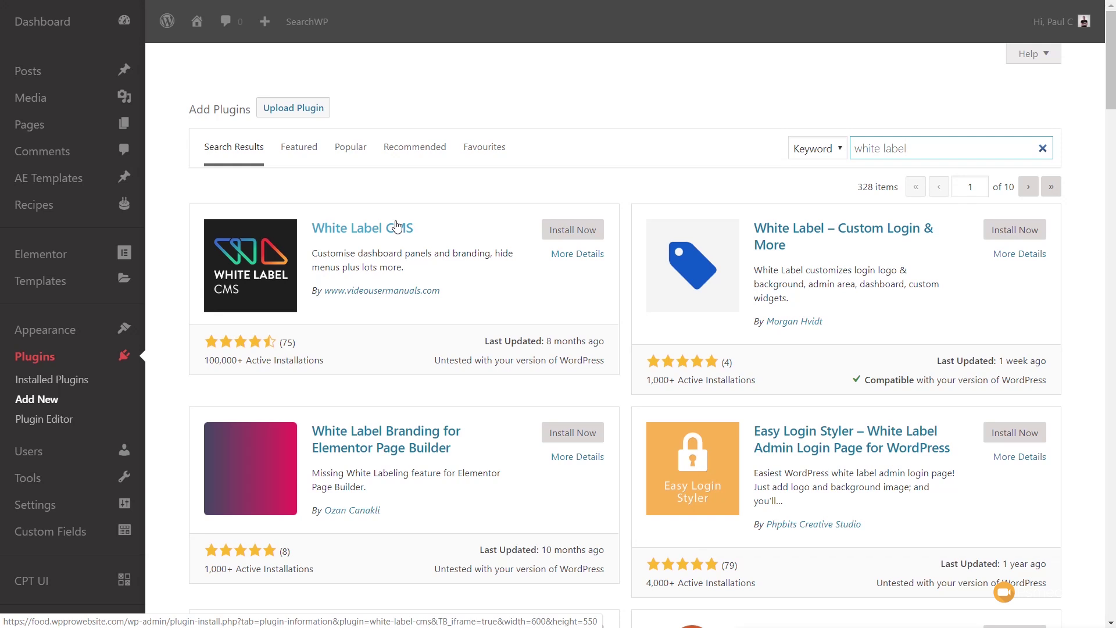
pyautogui.click(554, 234)
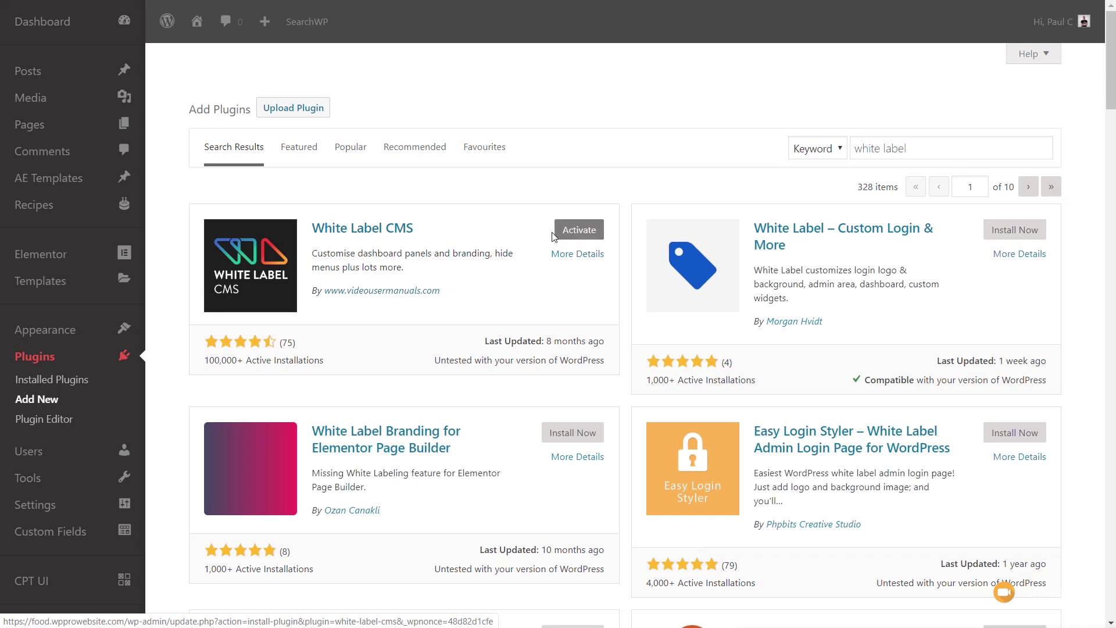
pyautogui.click(578, 236)
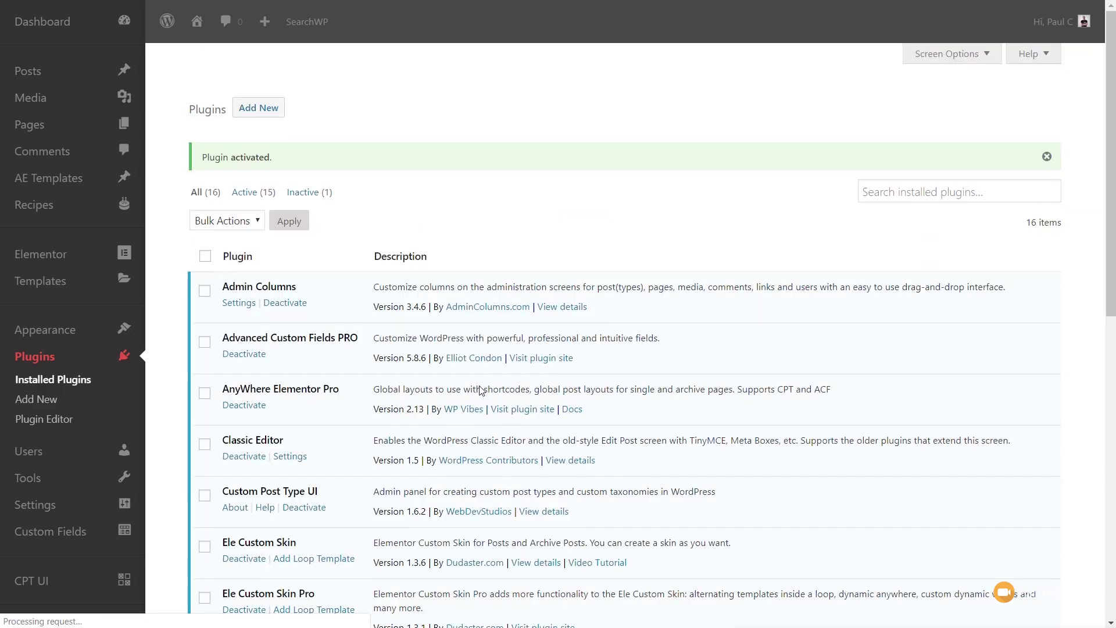
# In the White Label CMS setup wizard, leave developer branding empty and set Love-Food-Logo2.png as the login logo
pyautogui.moveTo(58, 507)
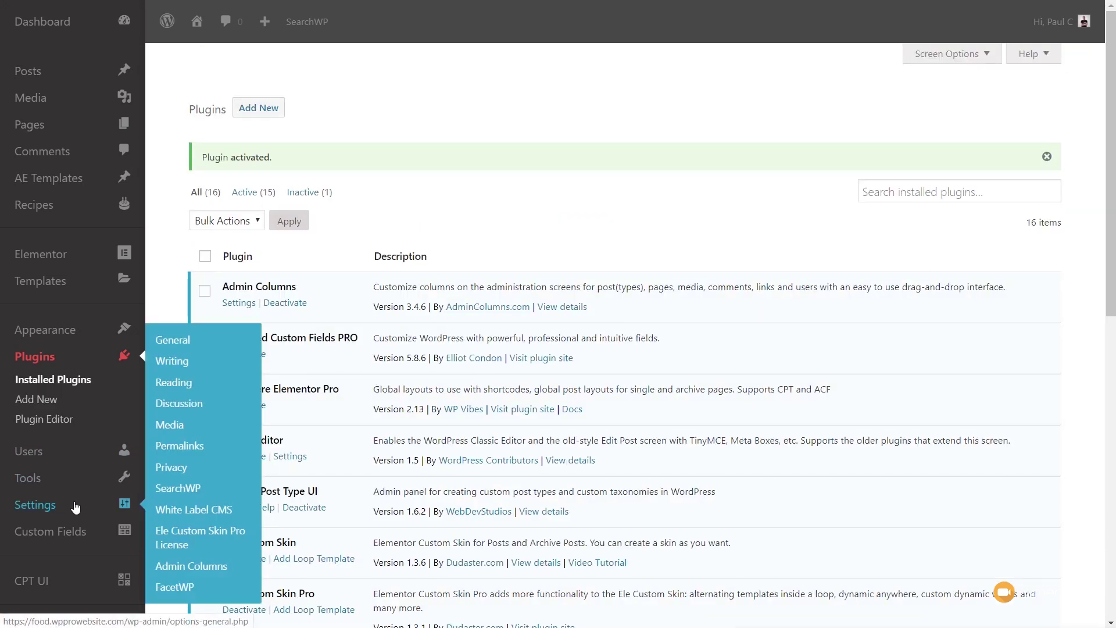
pyautogui.click(186, 512)
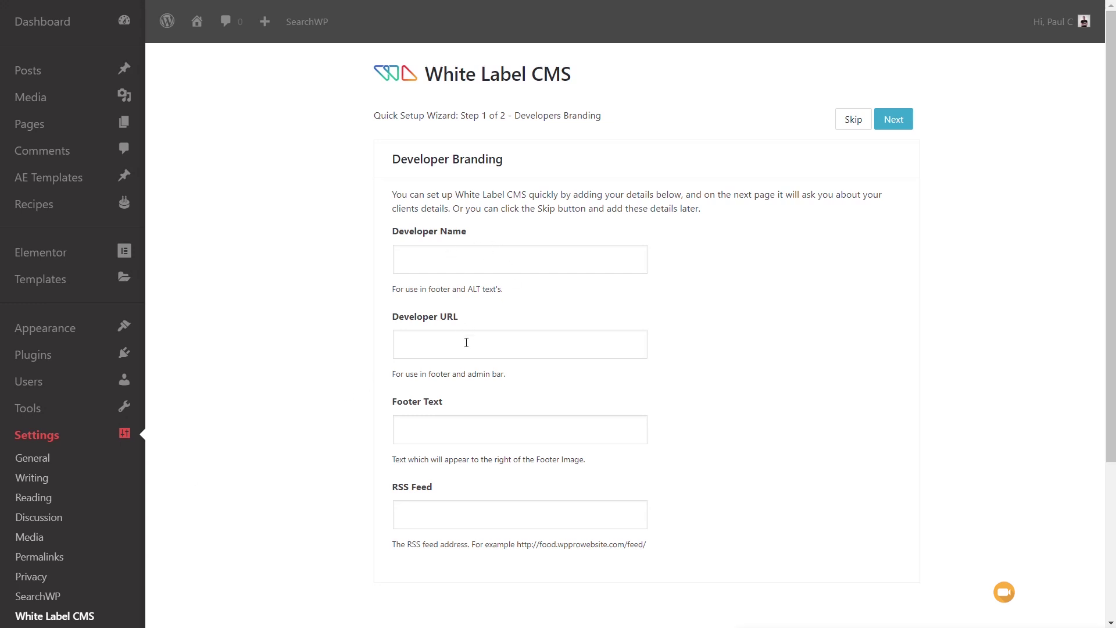
pyautogui.click(894, 119)
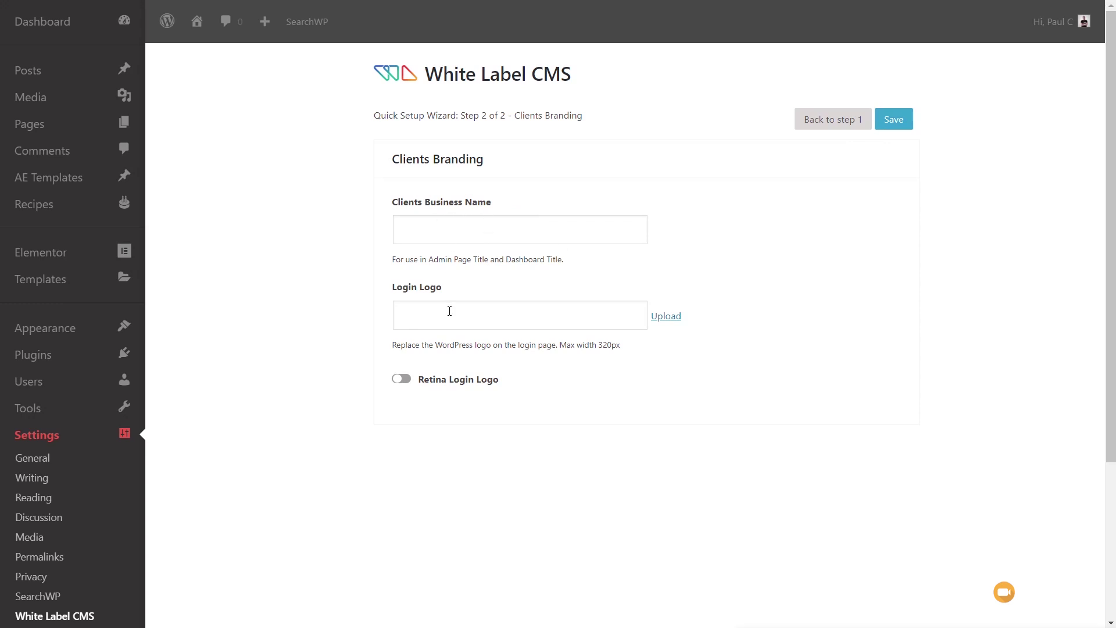
pyautogui.click(669, 317)
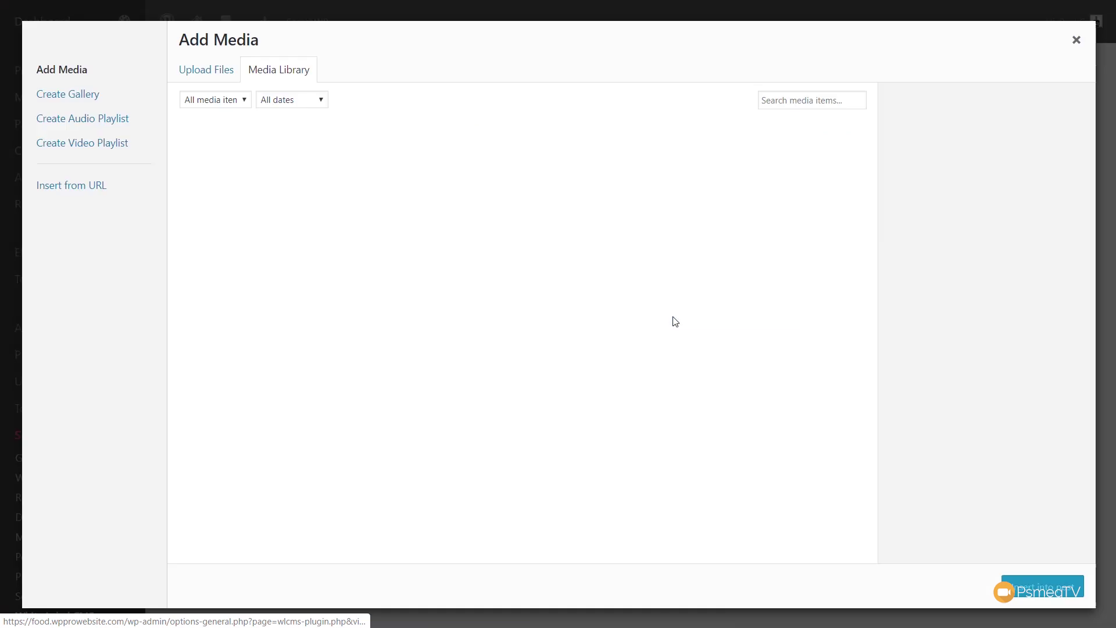
pyautogui.click(334, 182)
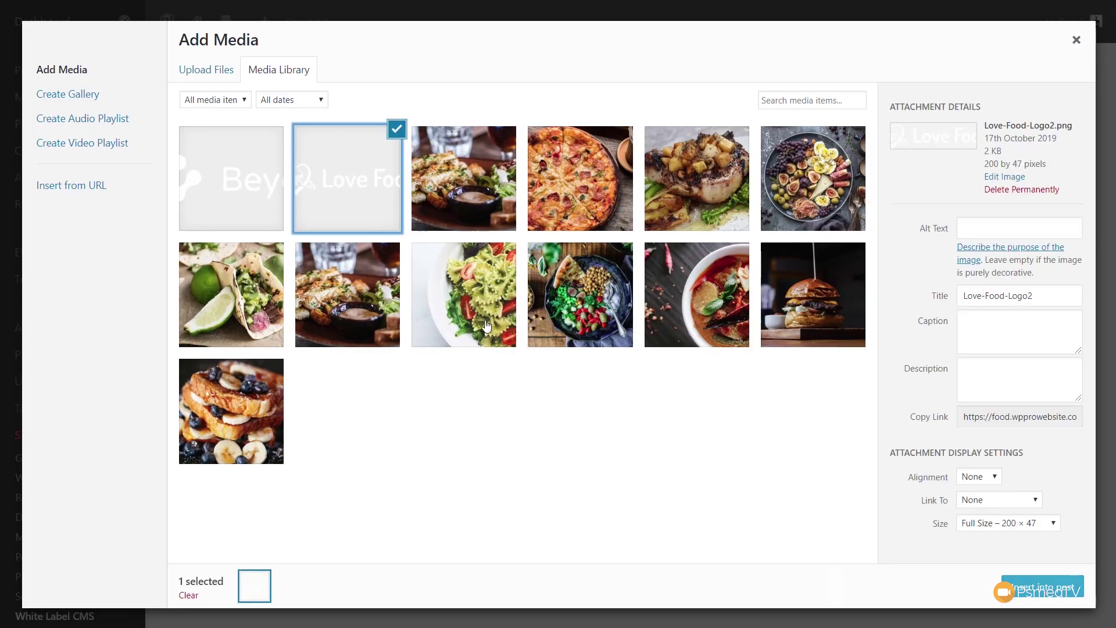
pyautogui.click(1045, 587)
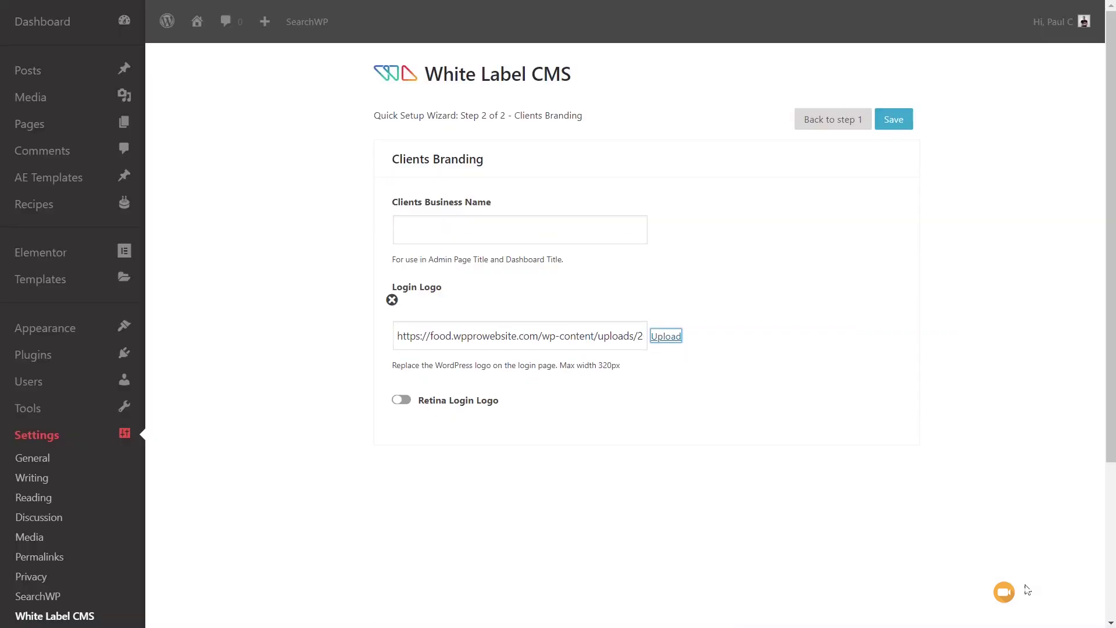
# Turn the Retina Login Logo option on and back off, and save the clients branding settings
pyautogui.click(407, 406)
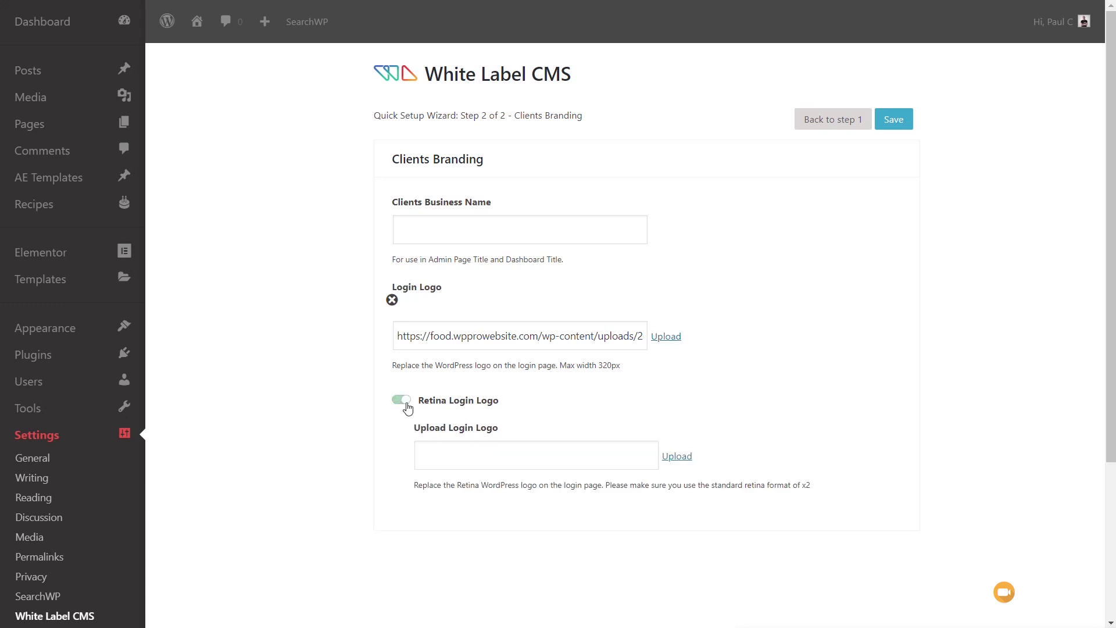
pyautogui.click(400, 403)
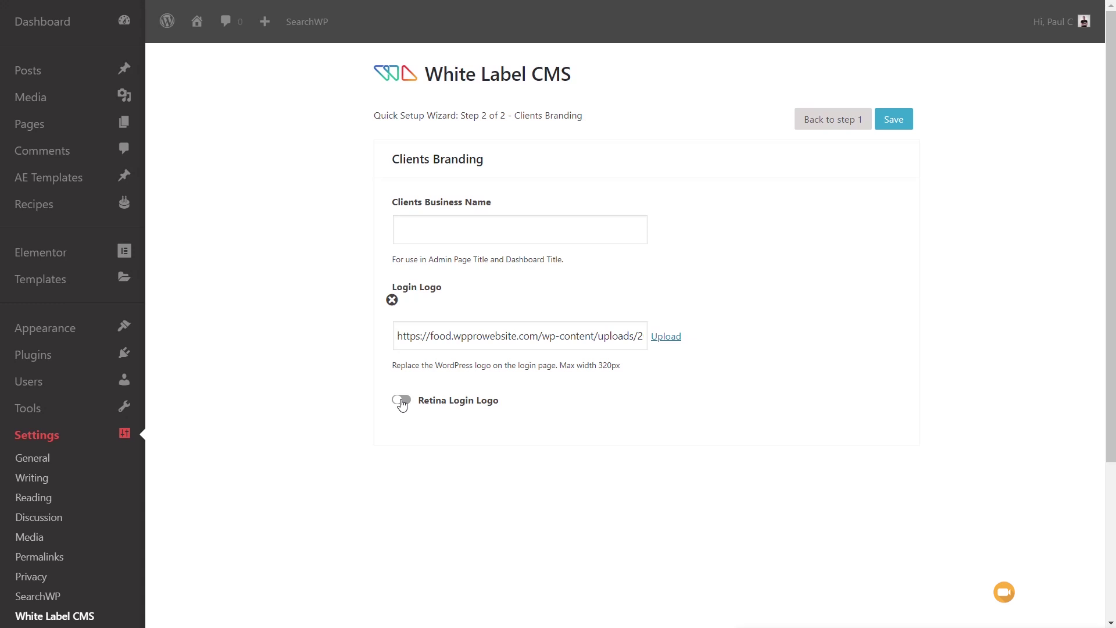
pyautogui.click(892, 121)
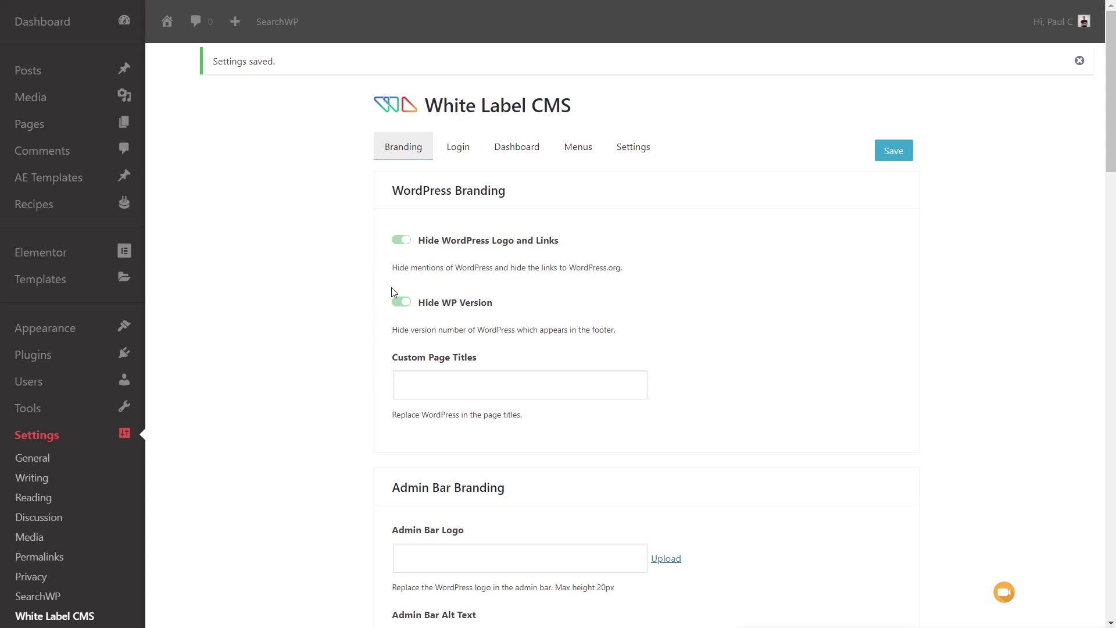
# Review the Login logo and background settings and check the login page in the live preview
pyautogui.click(453, 156)
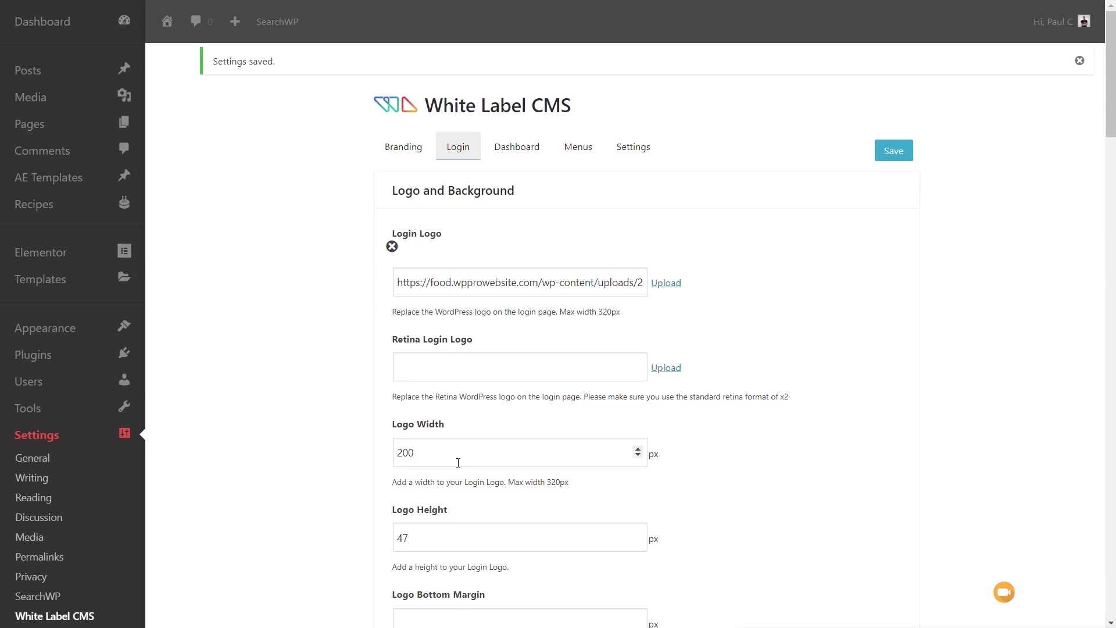
pyautogui.scroll(-3, 458, 462)
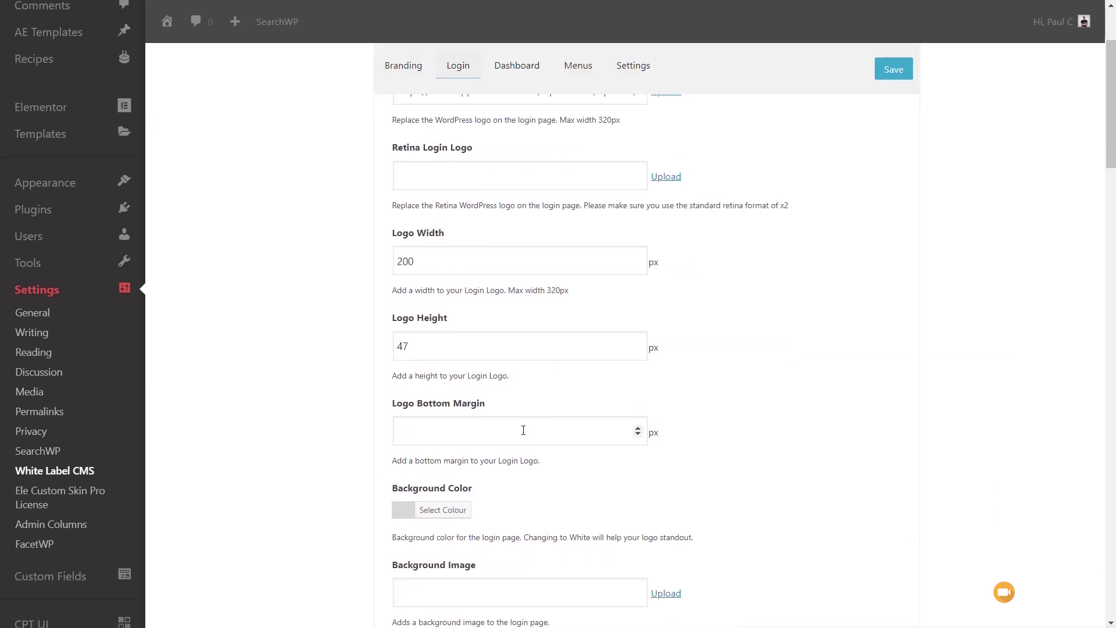
pyautogui.scroll(-9, 521, 417)
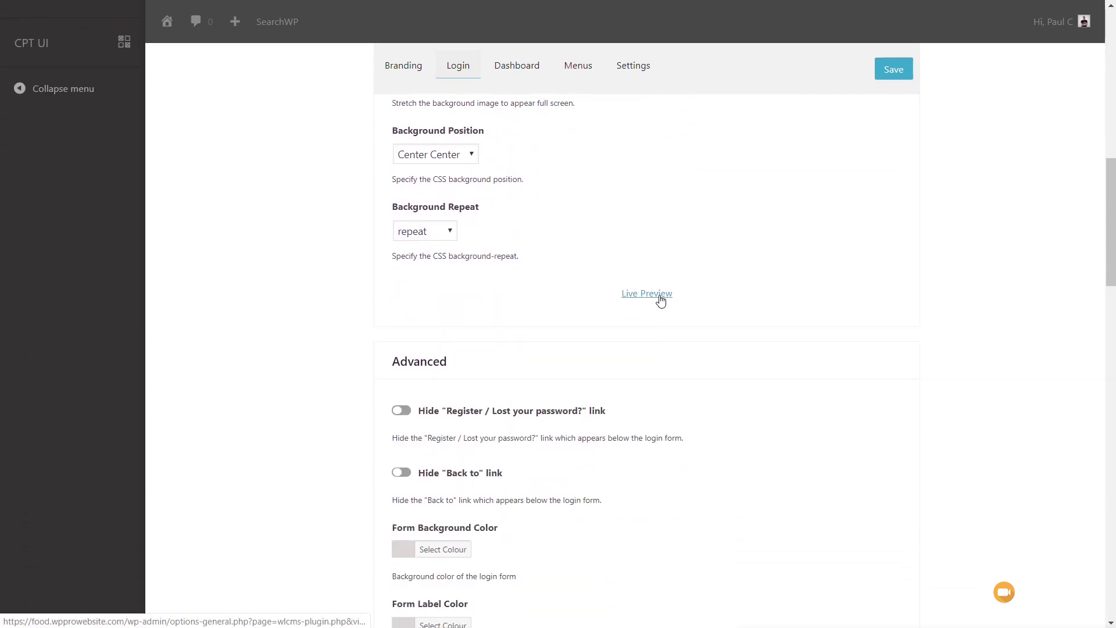
pyautogui.click(661, 298)
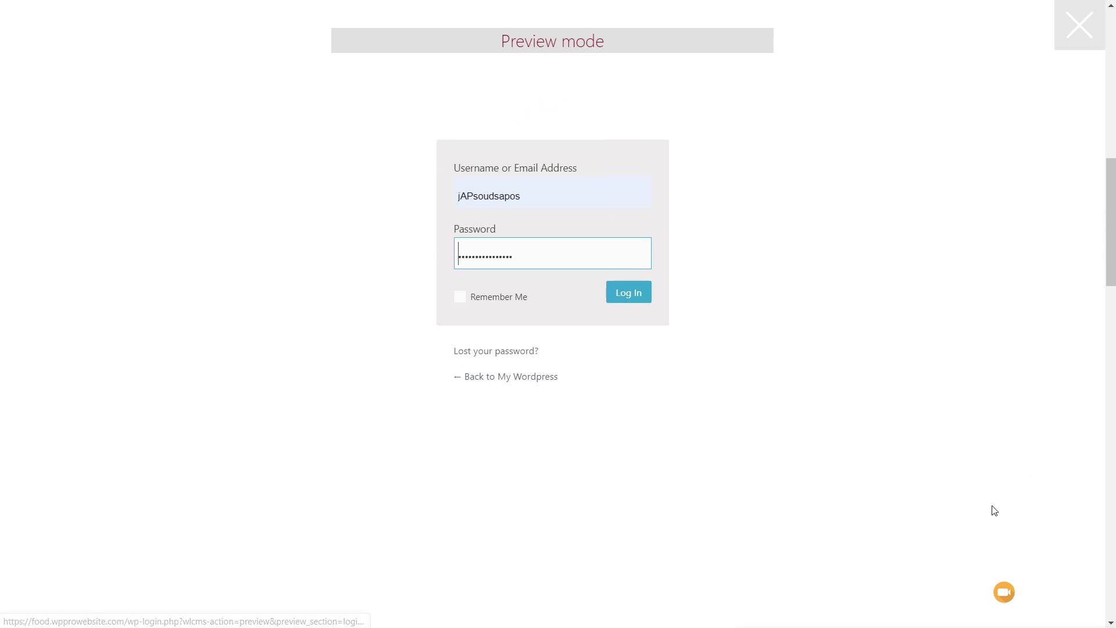
pyautogui.click(1078, 29)
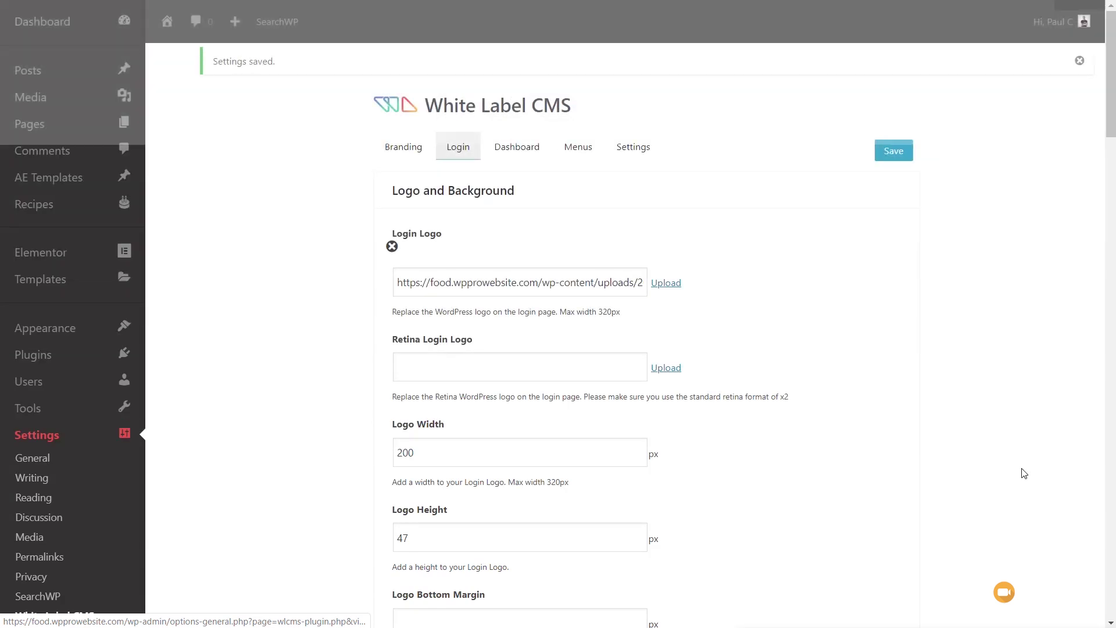
# Upload login.jpg for the login page's background image and set its alt text to Login
pyautogui.scroll(-7, 304, 401)
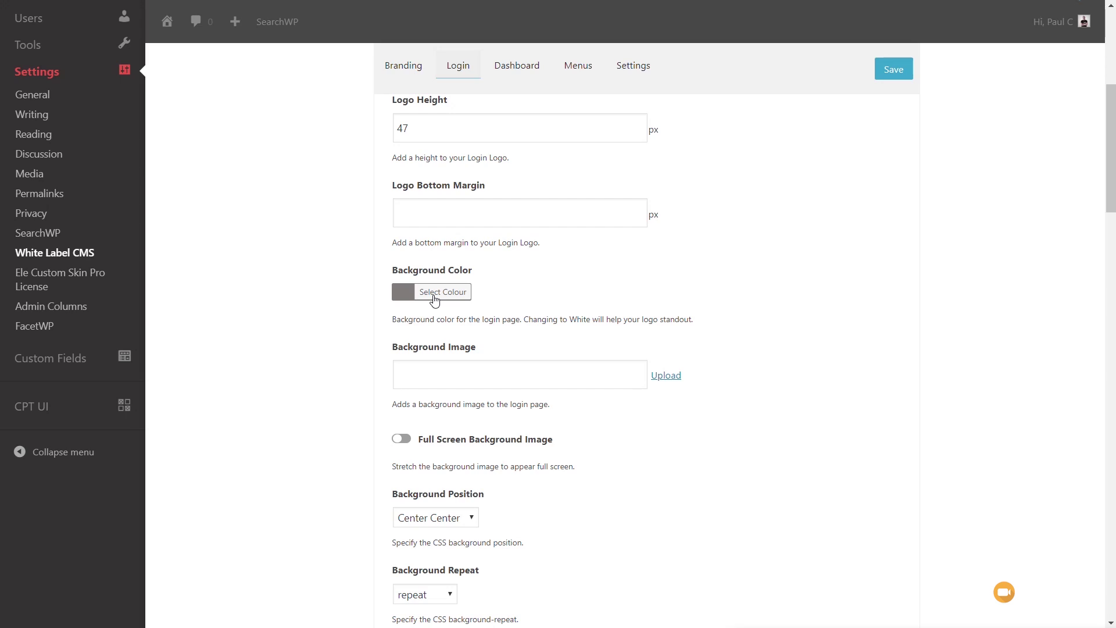
pyautogui.click(669, 379)
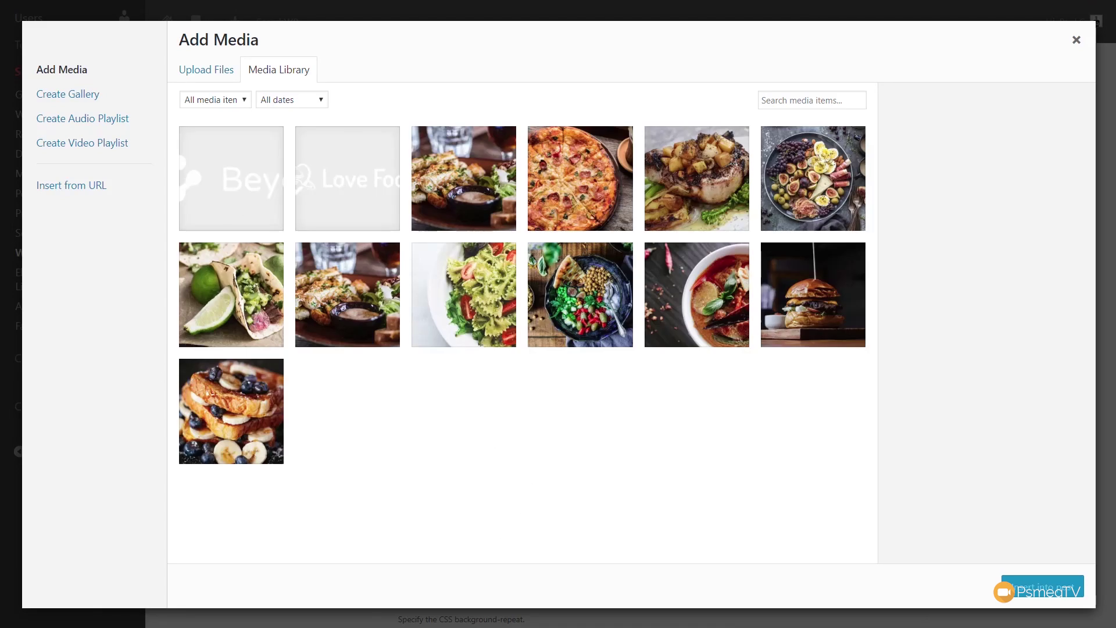
pyautogui.moveTo(3, 349); pyautogui.dragTo(465, 291)
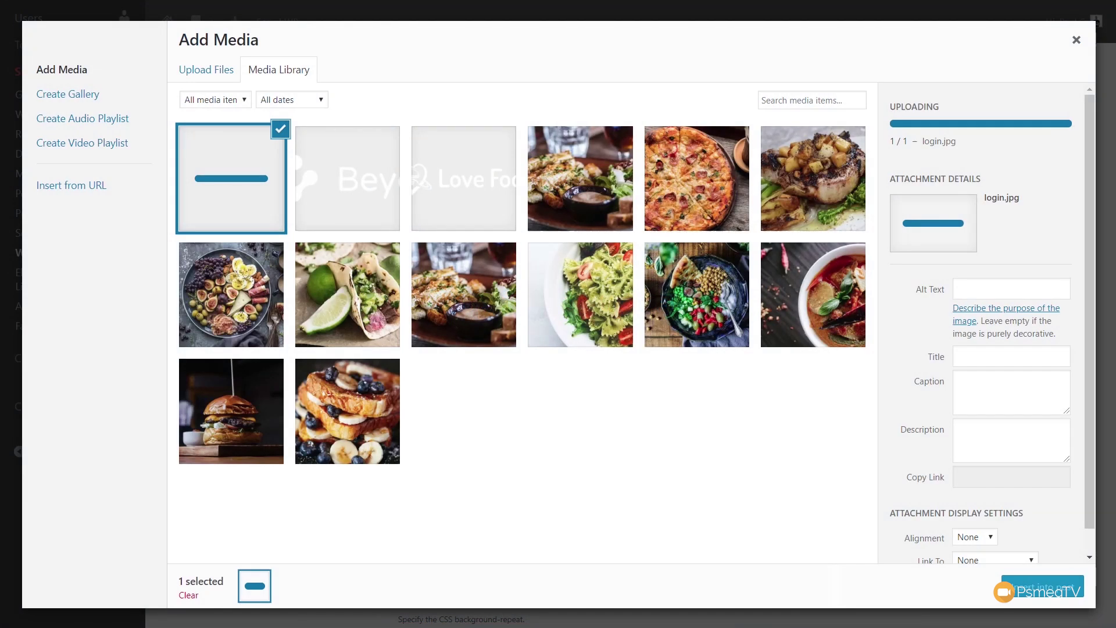
pyautogui.click(1048, 226)
pyautogui.write('Logoin')
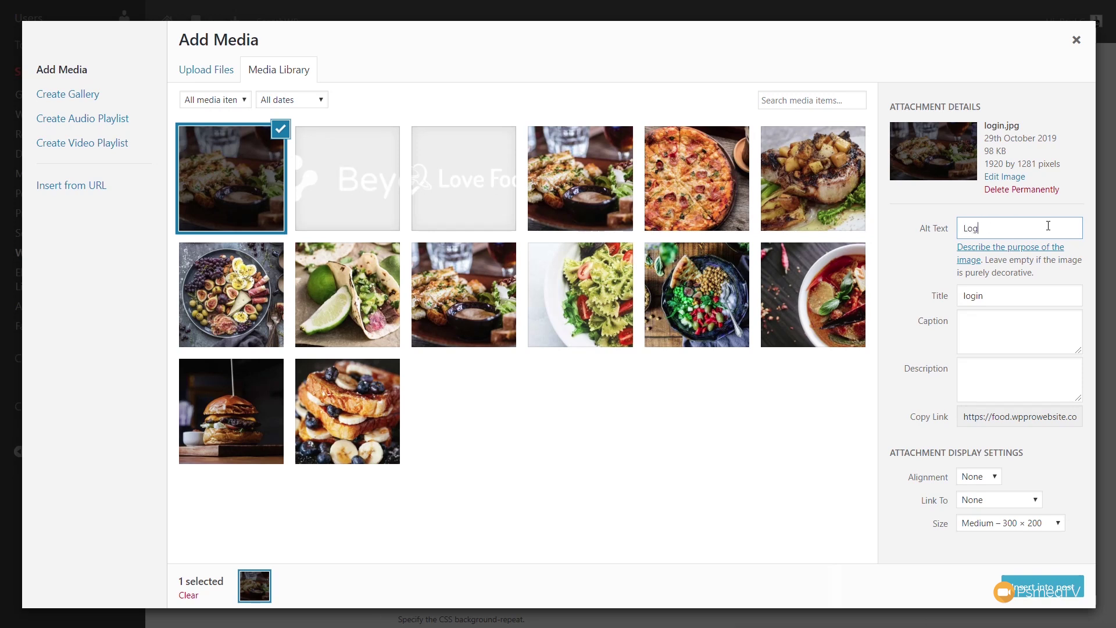
pyautogui.click(1023, 378)
# Insert login.jpg as the login background image at Full Size – 1920 × 1281
pyautogui.click(1011, 523)
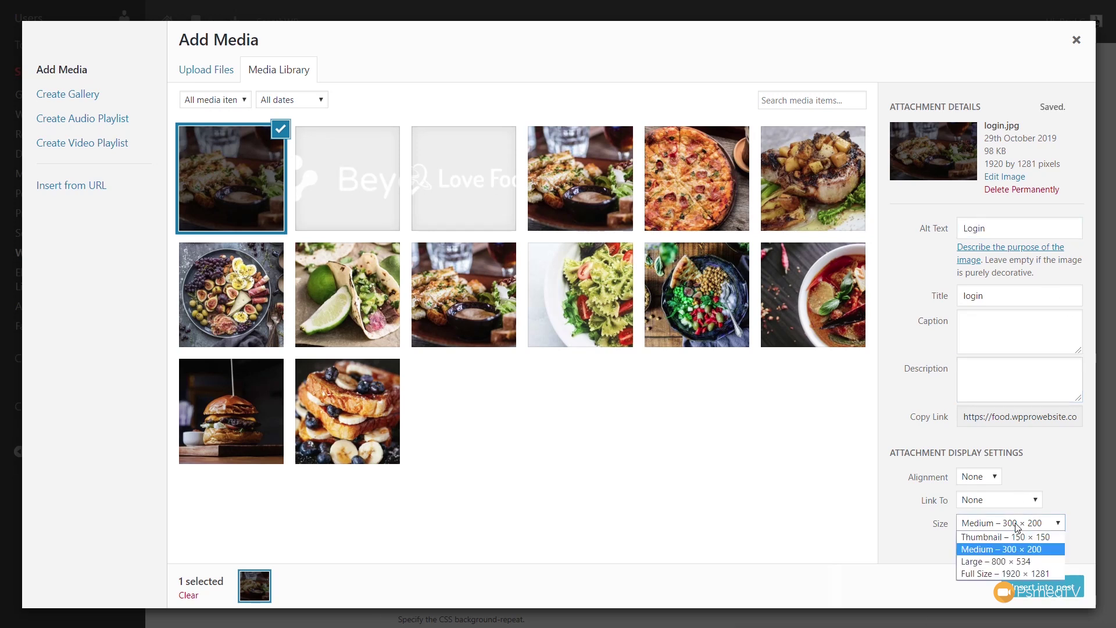
pyautogui.click(1006, 574)
pyautogui.click(1046, 587)
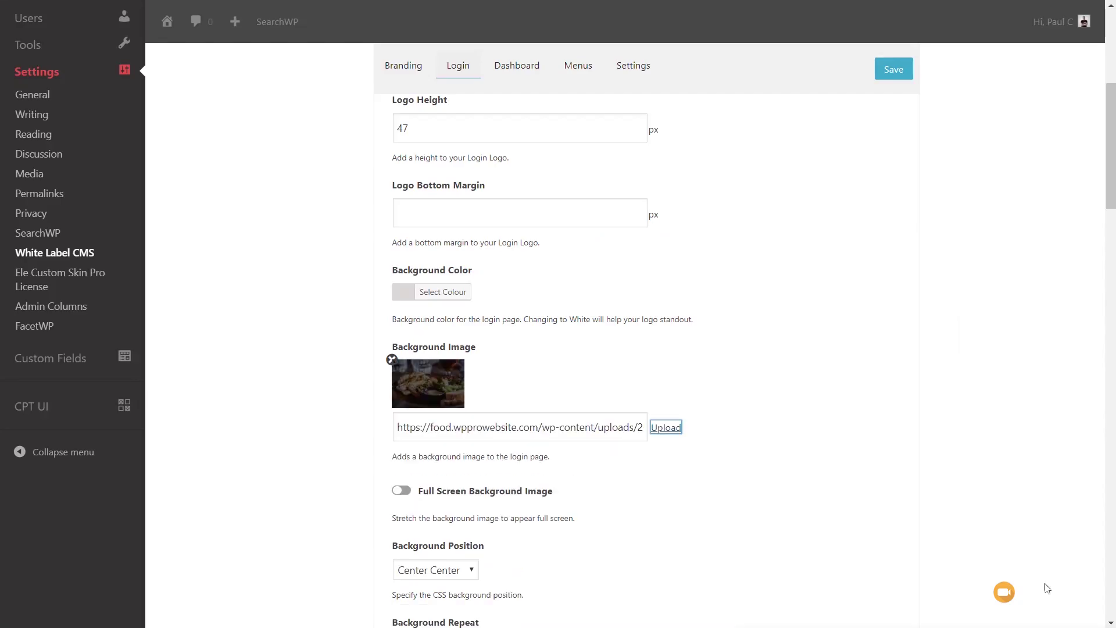
# Check the login page with its logo and new background image in the live preview
pyautogui.scroll(-5, 750, 407)
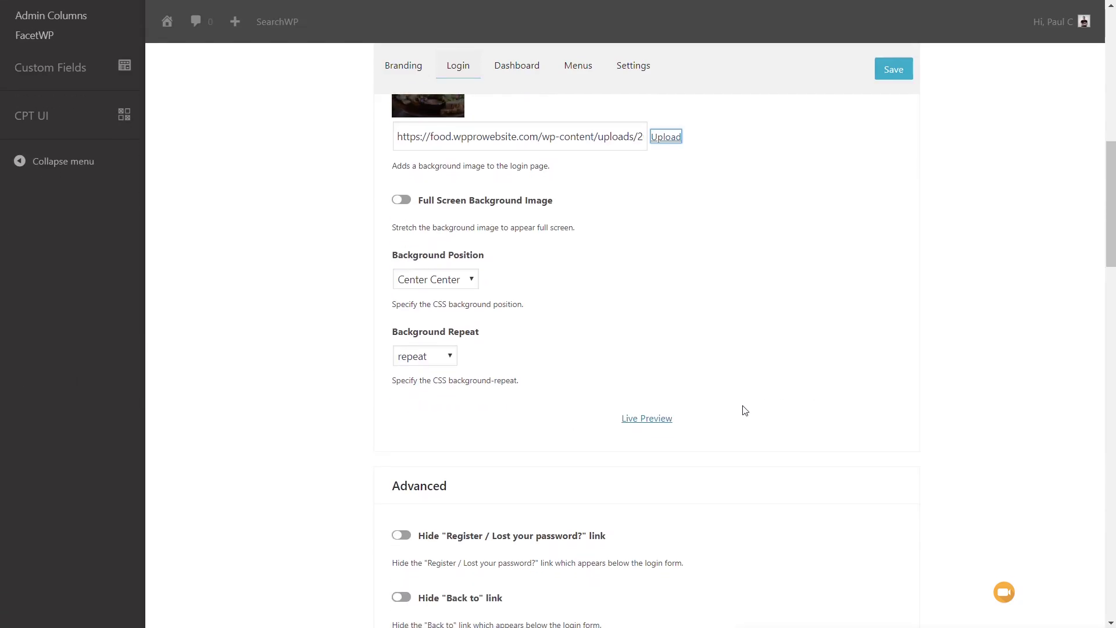
pyautogui.click(650, 426)
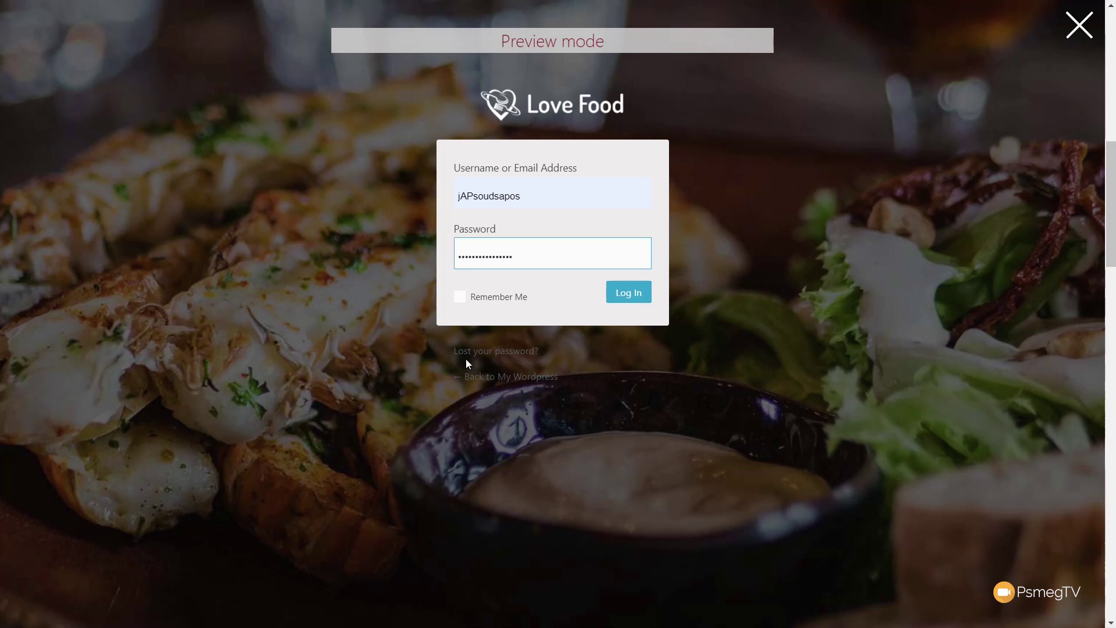
pyautogui.click(1079, 25)
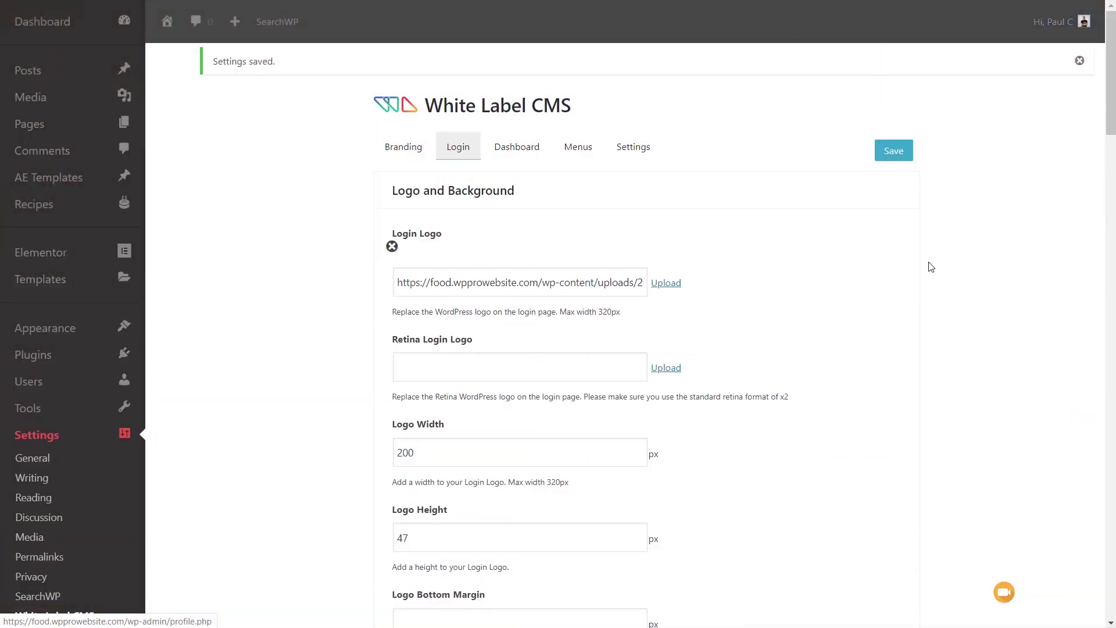
# Set the login page's background repeat to no-repeat and hide the "Back to" link below the login form
pyautogui.scroll(-10, 830, 397)
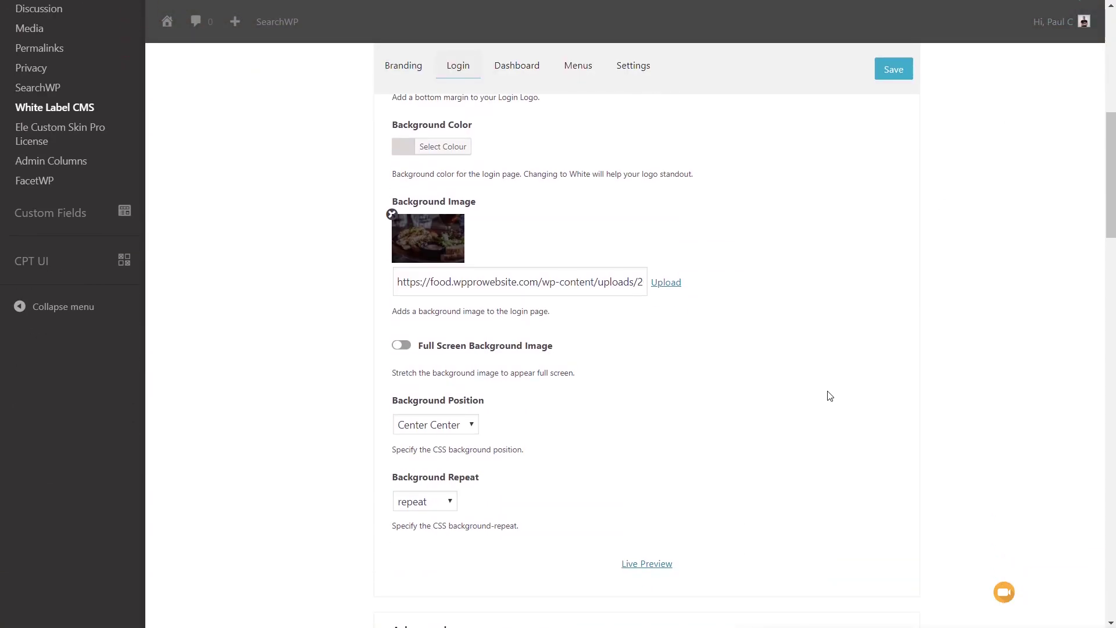
pyautogui.scroll(-1, 831, 395)
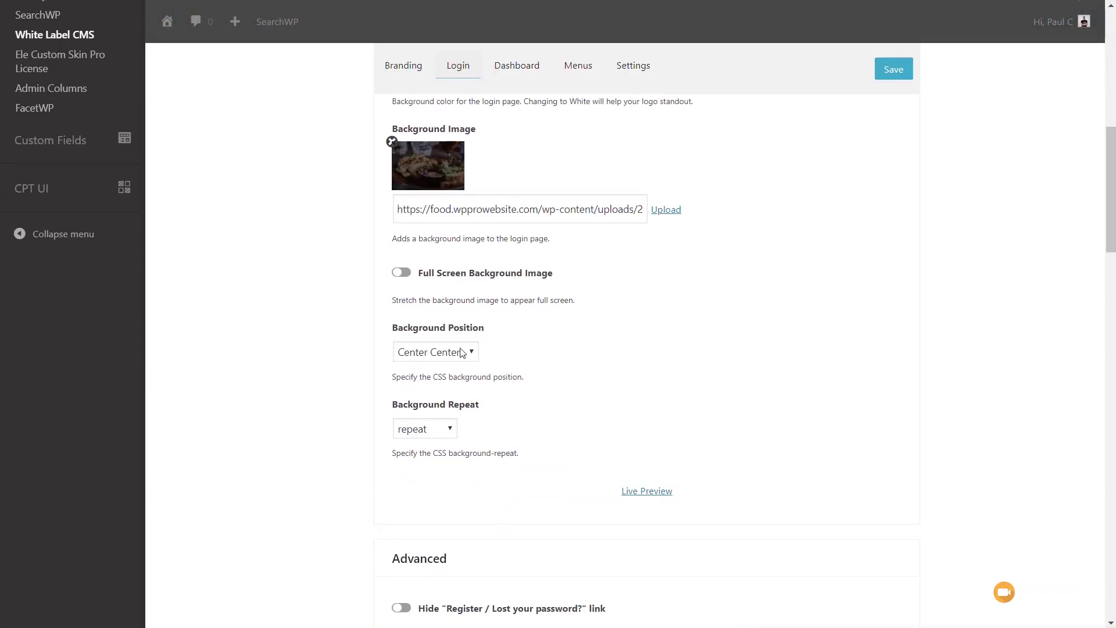
pyautogui.click(424, 434)
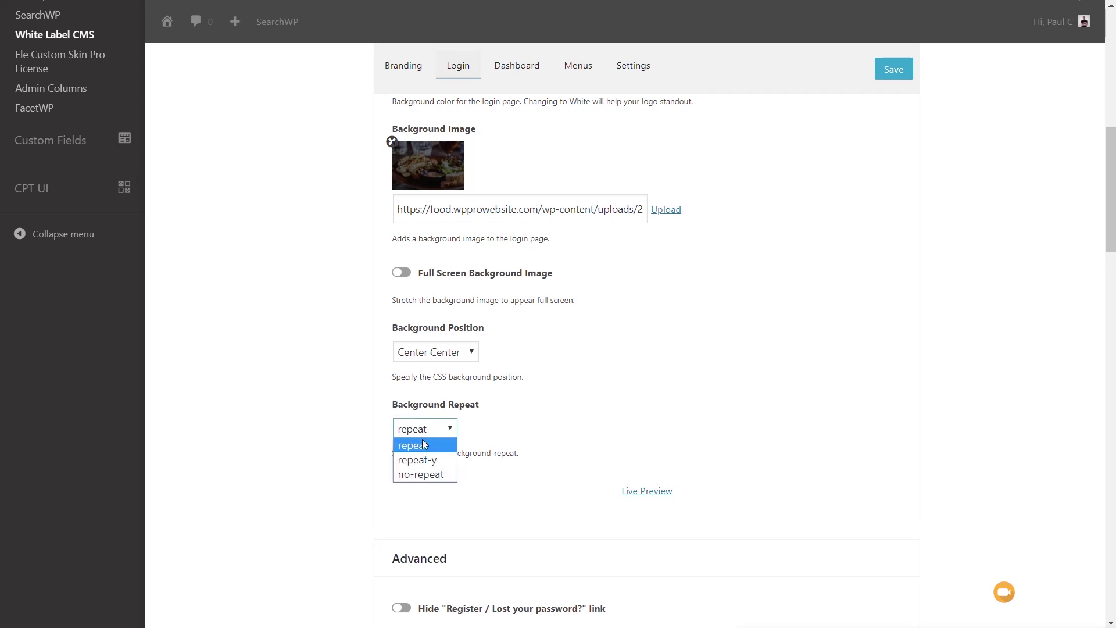
pyautogui.click(421, 474)
pyautogui.scroll(-3, 314, 453)
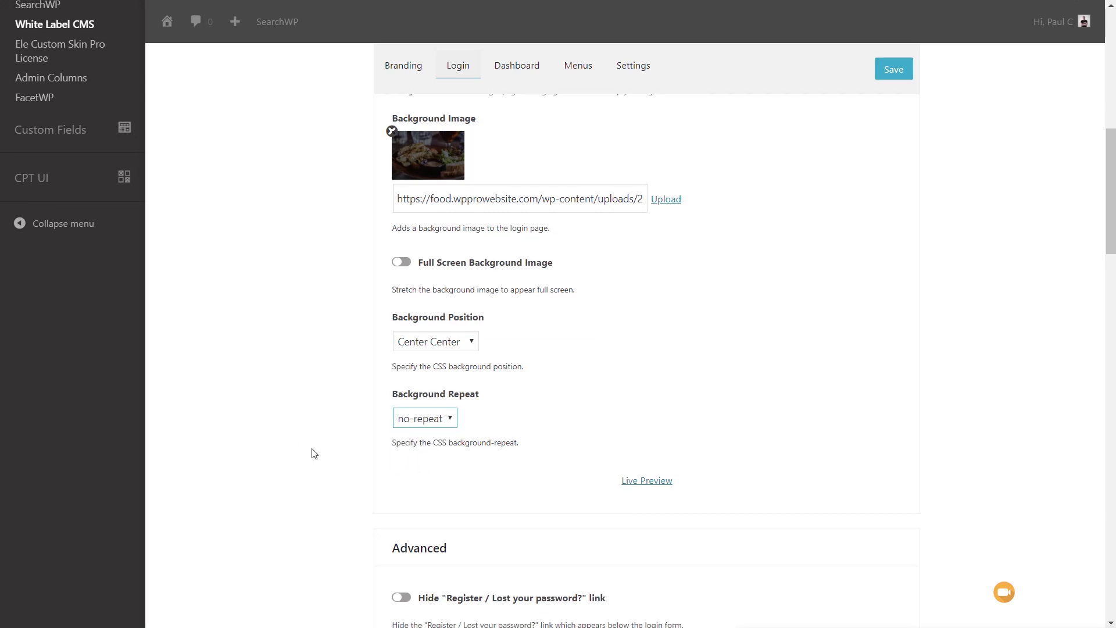
pyautogui.scroll(-1, 314, 454)
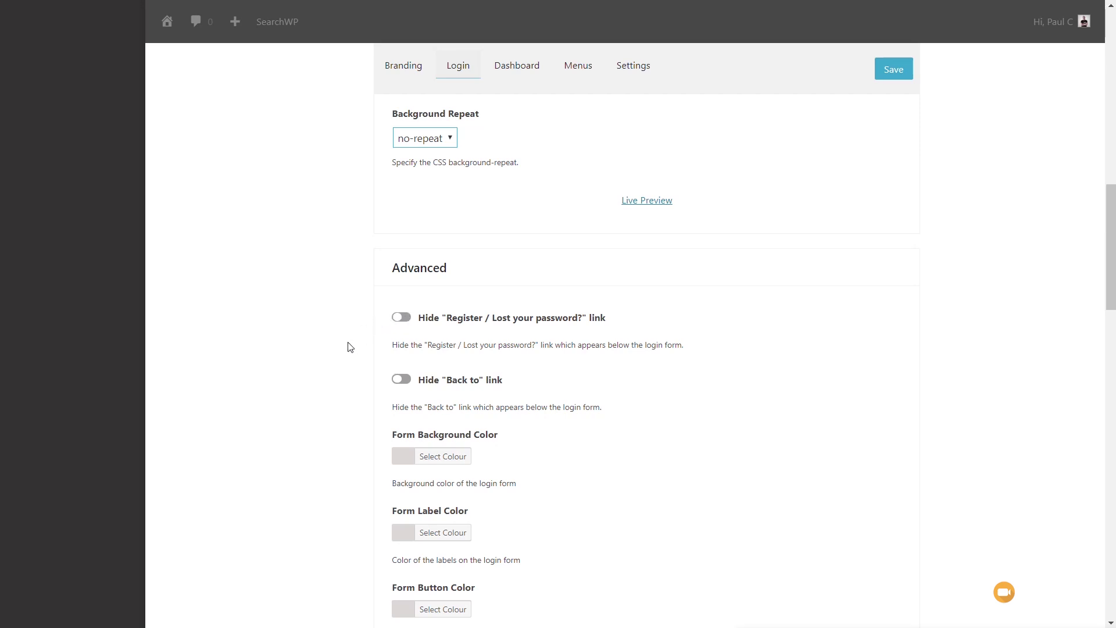
pyautogui.click(403, 379)
# Try black as the login form's background color and clear it again
pyautogui.scroll(-4, 324, 430)
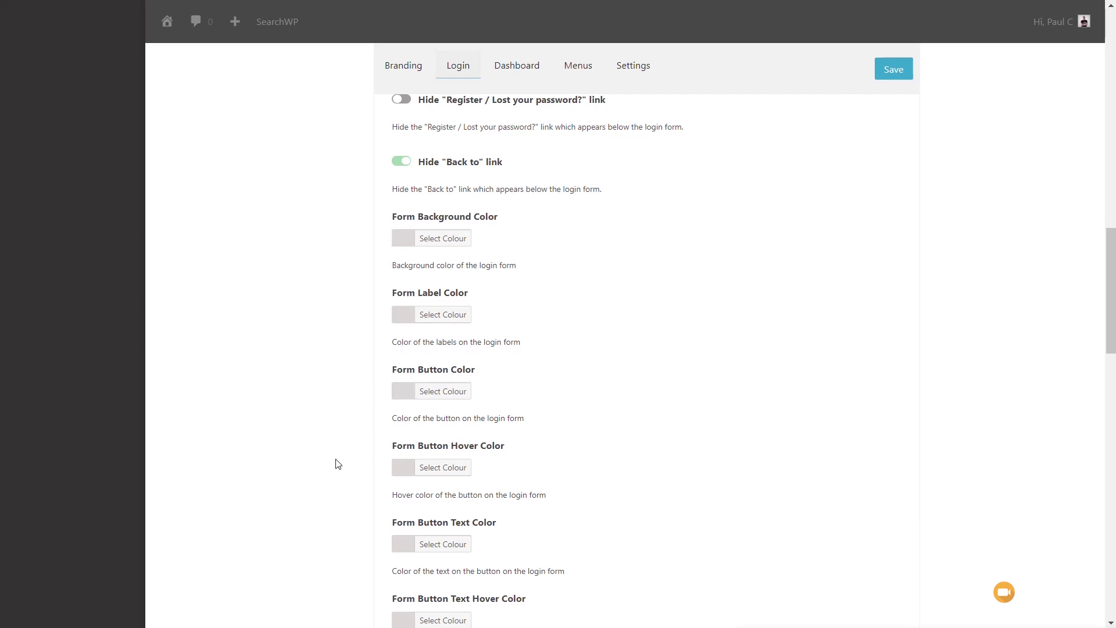
pyautogui.click(429, 239)
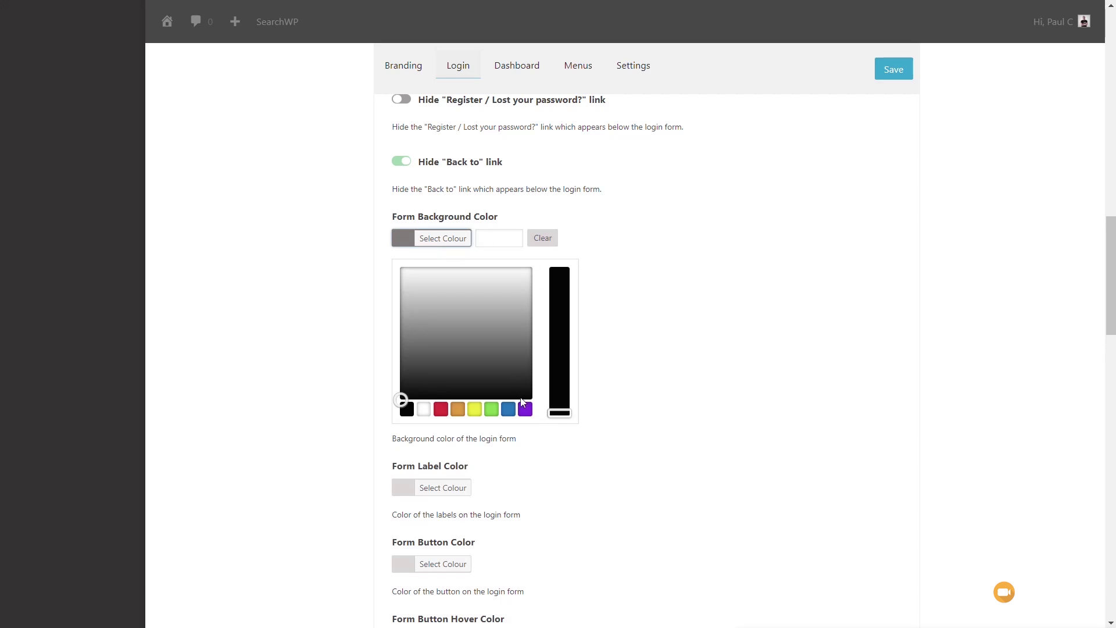
pyautogui.moveTo(559, 410)
pyautogui.mouseDown()
pyautogui.moveTo(559, 322)
pyautogui.moveTo(561, 424)
pyautogui.mouseUp()
pyautogui.click(299, 361)
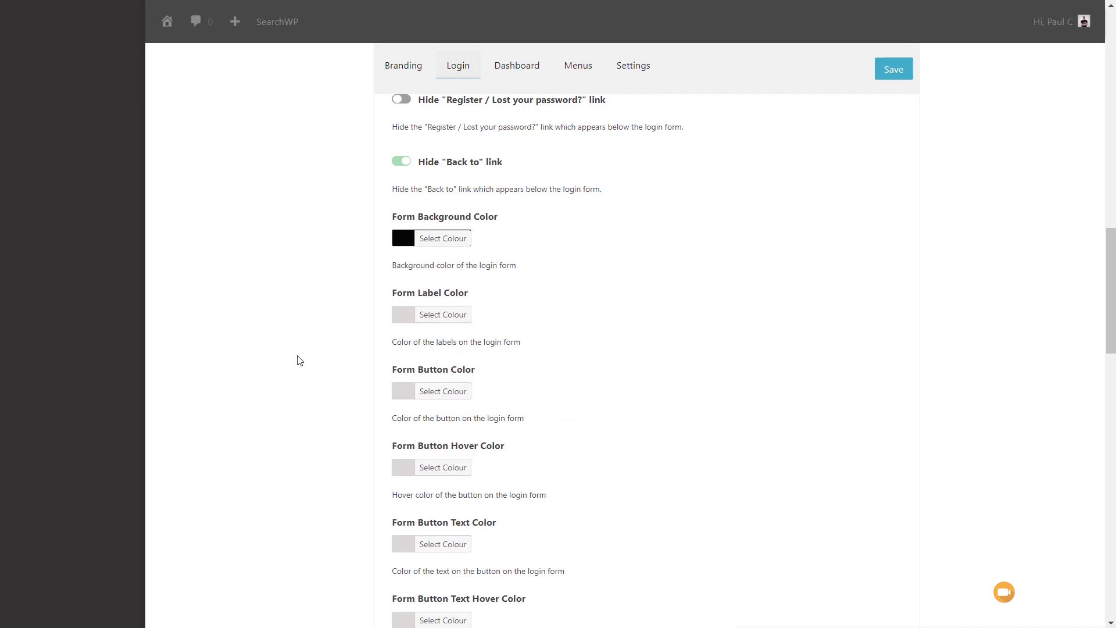
pyautogui.click(432, 239)
pyautogui.click(538, 238)
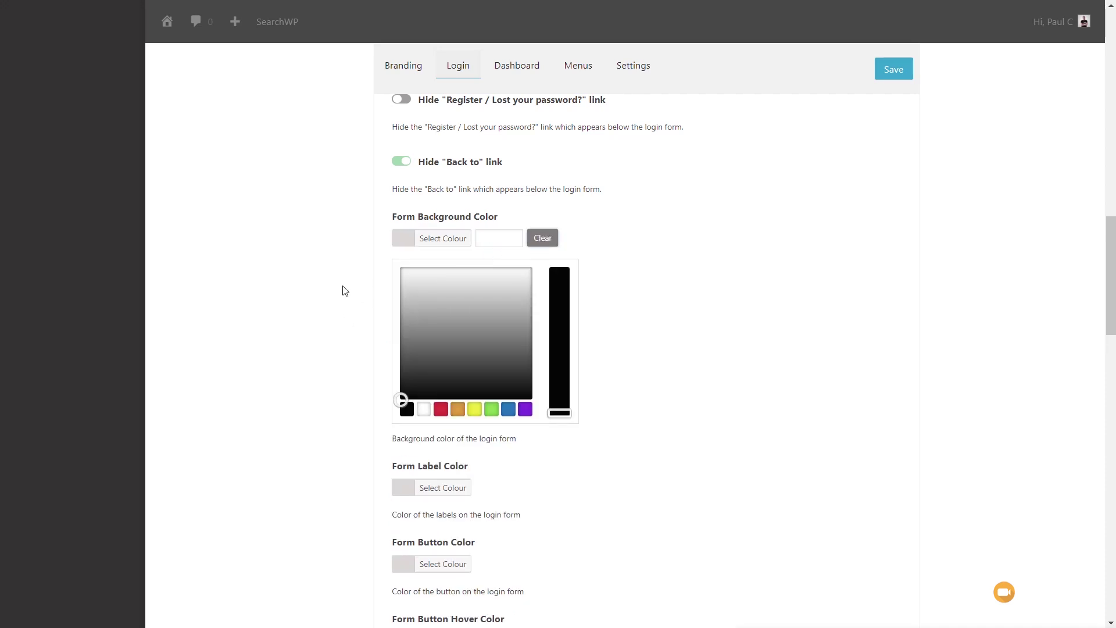
pyautogui.click(348, 303)
# Set the Back to / Register link color and the Privacy Policy link color to white
pyautogui.scroll(-3, 294, 483)
pyautogui.scroll(-1, 296, 479)
pyautogui.scroll(-2, 334, 473)
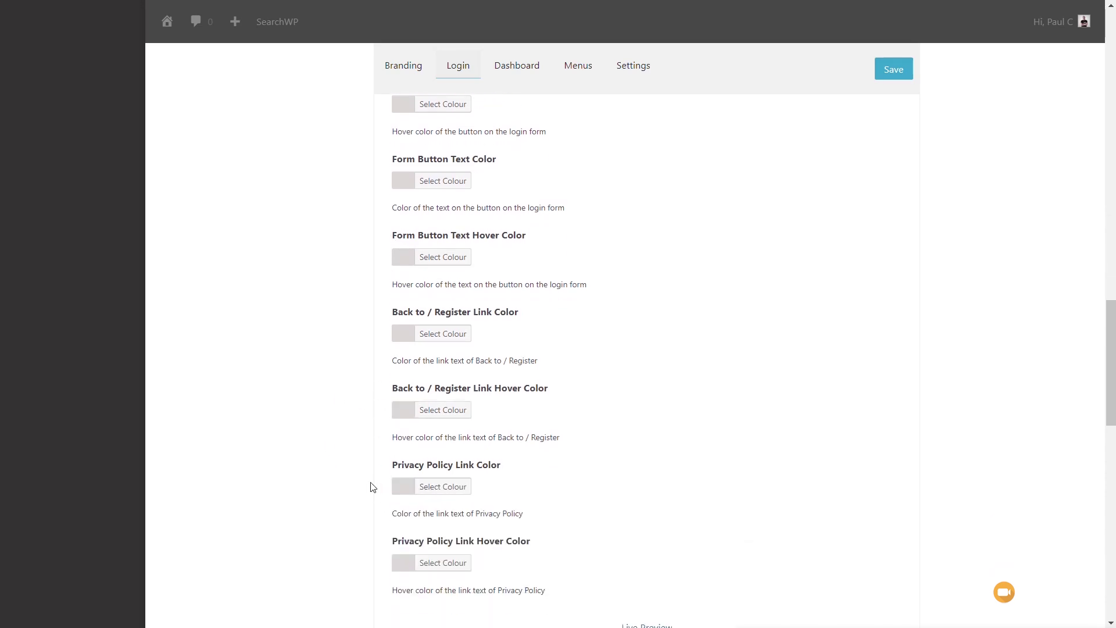
pyautogui.click(434, 338)
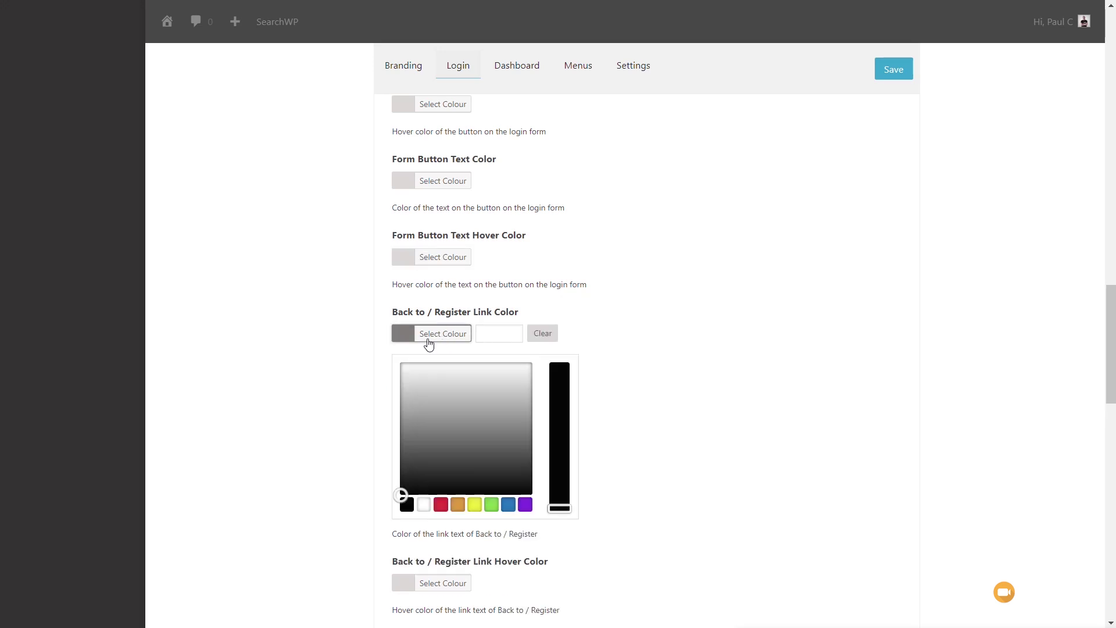
pyautogui.click(424, 505)
pyautogui.click(339, 420)
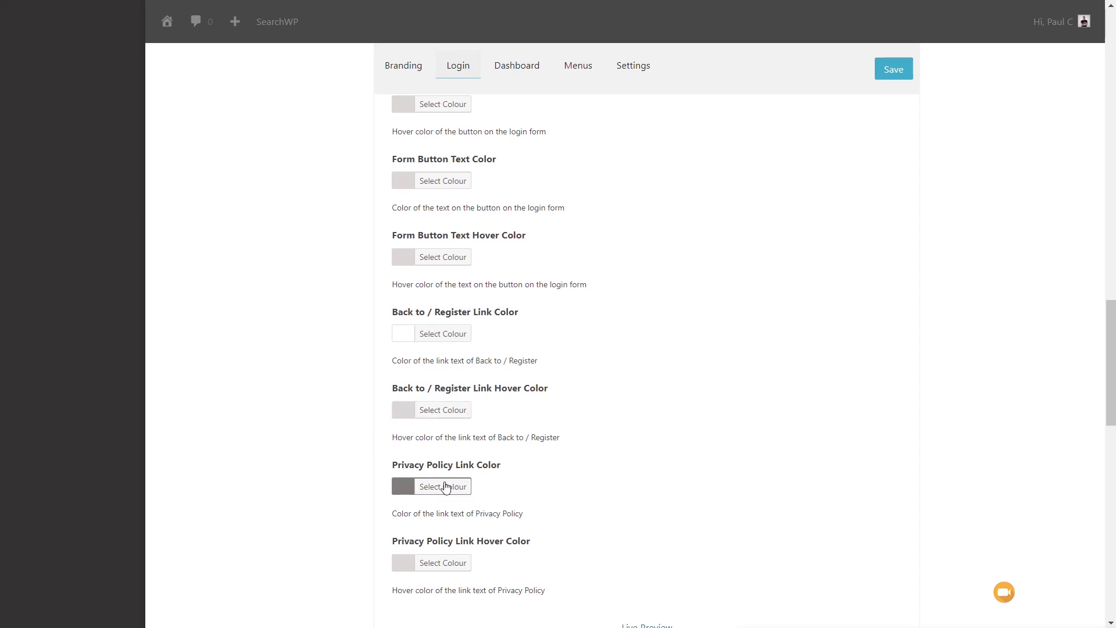
pyautogui.click(425, 488)
pyautogui.scroll(-4, 436, 490)
pyautogui.click(424, 441)
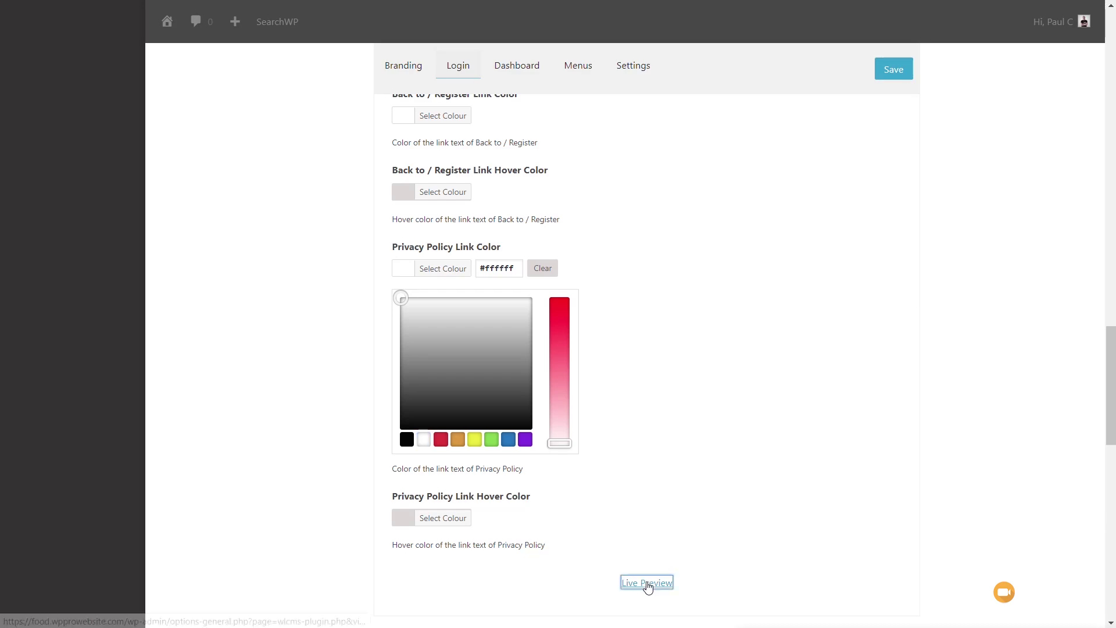
# Check the login page in the live preview and save the login settings
pyautogui.click(646, 584)
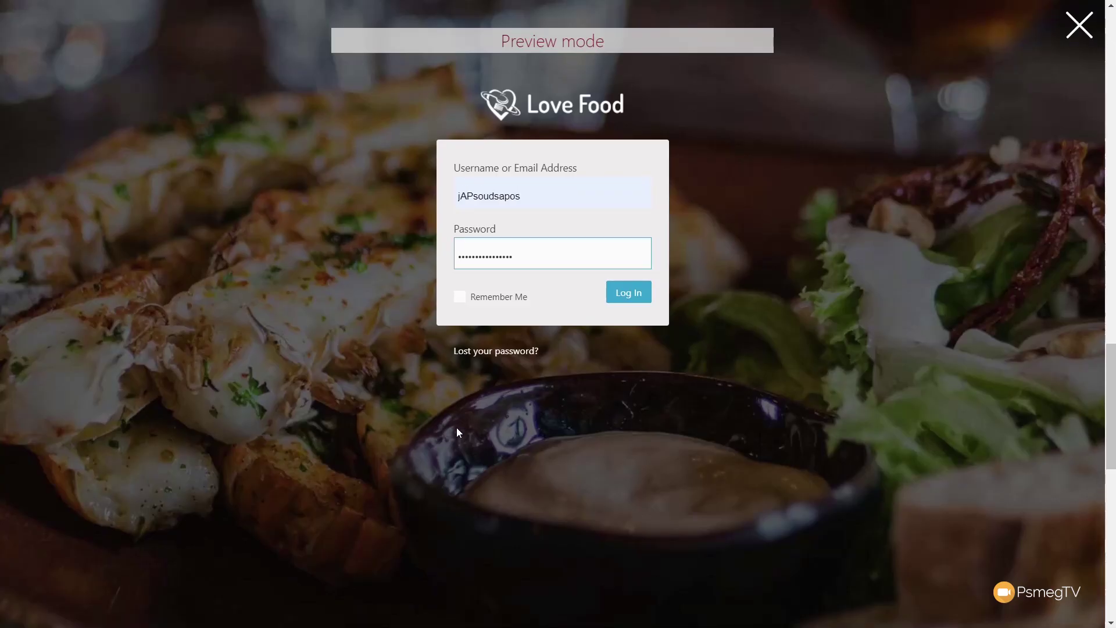
pyautogui.click(1080, 25)
pyautogui.click(884, 152)
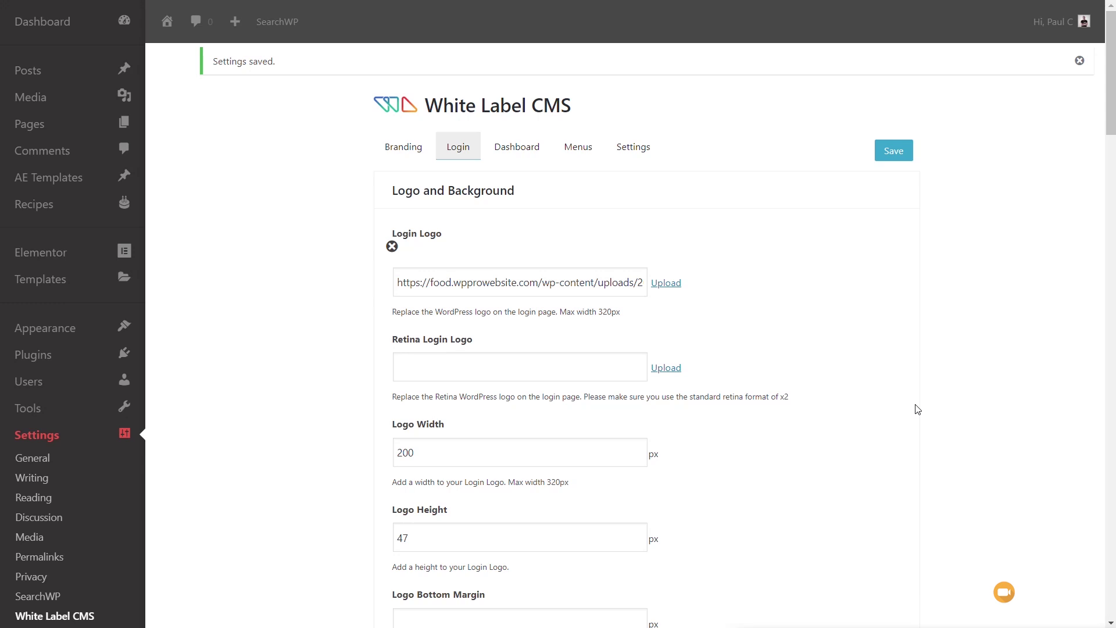
# In the plugin's Dashboard settings, enable adding your own welcome panel
pyautogui.click(514, 153)
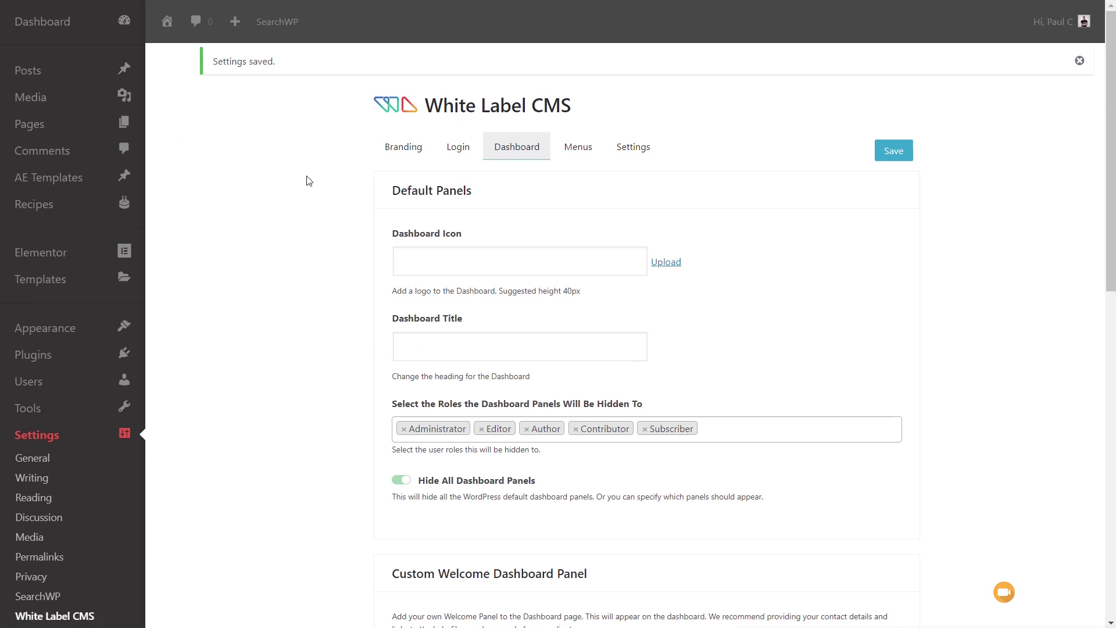
pyautogui.scroll(-3, 319, 312)
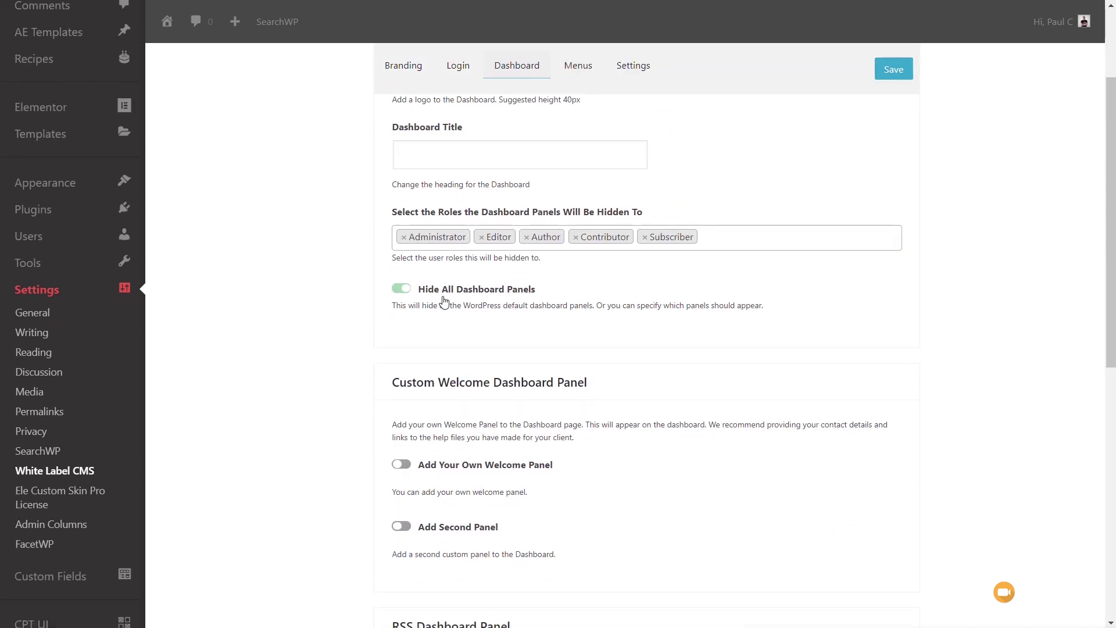
pyautogui.click(405, 467)
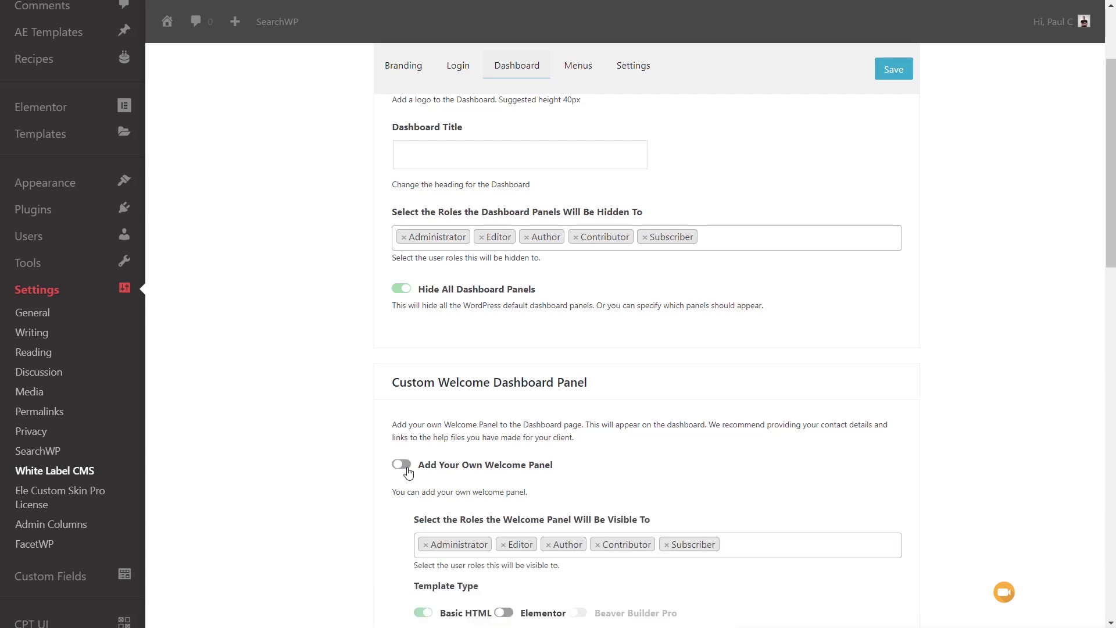
pyautogui.scroll(-1, 333, 532)
pyautogui.scroll(-1, 333, 536)
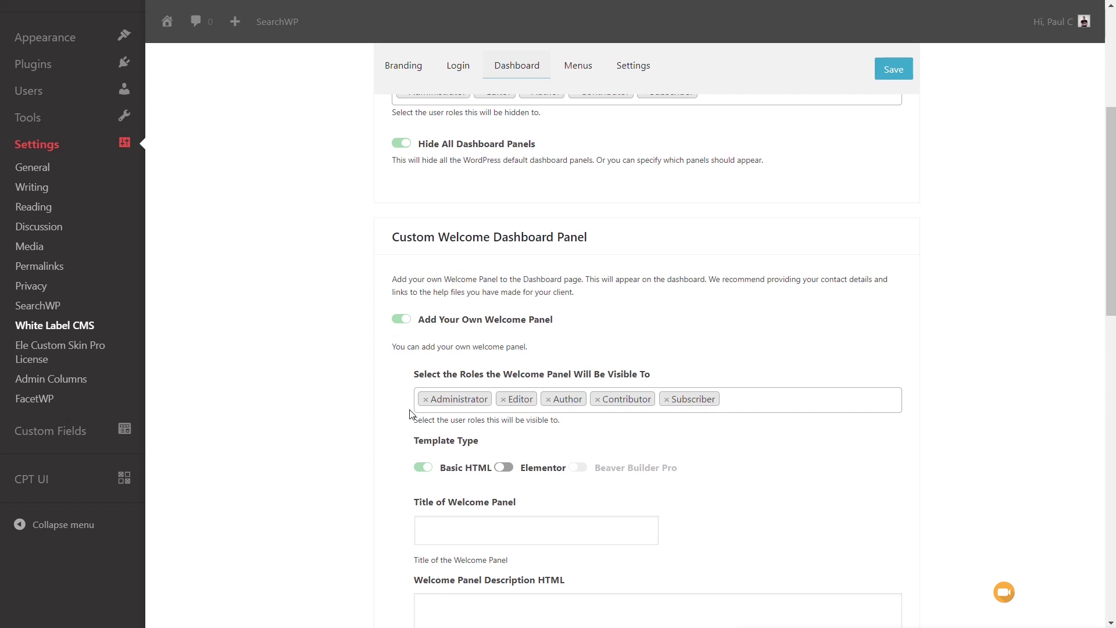
# Try enabling a second custom dashboard panel and turn it off again
pyautogui.scroll(-5, 410, 416)
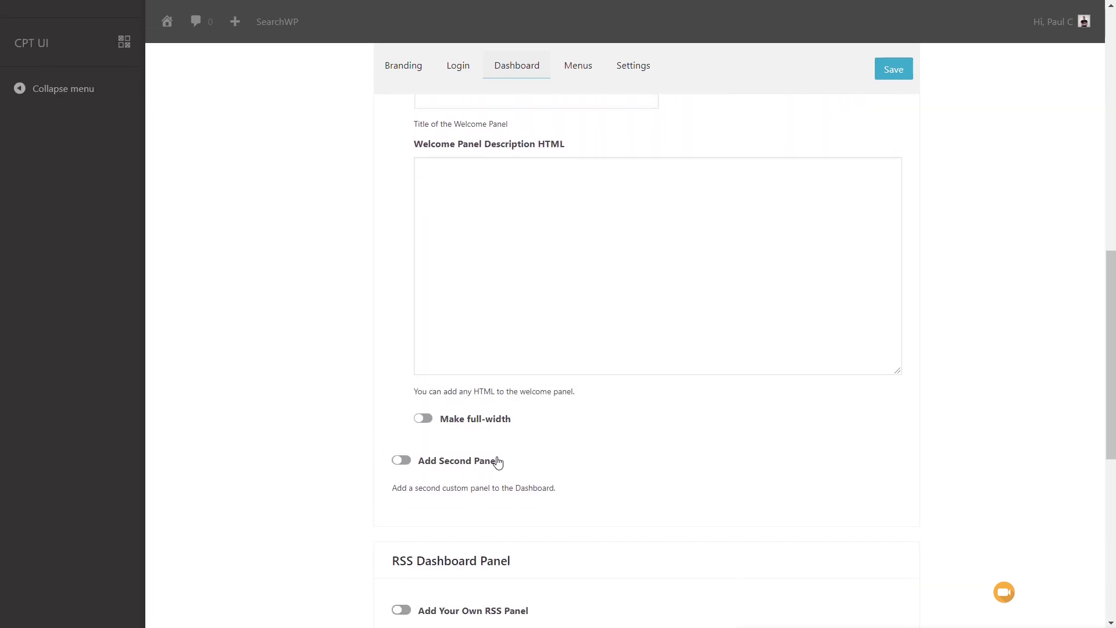
pyautogui.click(461, 466)
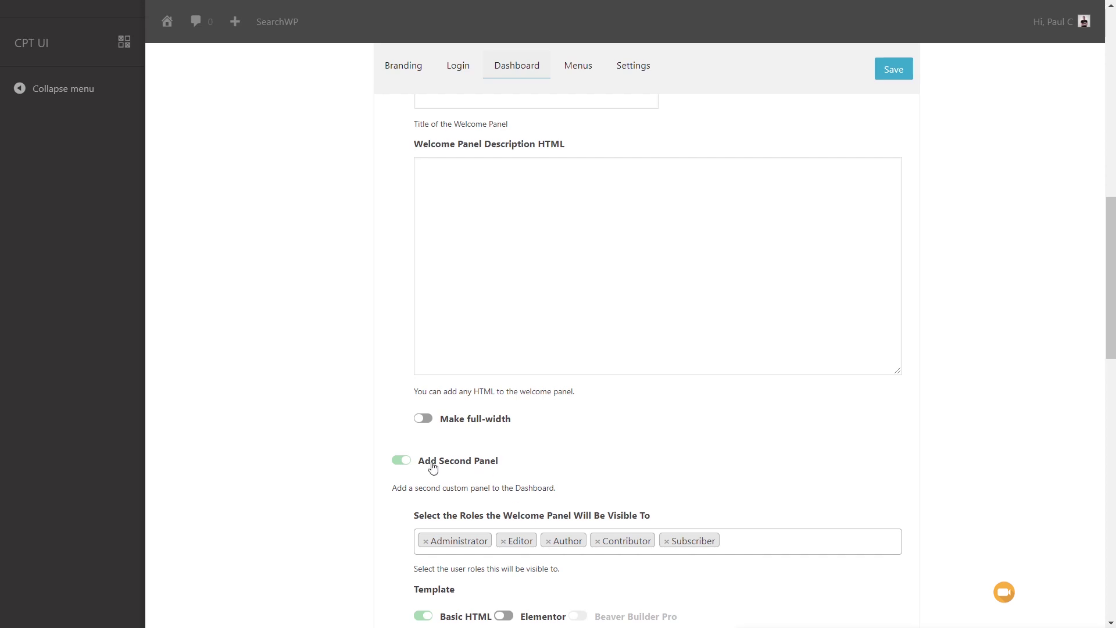
pyautogui.click(400, 462)
pyautogui.scroll(5, 511, 475)
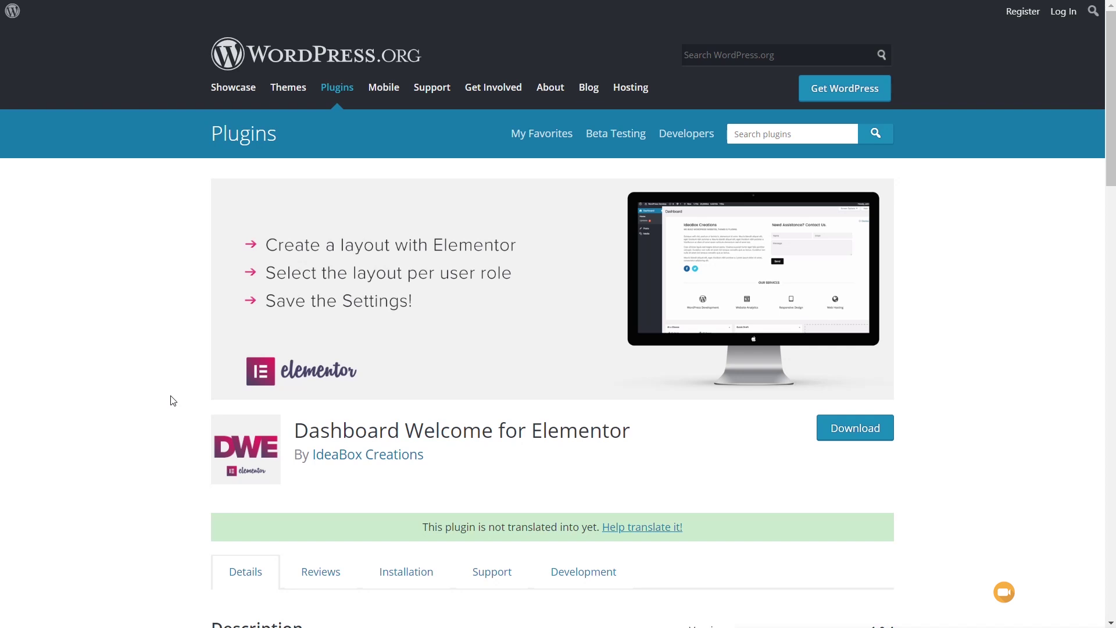
# Switch the welcome panel's template type to Elementor and save the dashboard settings without choosing a template
pyautogui.scroll(-10, 134, 379)
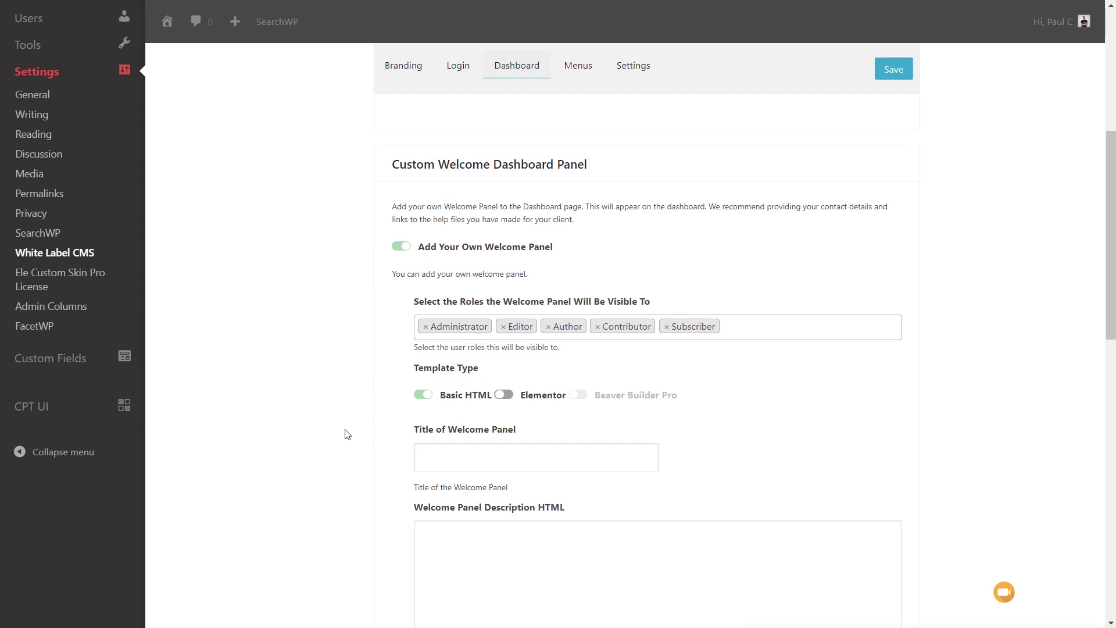
pyautogui.scroll(-4, 347, 435)
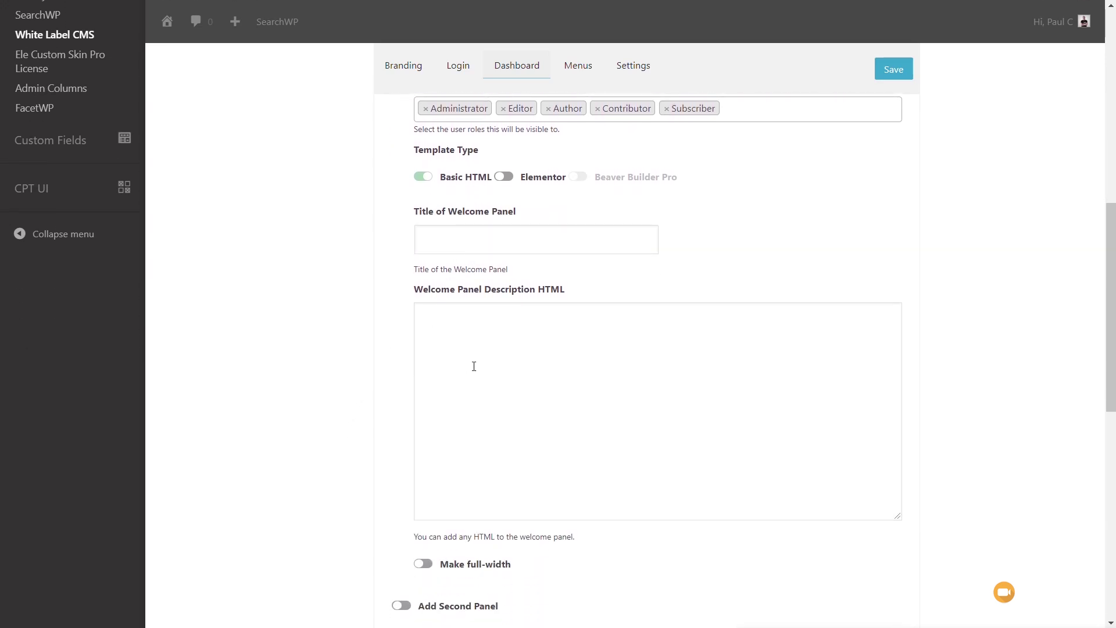
pyautogui.click(504, 180)
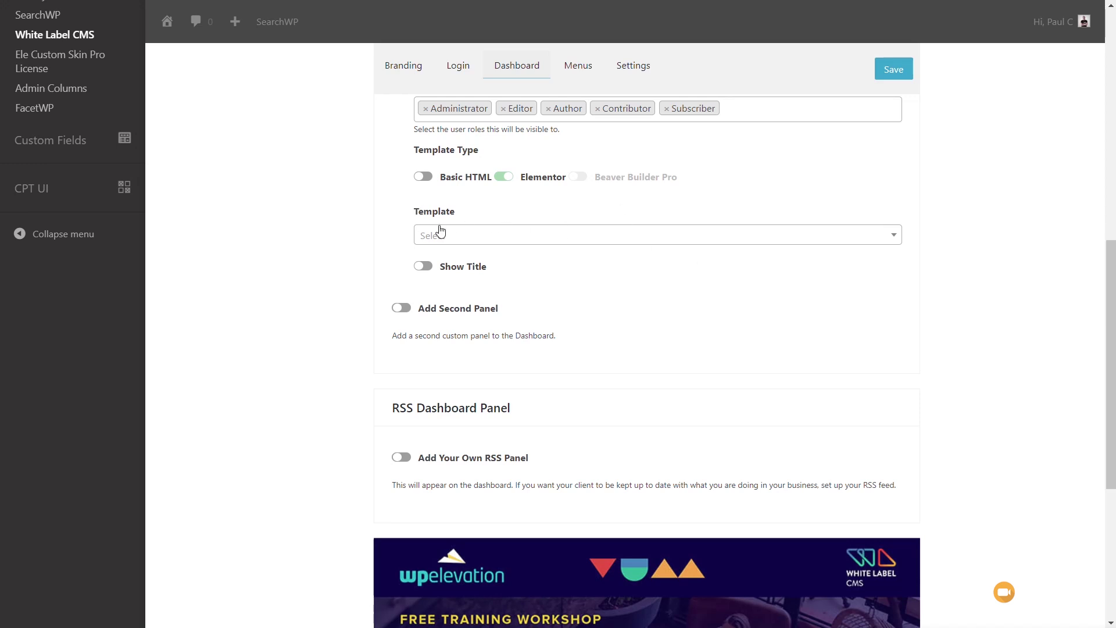
pyautogui.click(470, 236)
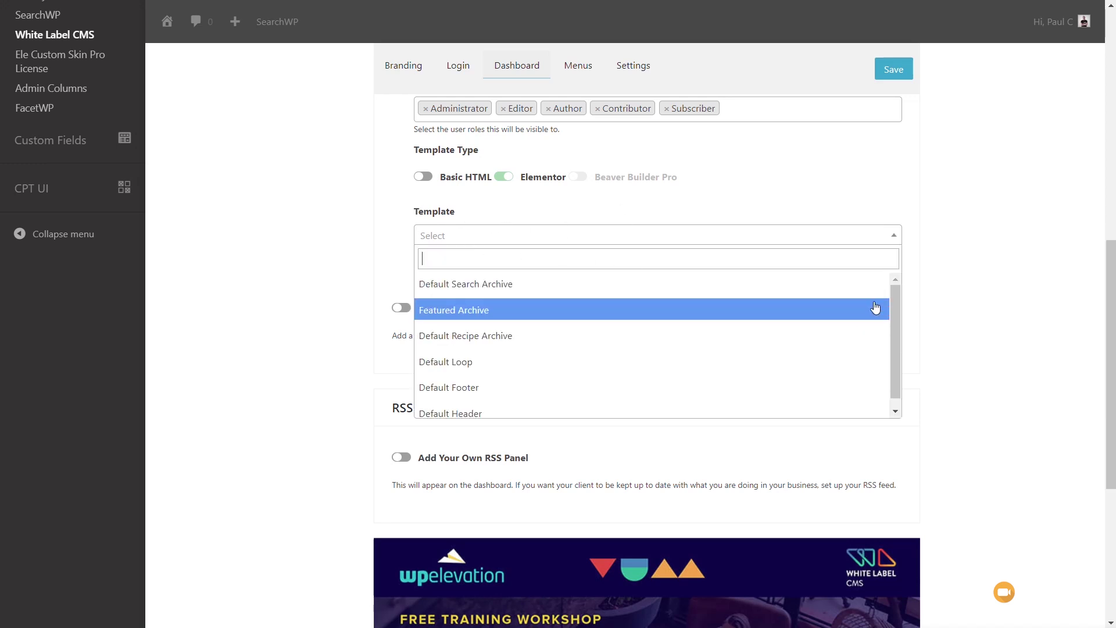
pyautogui.moveTo(894, 309)
pyautogui.mouseDown()
pyautogui.moveTo(896, 344)
pyautogui.moveTo(898, 287)
pyautogui.mouseUp()
pyautogui.click(922, 279)
pyautogui.click(893, 77)
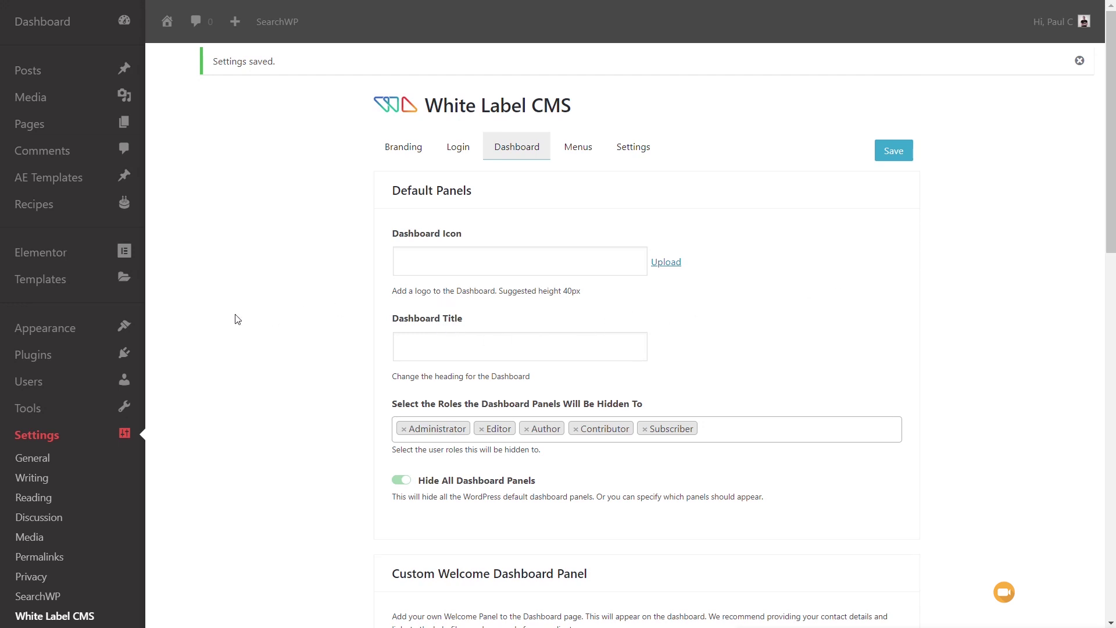
# Create a new Elementor template of type Page named Welcome Dashboard from the Theme Builder
pyautogui.moveTo(76, 289)
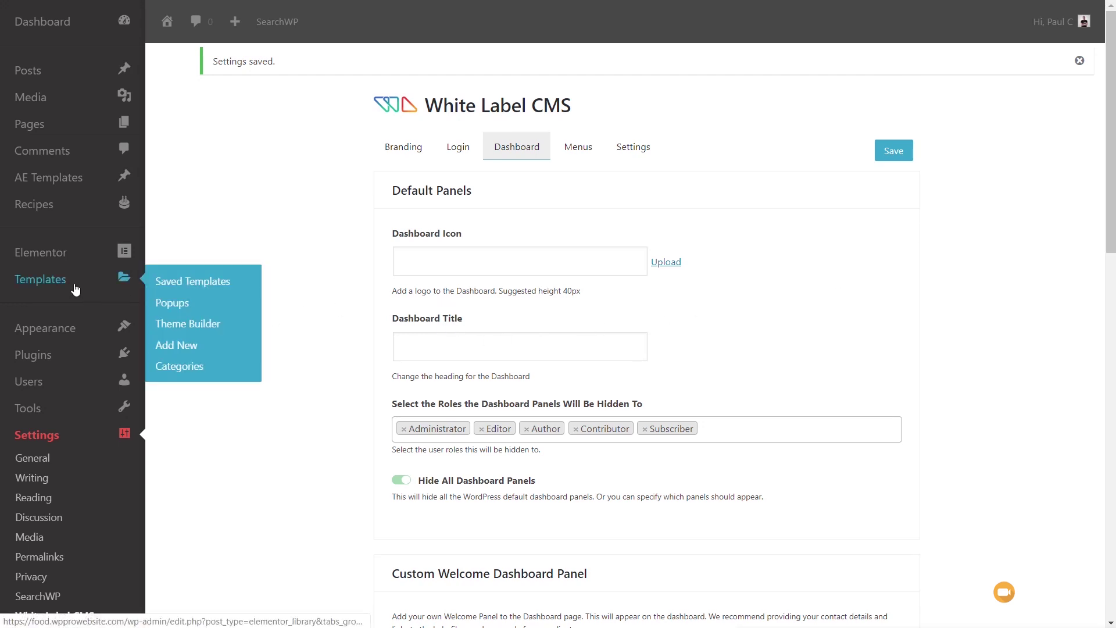
pyautogui.click(203, 328)
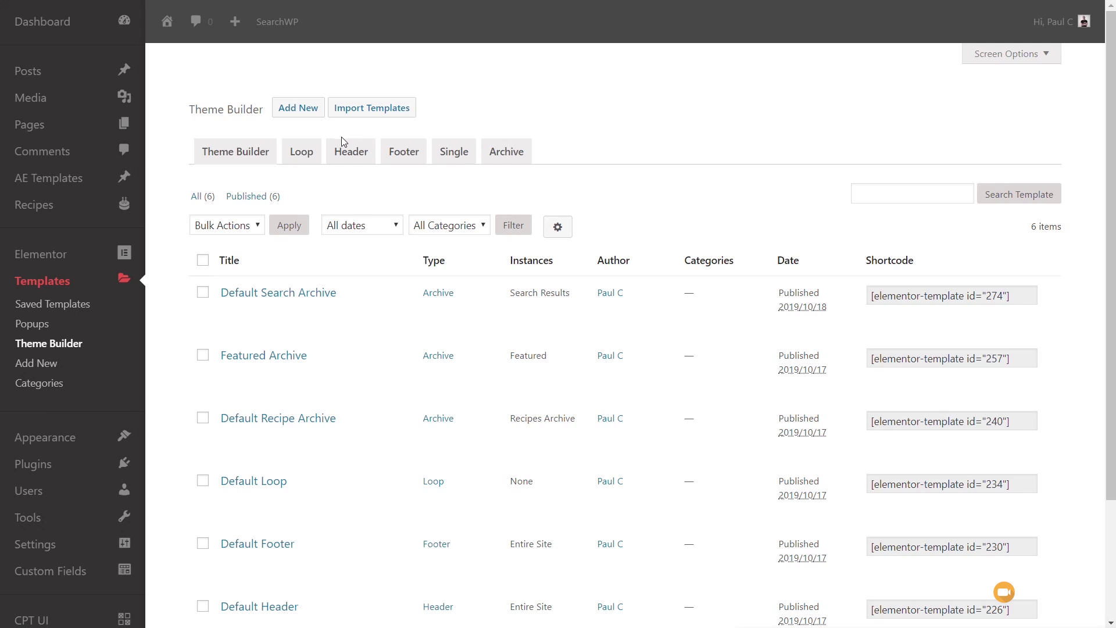
pyautogui.click(295, 110)
pyautogui.click(620, 298)
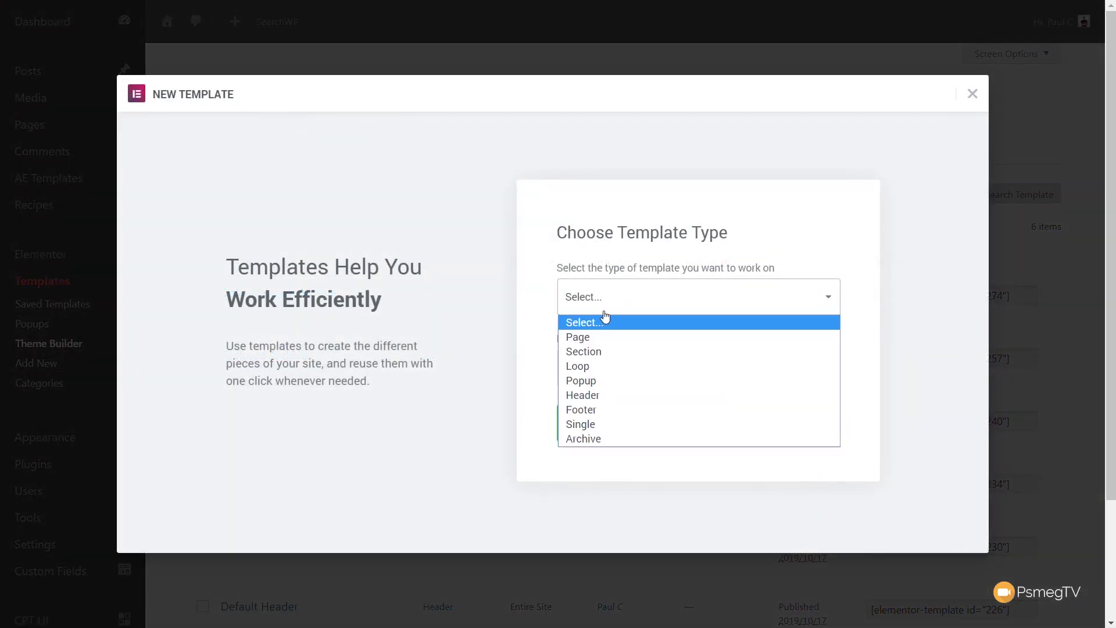
pyautogui.click(593, 338)
pyautogui.click(607, 362)
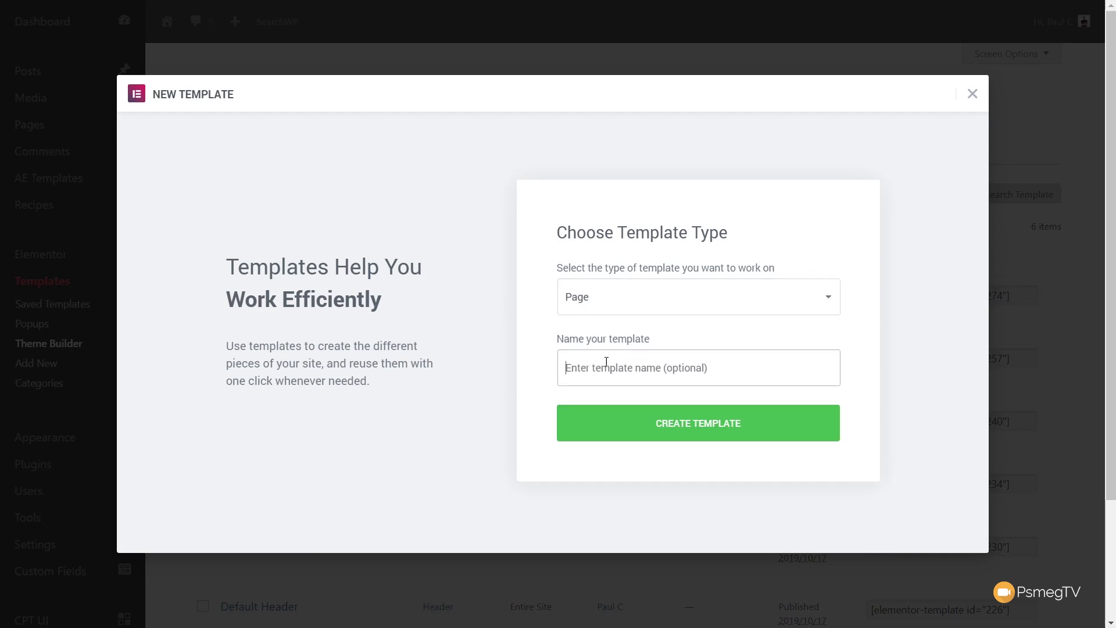
pyautogui.write('Welcome Dashboard')
pyautogui.click(715, 427)
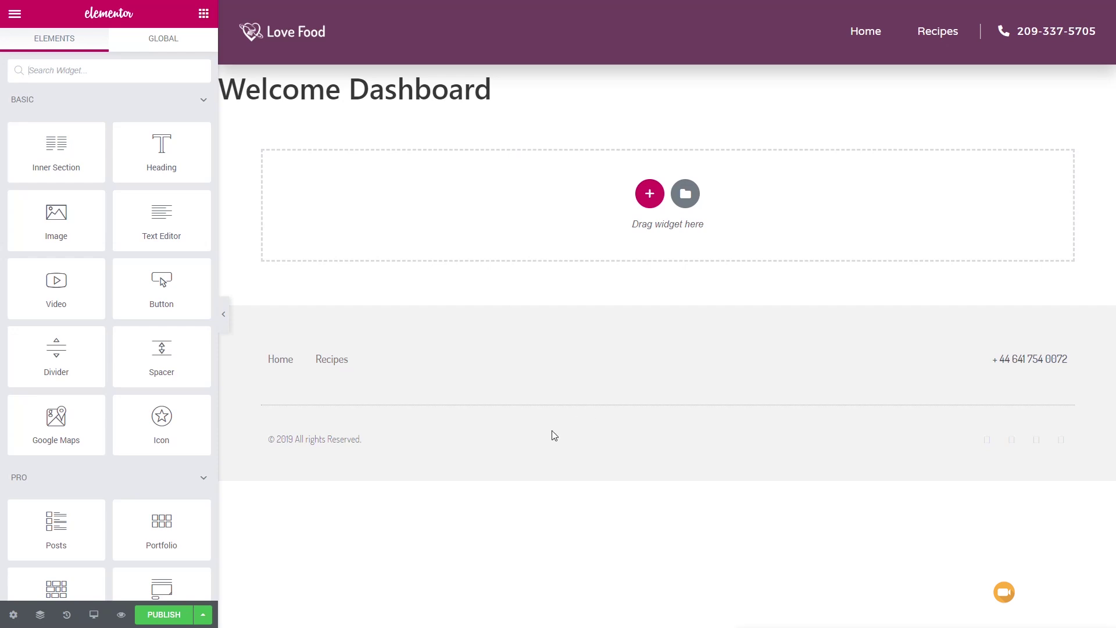
# Hide the Welcome Dashboard template's title and set its page layout to Elementor Canvas
pyautogui.click(13, 615)
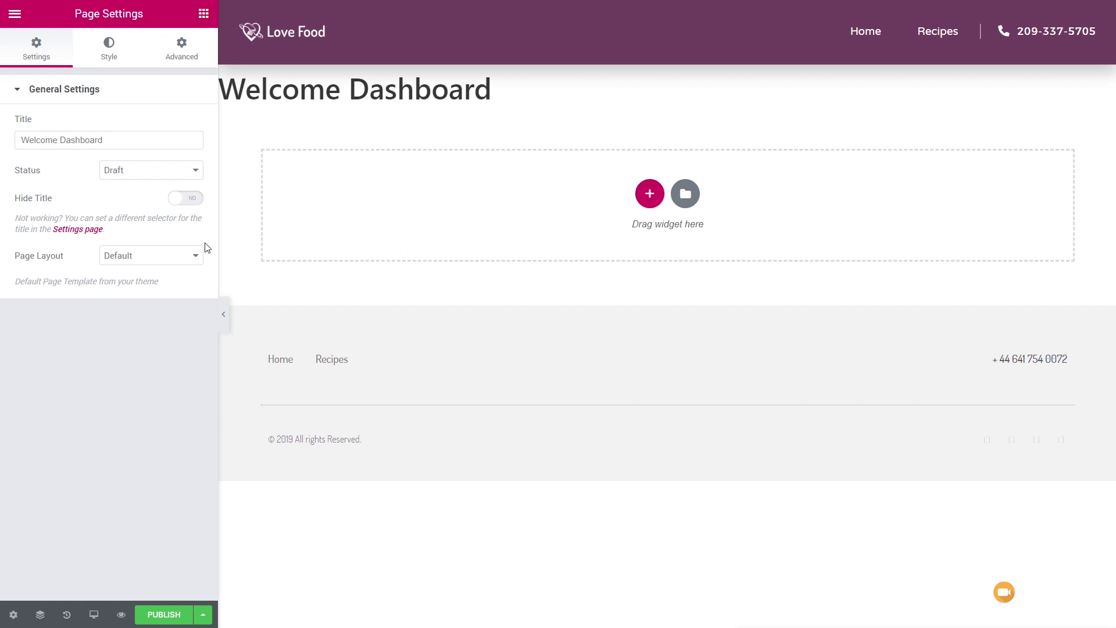
pyautogui.click(197, 198)
pyautogui.click(146, 260)
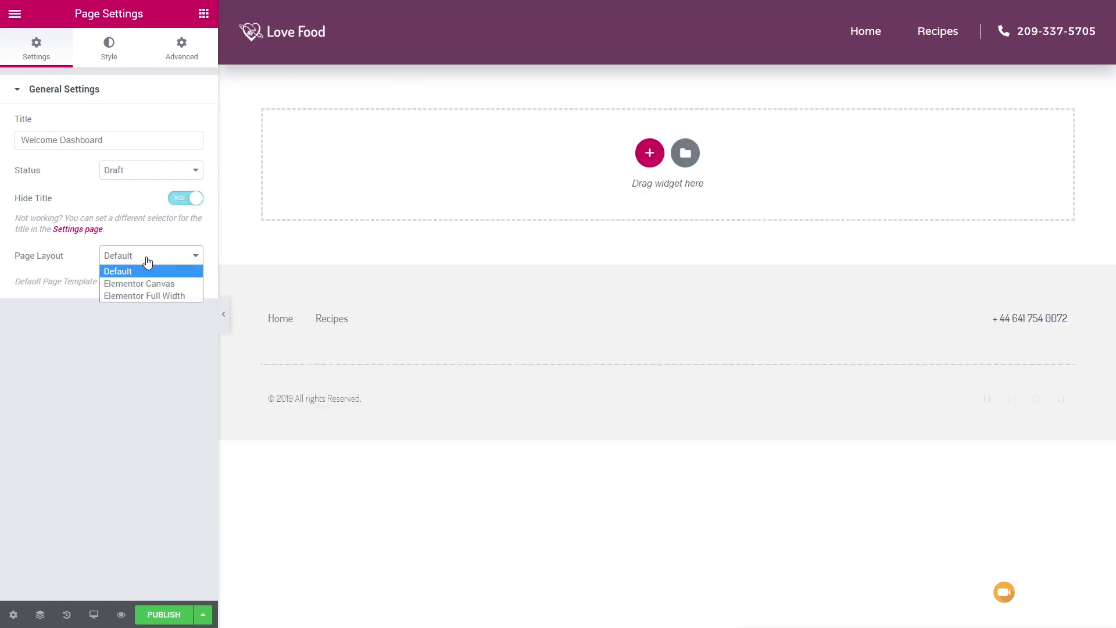
pyautogui.click(145, 295)
pyautogui.click(149, 255)
pyautogui.click(155, 283)
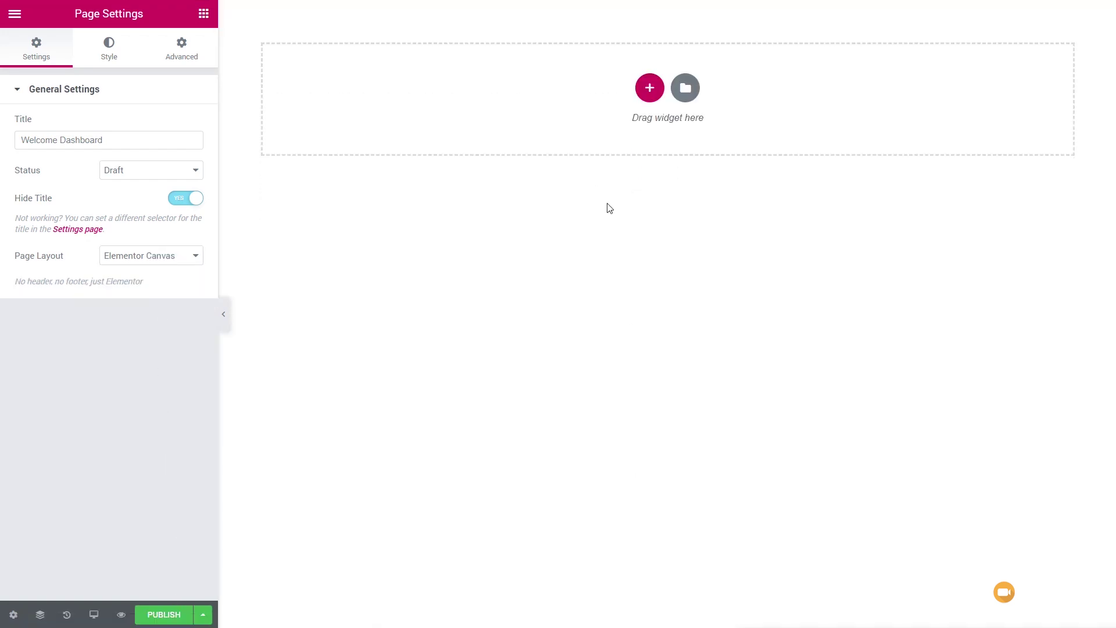
# Add a single-column section to the template and place an Image widget in it
pyautogui.click(649, 88)
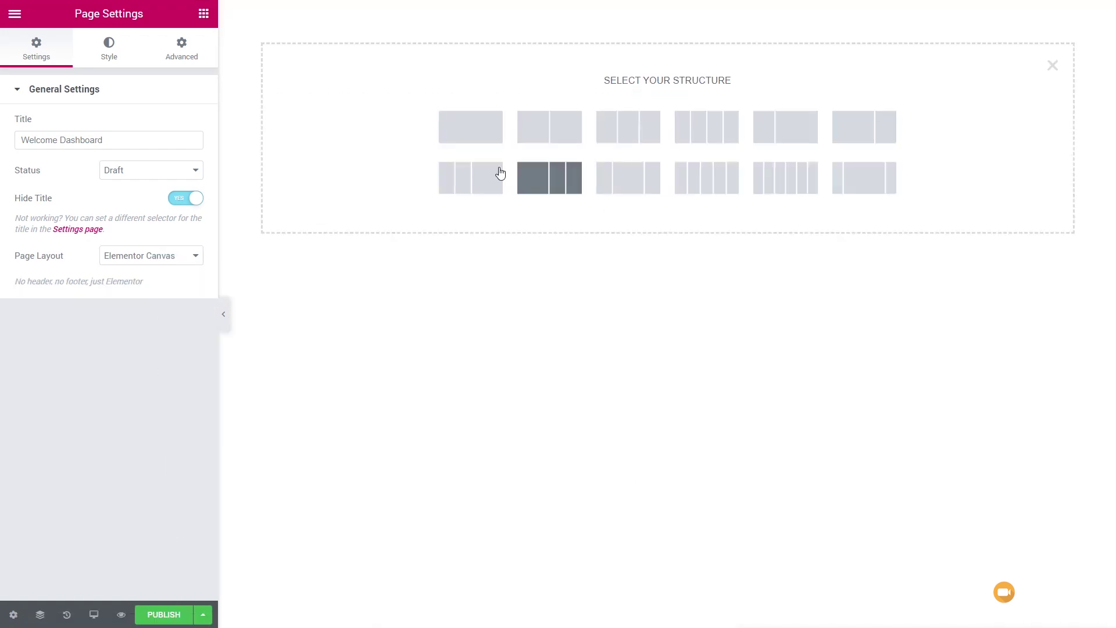
pyautogui.click(454, 137)
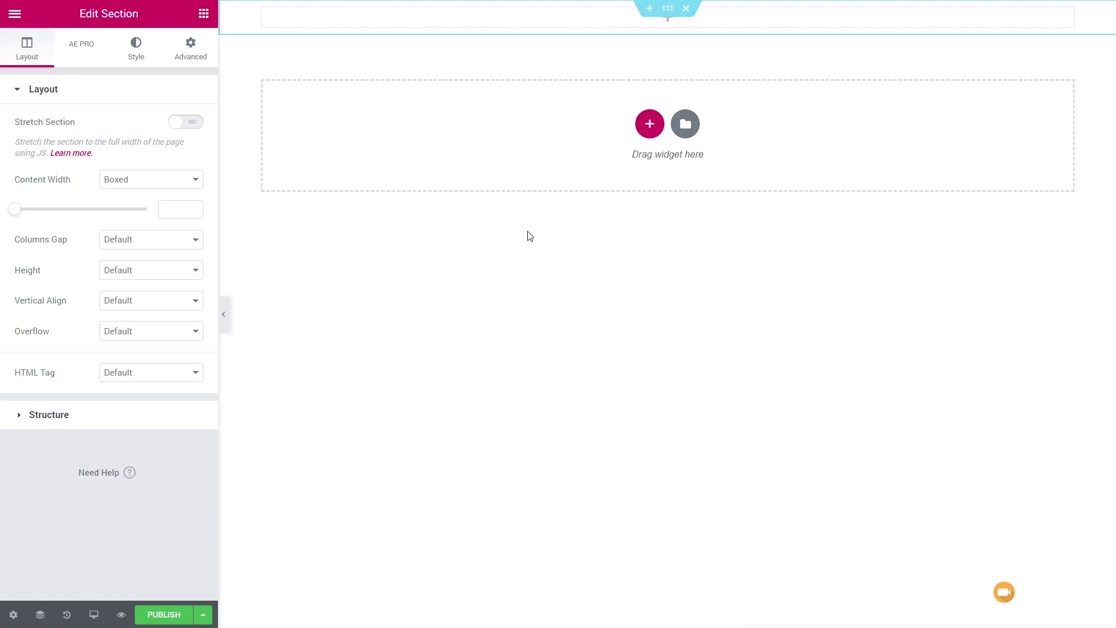
pyautogui.click(203, 14)
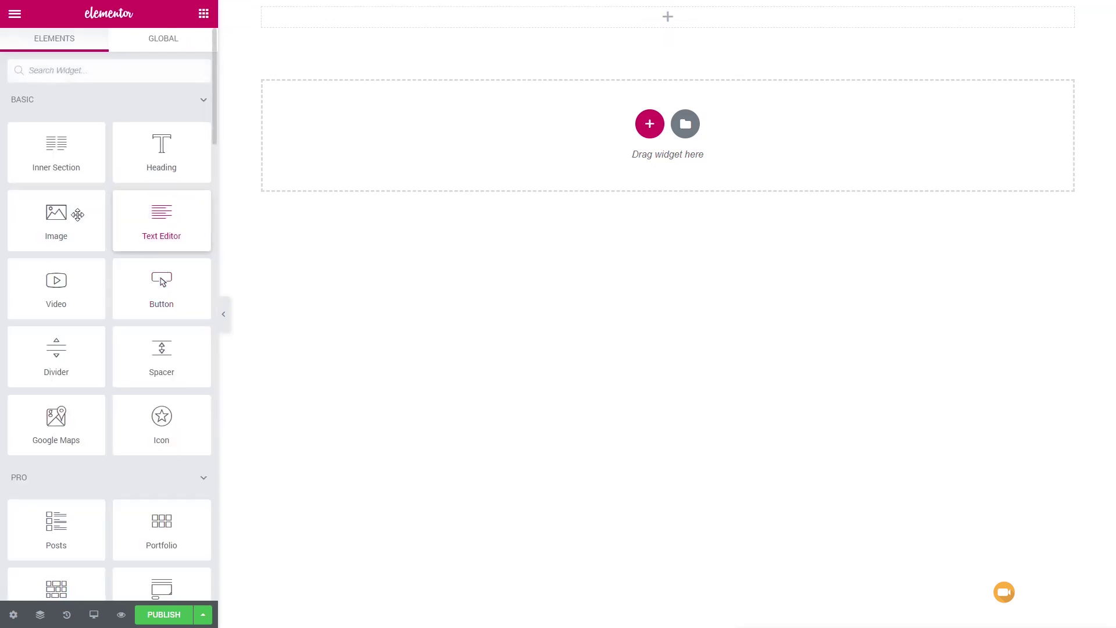
pyautogui.moveTo(50, 220); pyautogui.dragTo(680, 17)
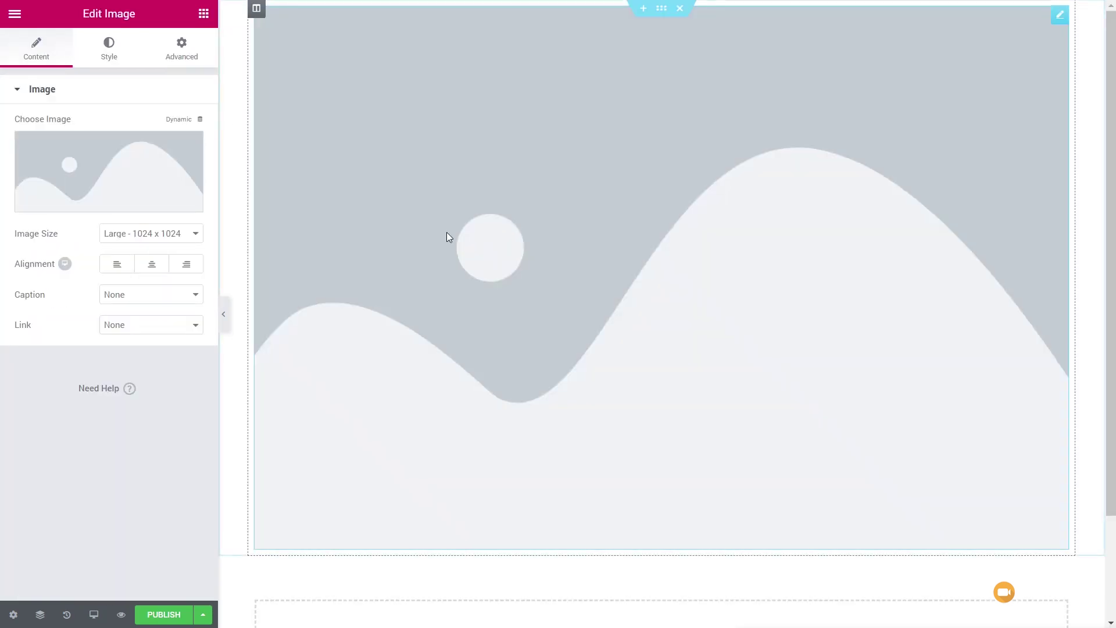
# Set the image's dynamic source to User Profile Picture and centre-align it
pyautogui.click(200, 119)
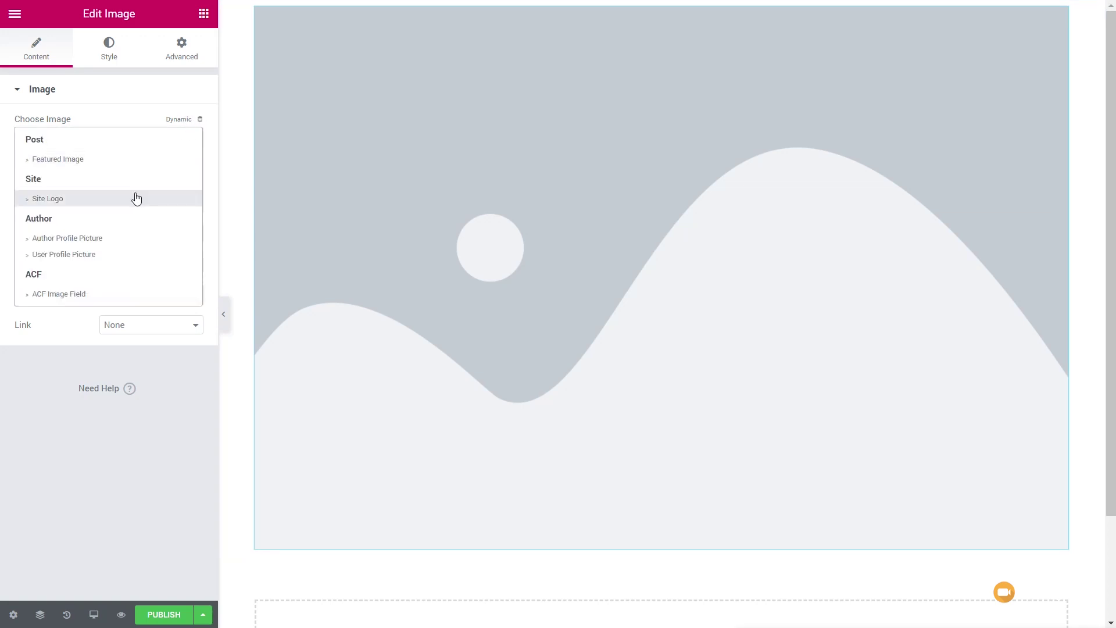
pyautogui.click(97, 255)
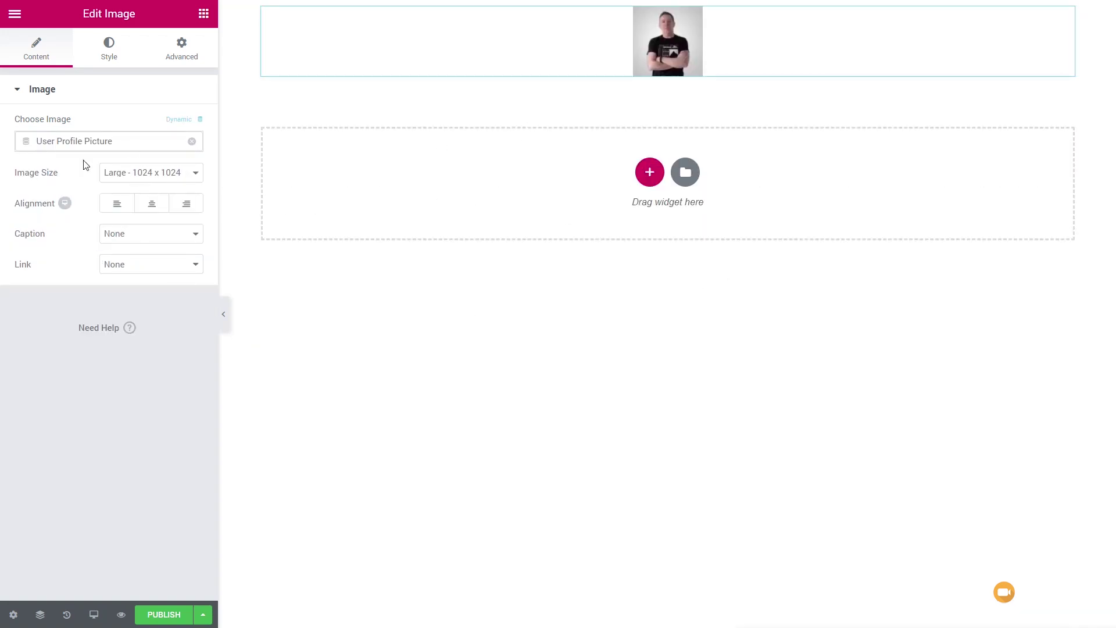
pyautogui.click(153, 208)
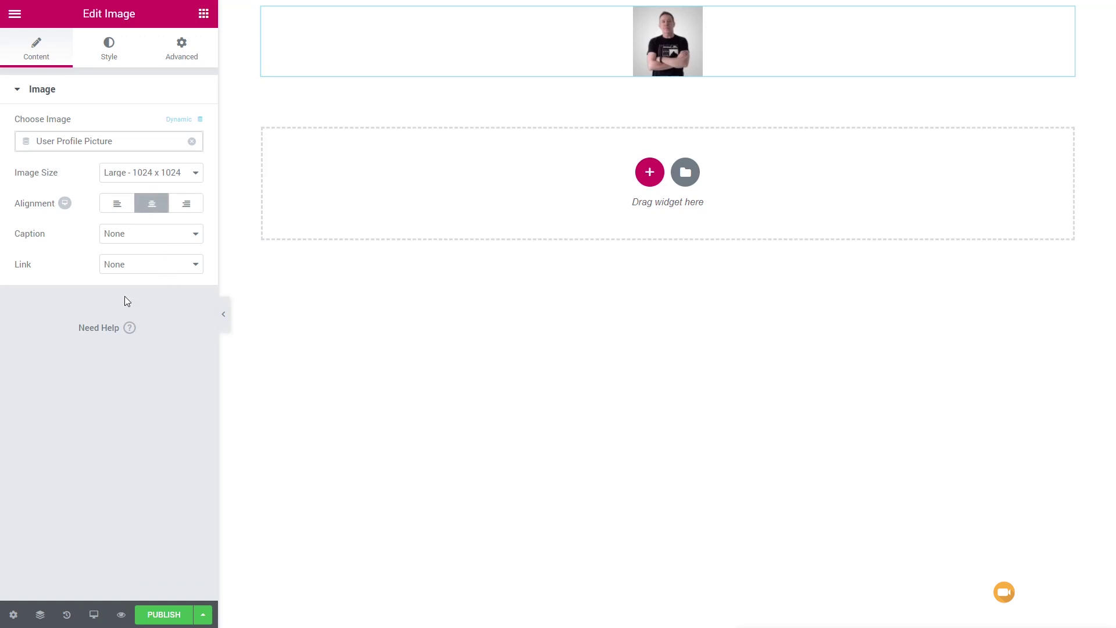
# Round the profile picture with a border radius of 100 px on all corners
pyautogui.click(110, 51)
pyautogui.click(25, 405)
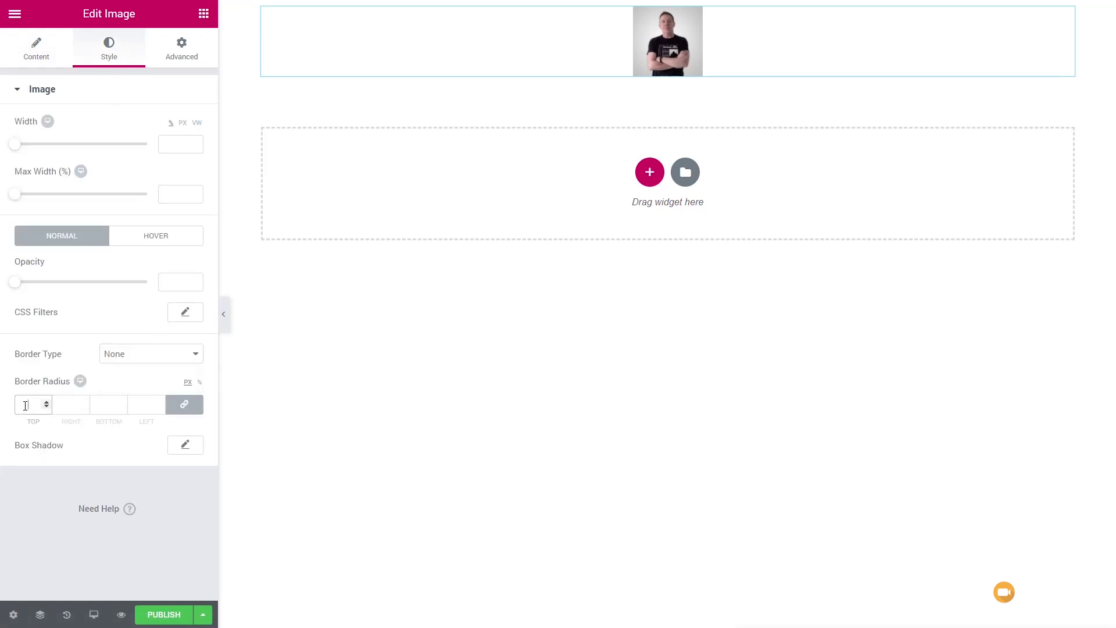
pyautogui.write('100')
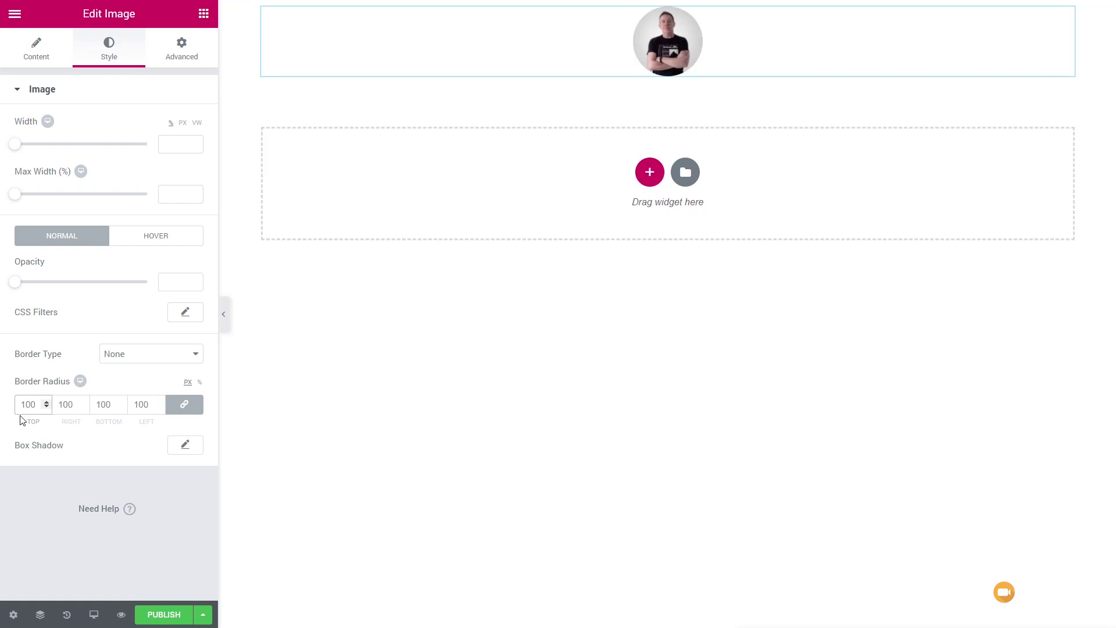
# Give the profile picture a solid white (#ffffff) border with a width of 5 on all sides
pyautogui.click(128, 359)
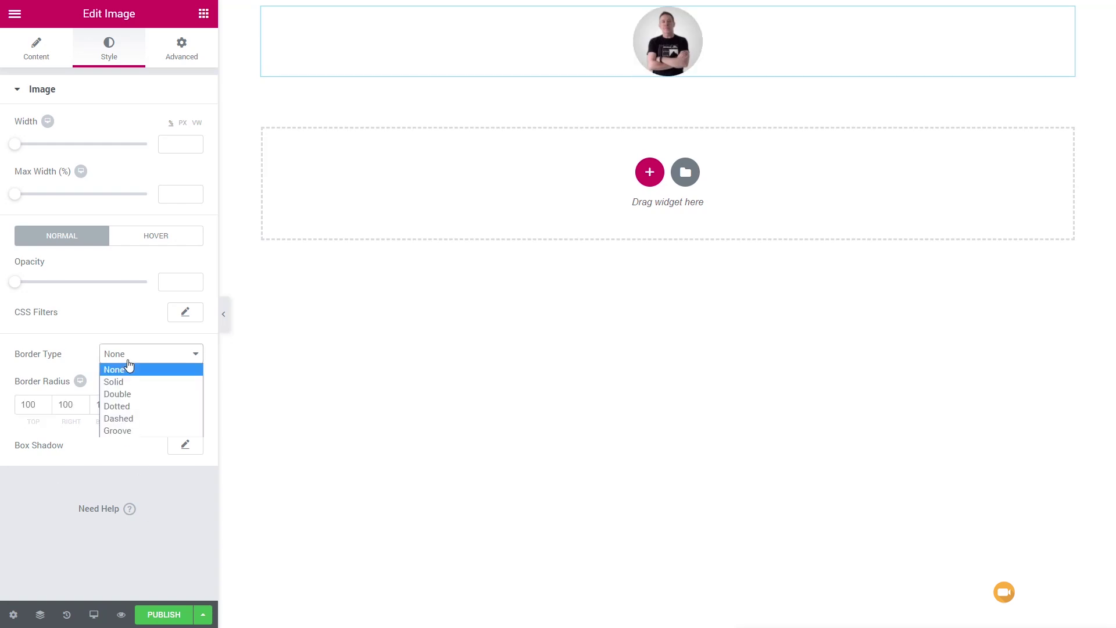
pyautogui.click(120, 382)
pyautogui.click(27, 407)
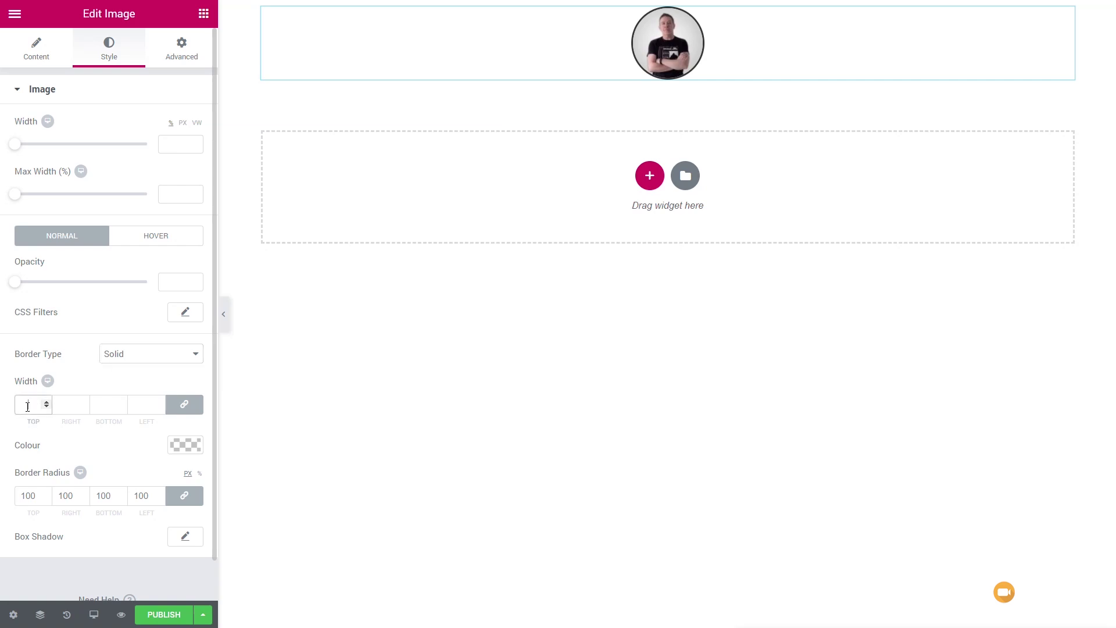
pyautogui.click(185, 444)
pyautogui.scroll(-1, 125, 533)
pyautogui.click(149, 574)
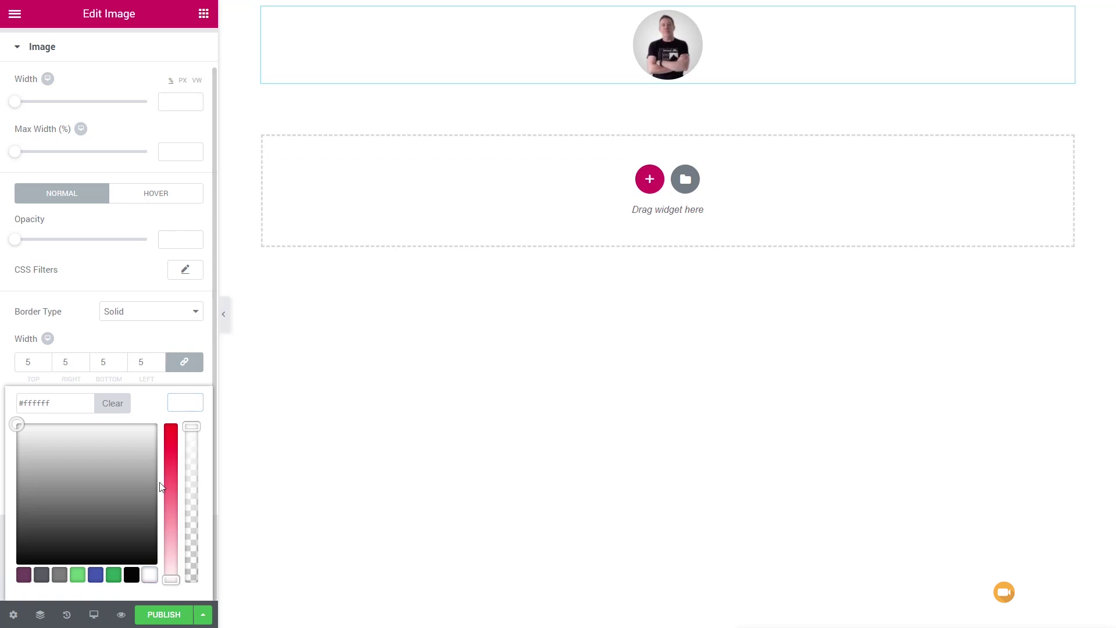
pyautogui.click(183, 405)
# Add a box shadow to the profile picture with colour rgba(0,0,0,0.34) and a blur of 12
pyautogui.click(186, 495)
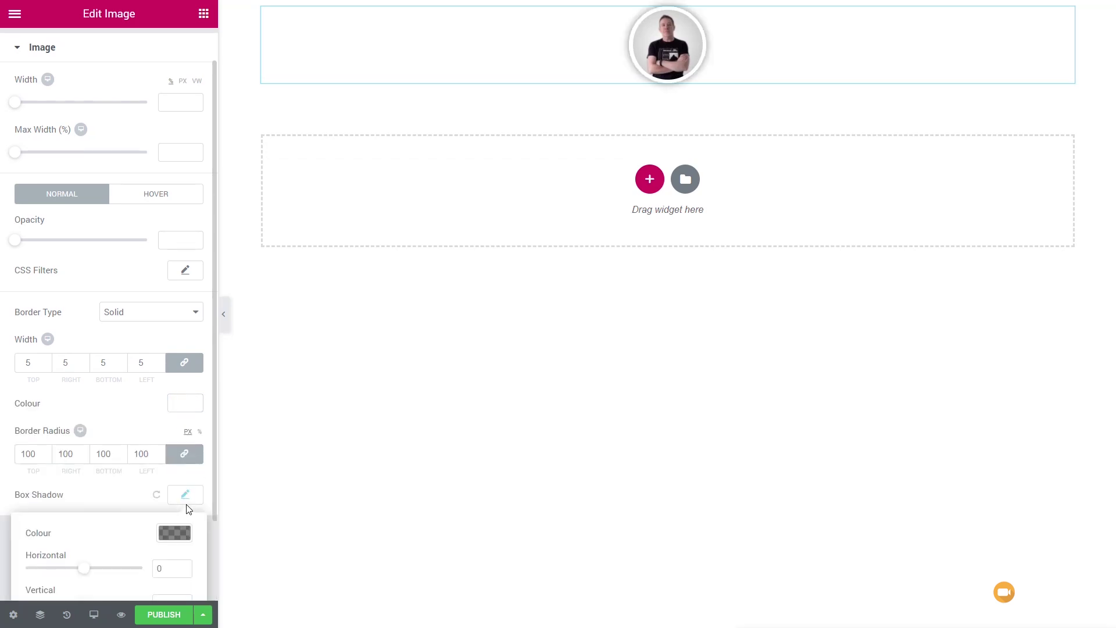
pyautogui.scroll(-2, 151, 500)
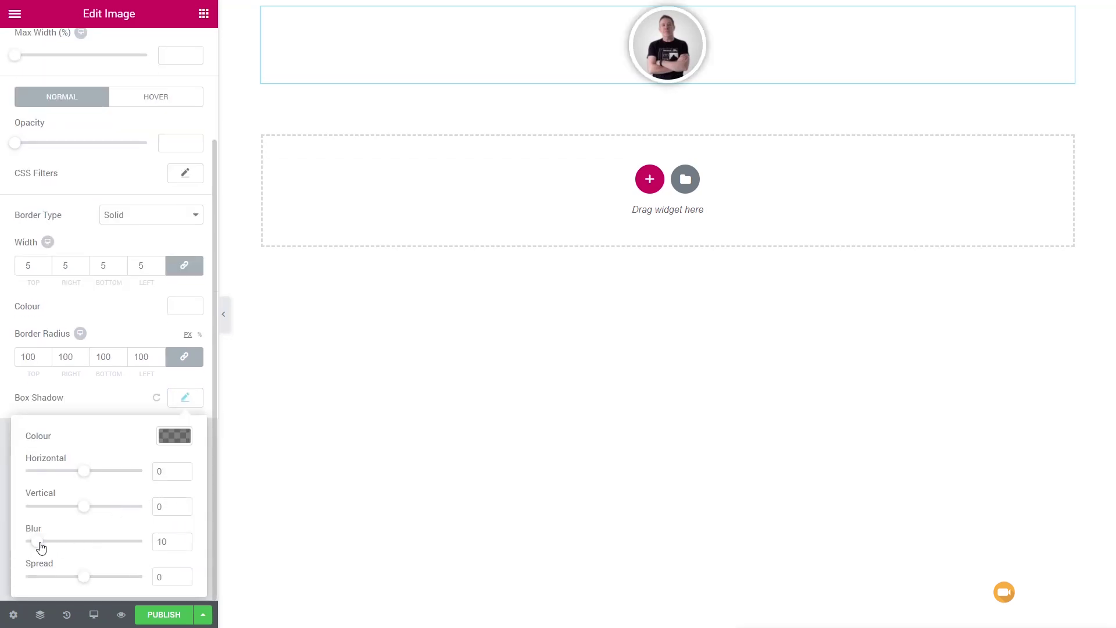
pyautogui.click(174, 437)
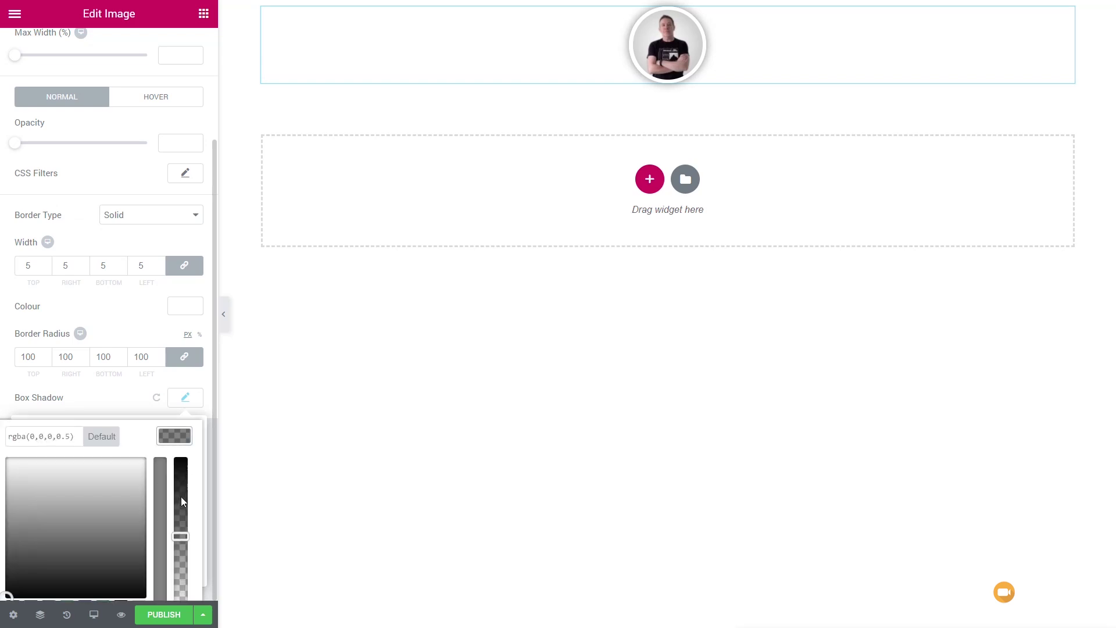
pyautogui.moveTo(180, 536); pyautogui.dragTo(180, 560)
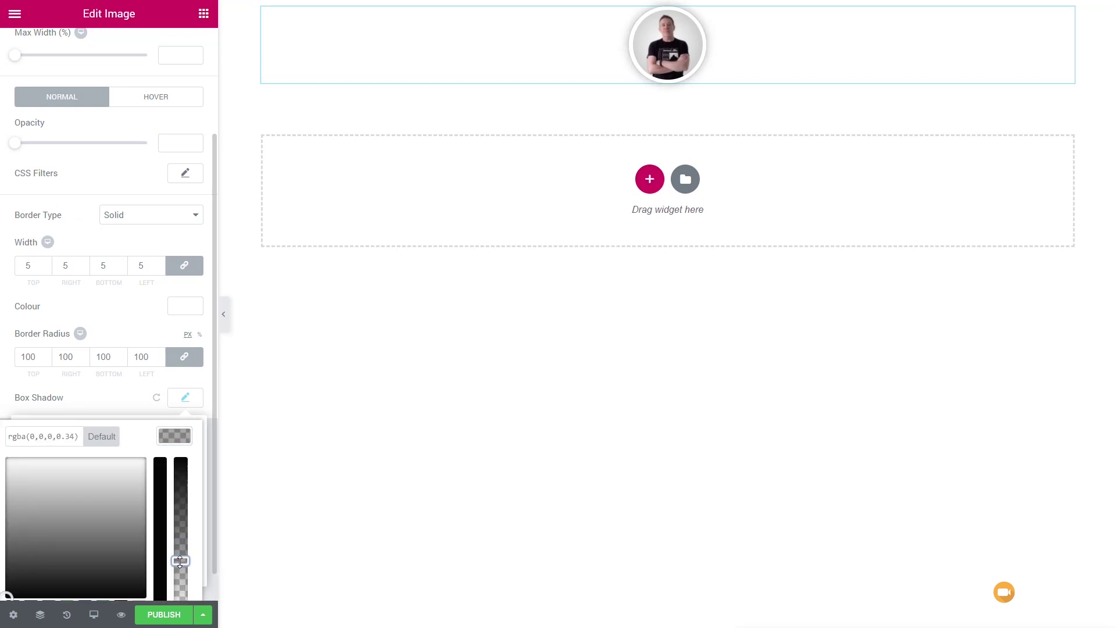
pyautogui.click(178, 438)
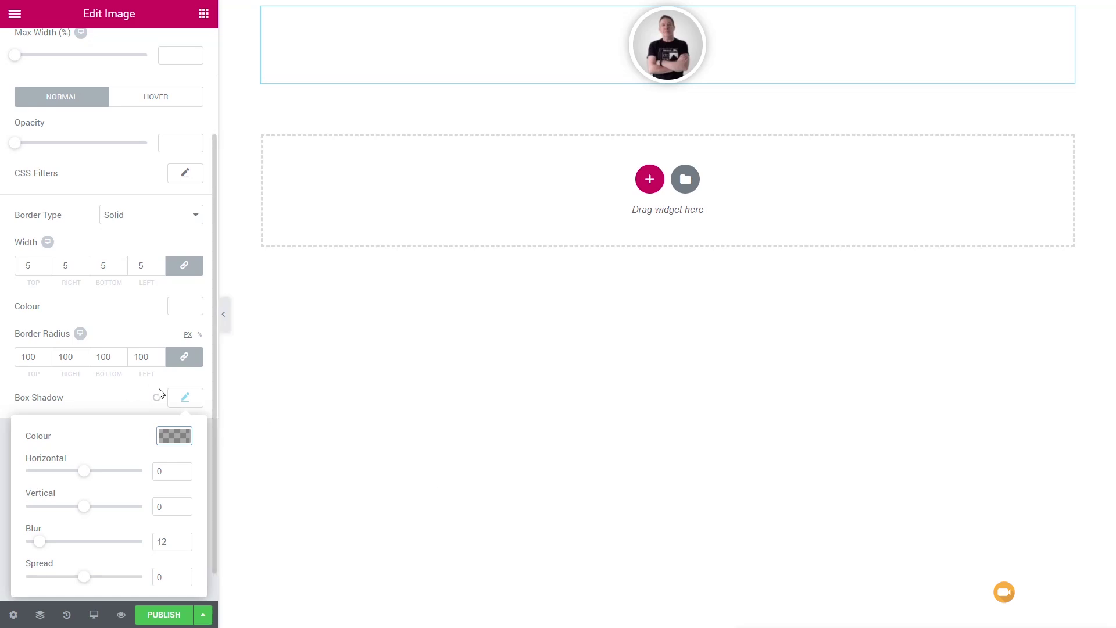
pyautogui.click(184, 403)
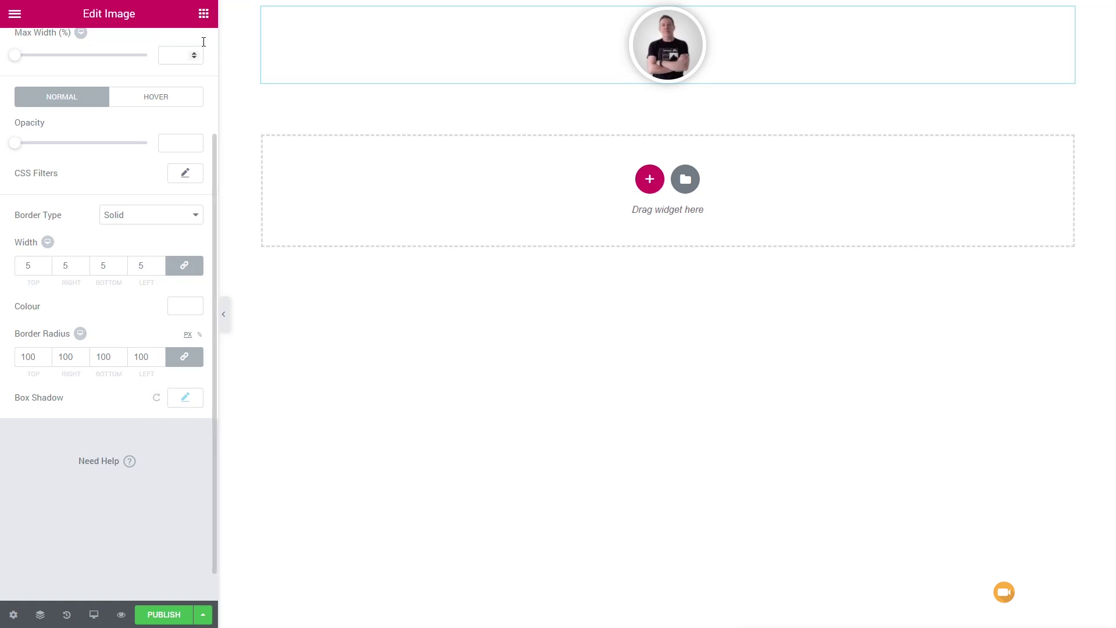
# Place a Heading widget below the profile picture and set its dynamic title to User Info with the Username field
pyautogui.click(202, 17)
pyautogui.moveTo(162, 148); pyautogui.dragTo(666, 82)
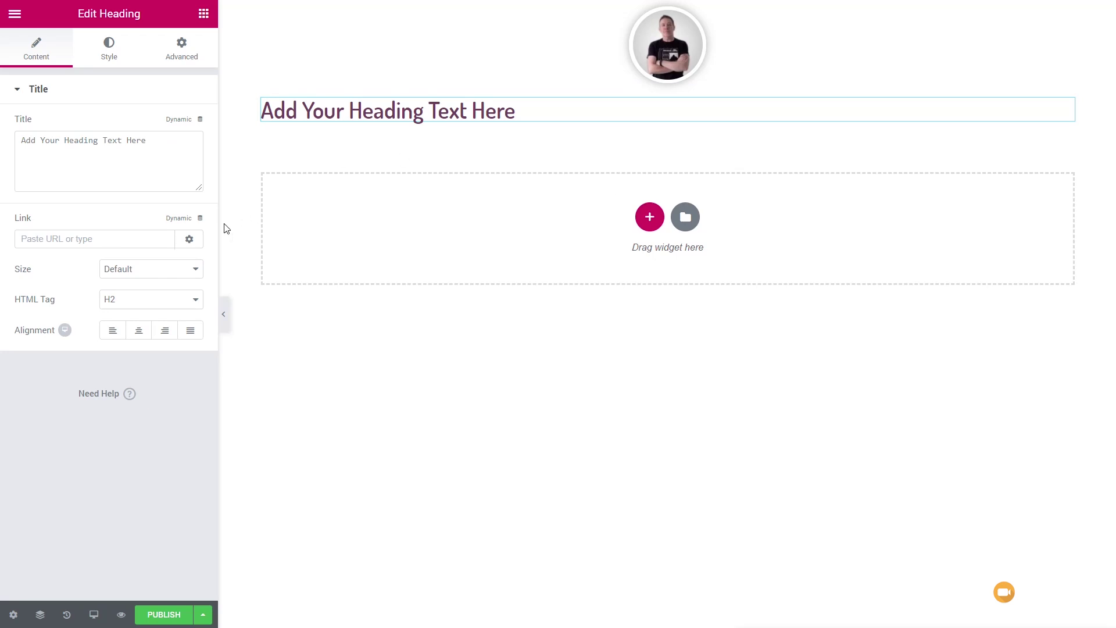
pyautogui.click(200, 121)
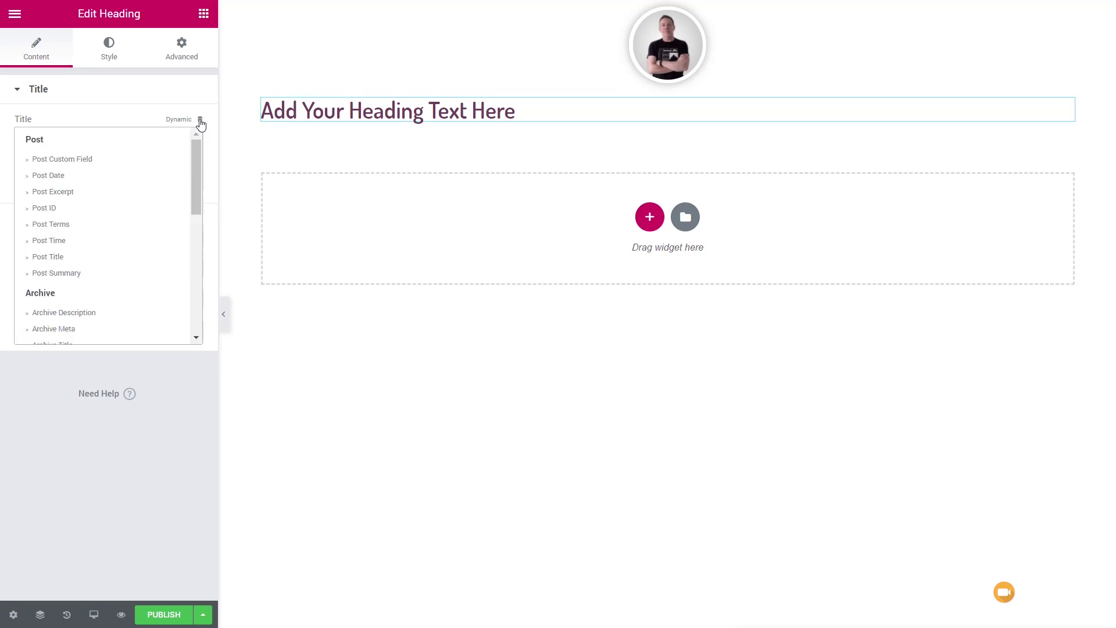
pyautogui.moveTo(198, 155); pyautogui.dragTo(198, 218)
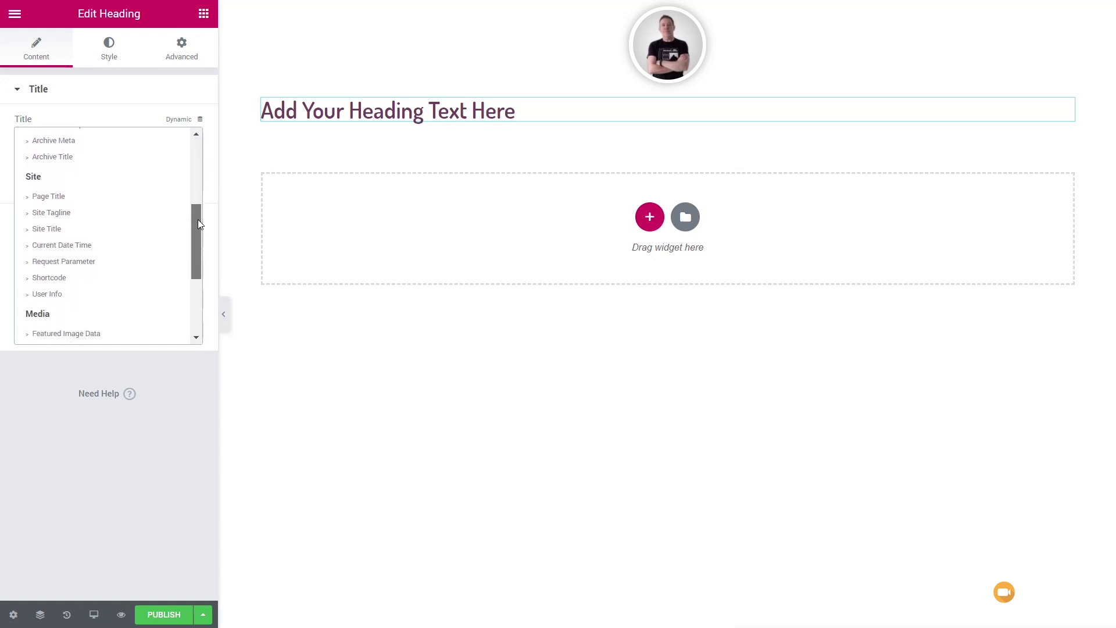
pyautogui.click(53, 300)
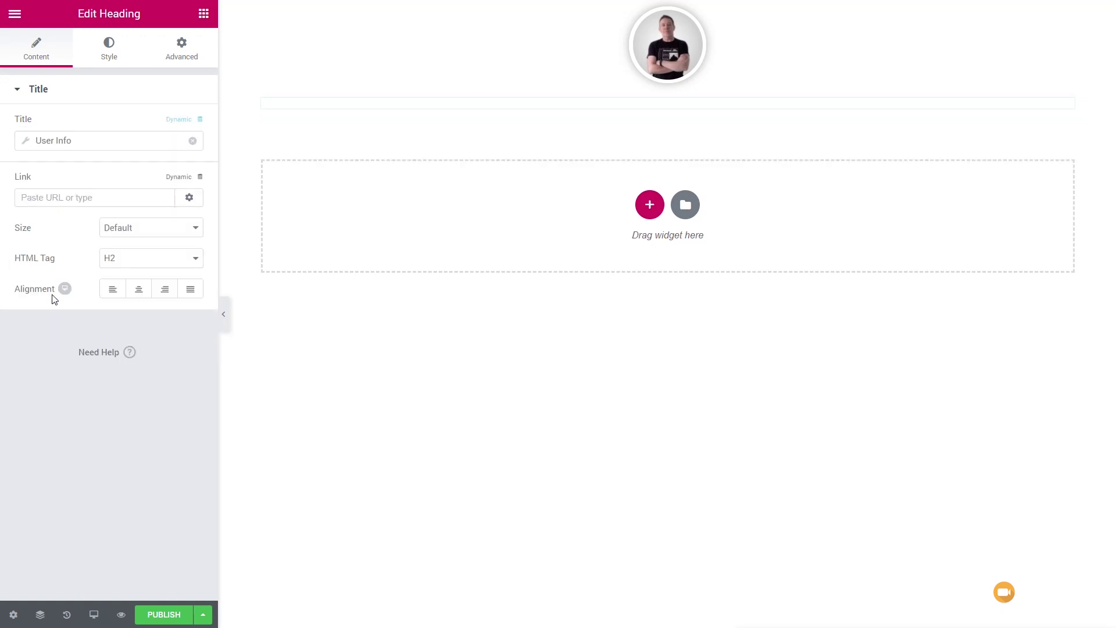
pyautogui.click(26, 145)
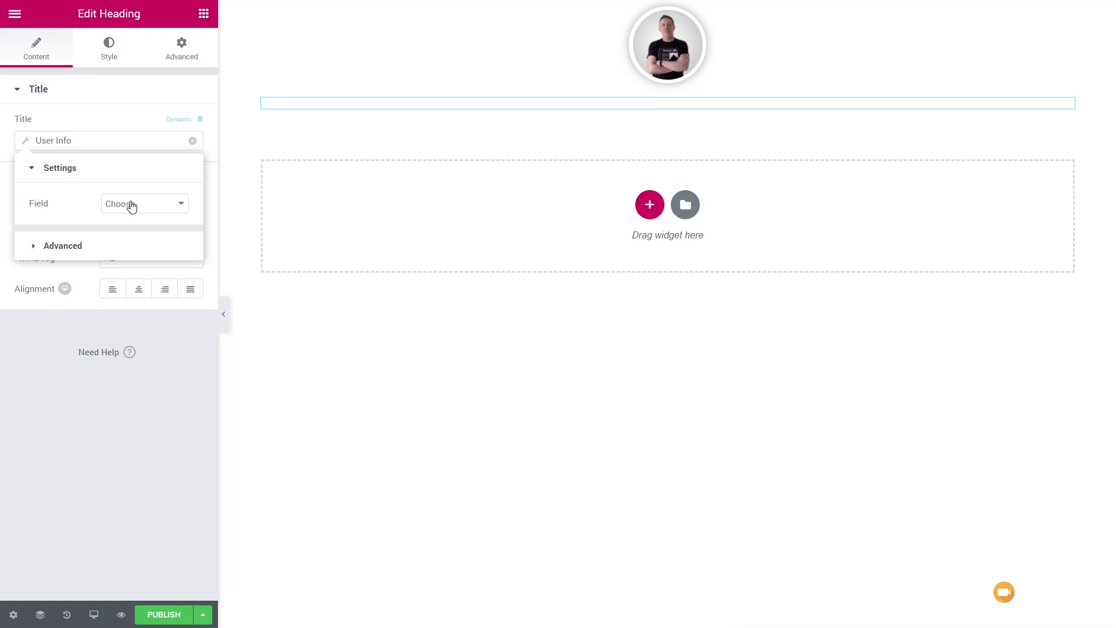
pyautogui.click(132, 204)
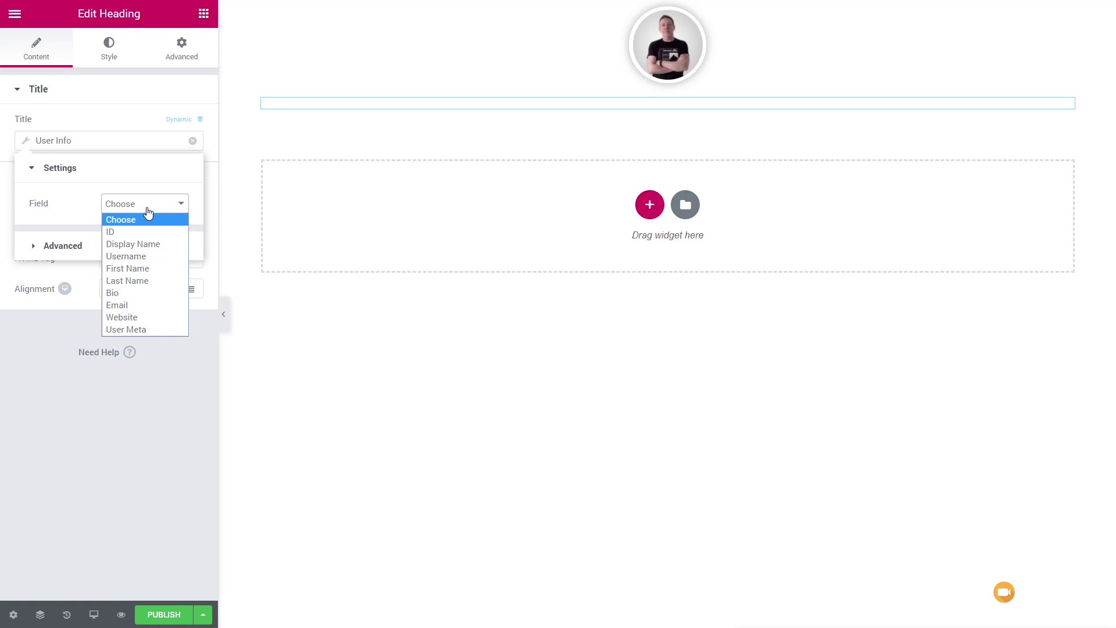
pyautogui.click(141, 256)
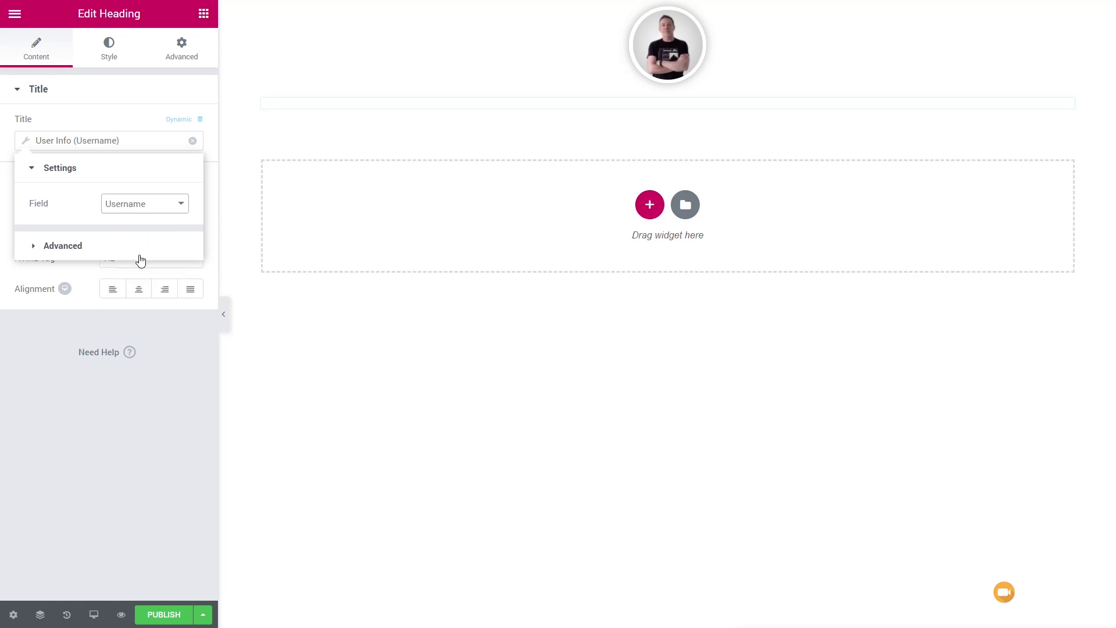
# Add "Hey " before the heading's dynamic username and ", welcome to your dashboard." after it, and centre-align the heading
pyautogui.click(57, 241)
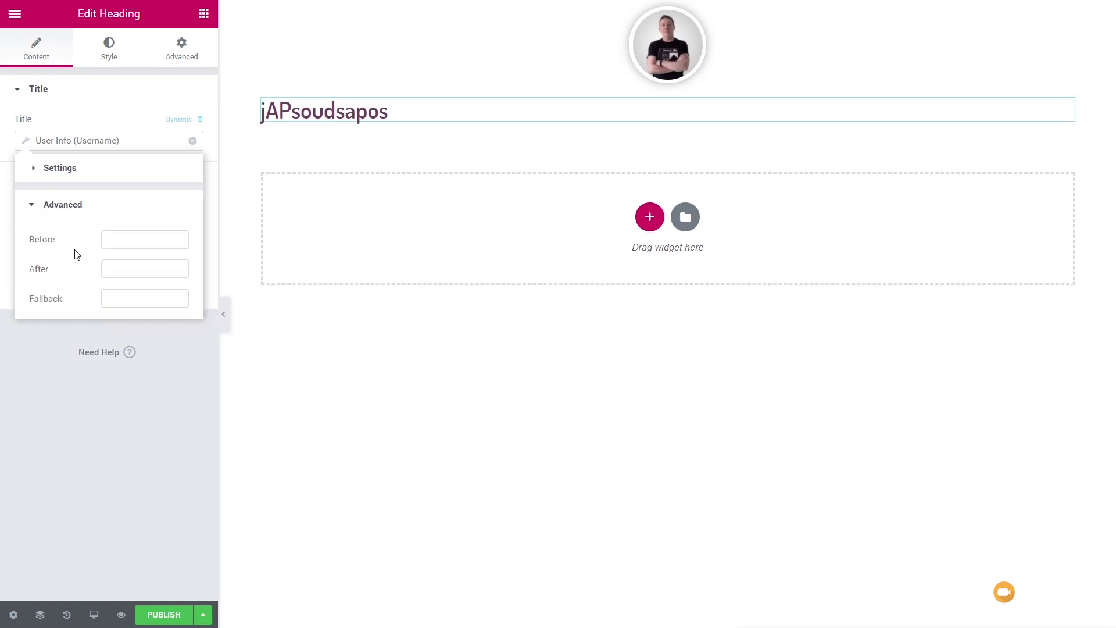
pyautogui.click(152, 235)
pyautogui.write('Hey')
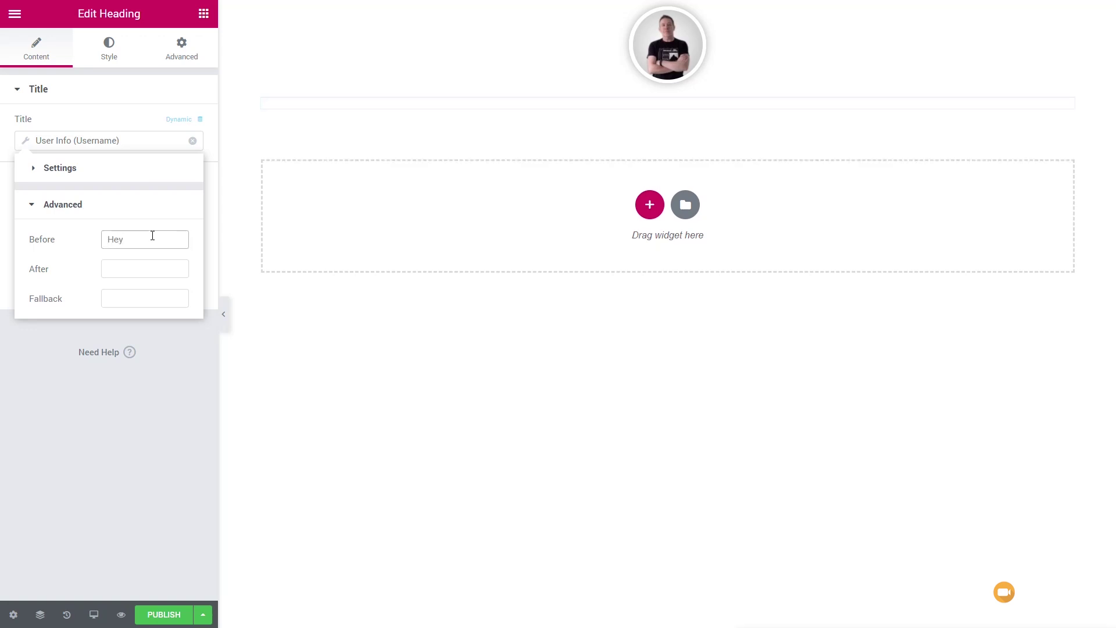
pyautogui.click(128, 265)
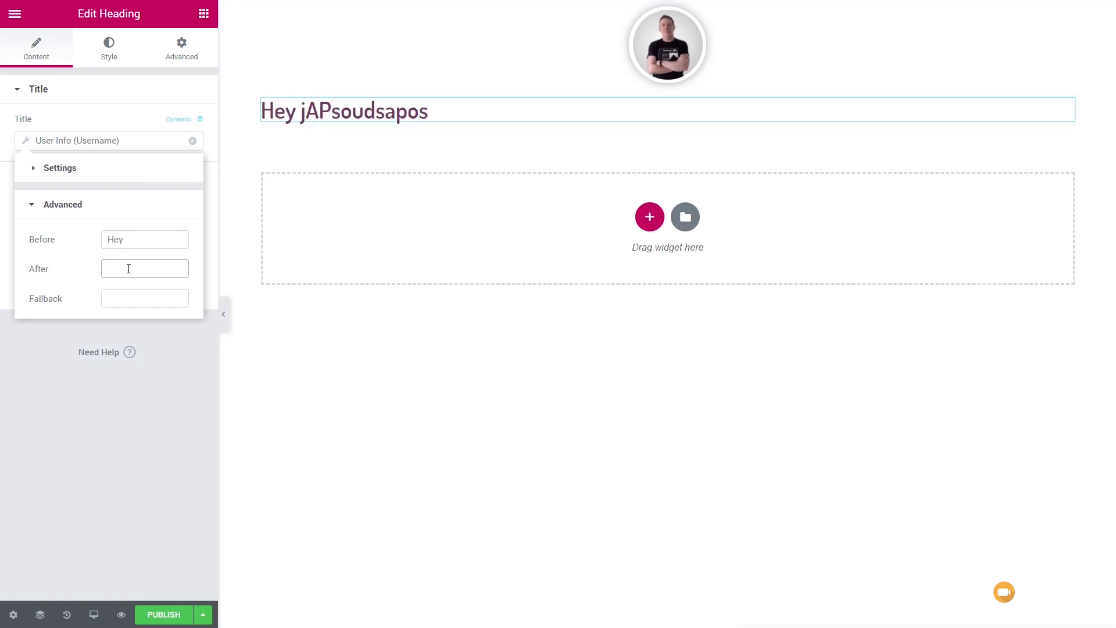
pyautogui.write('welcome to ')
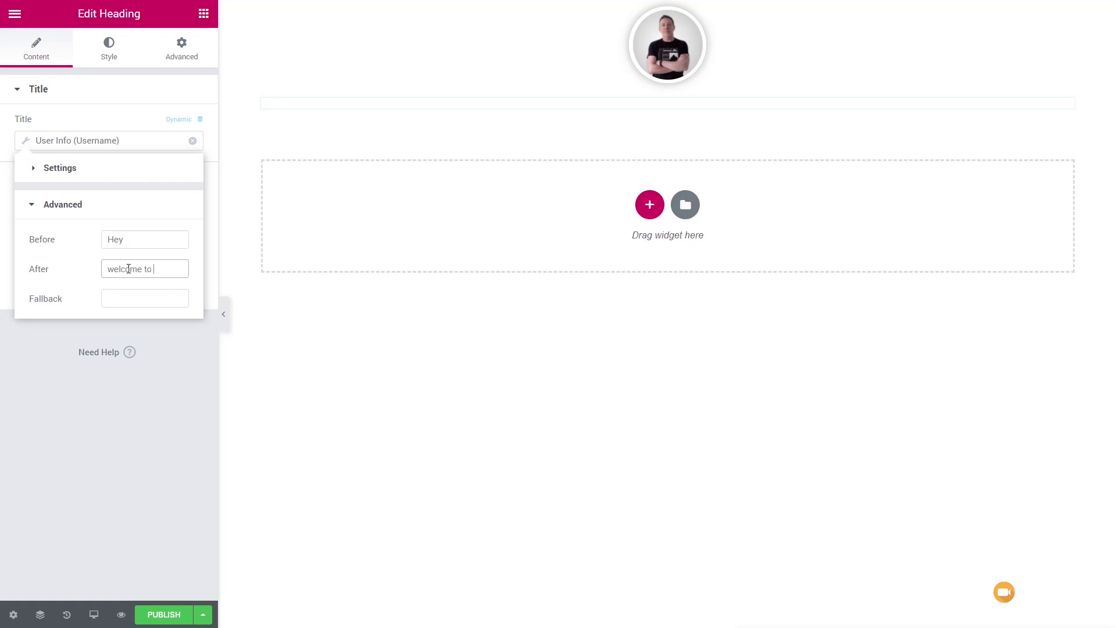
pyautogui.write('your dashboard.')
pyautogui.hotkey('shift', 'Home')
pyautogui.press('Left')
pyautogui.write(',')
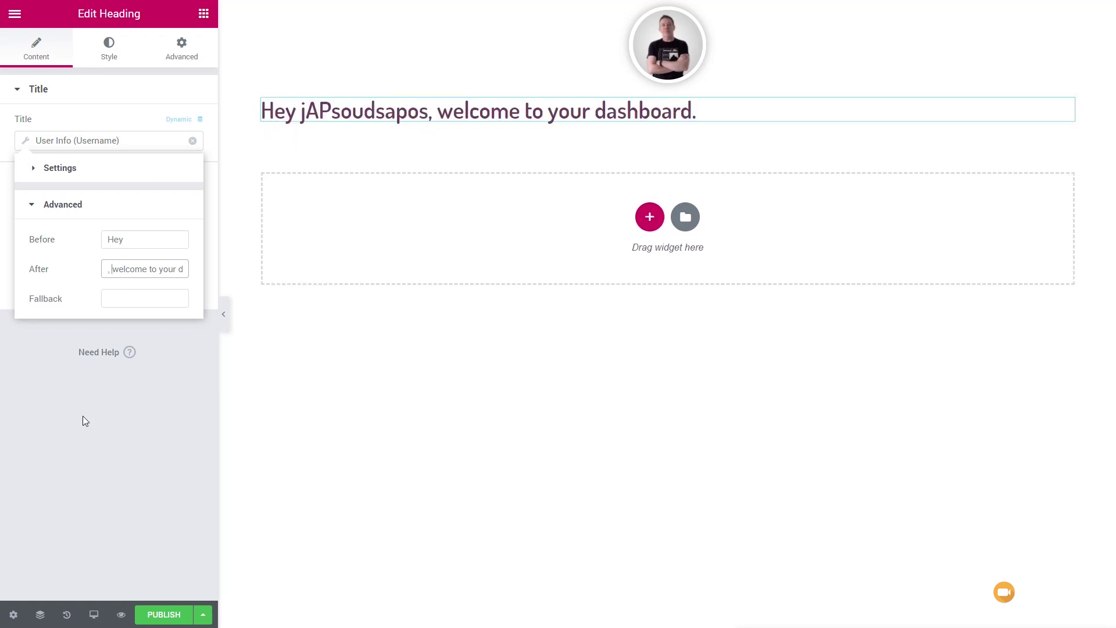
pyautogui.click(116, 141)
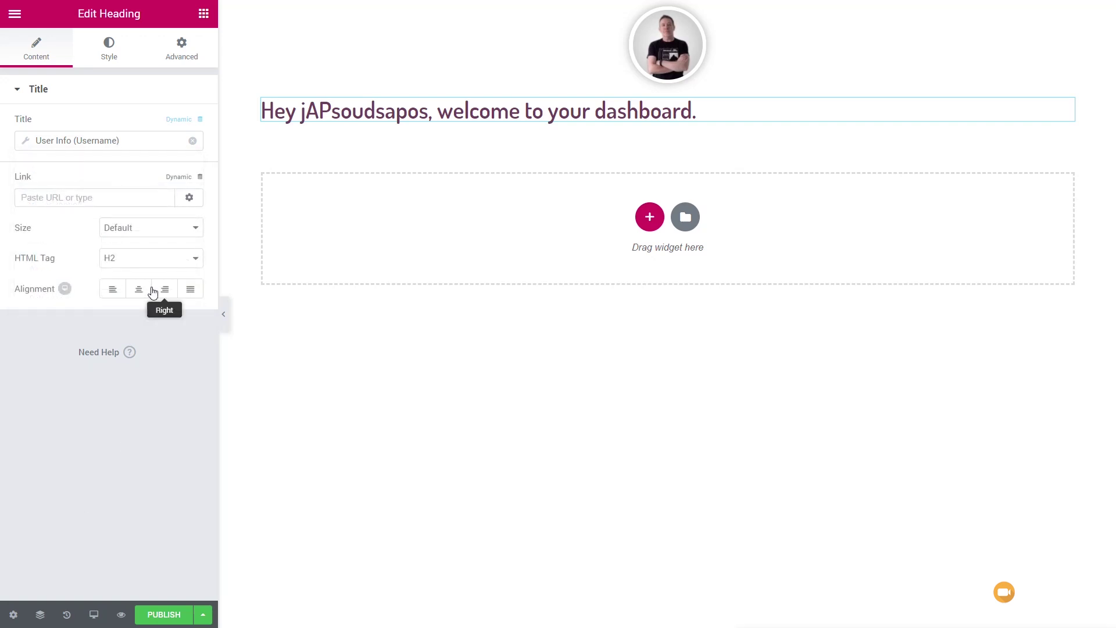
pyautogui.click(138, 289)
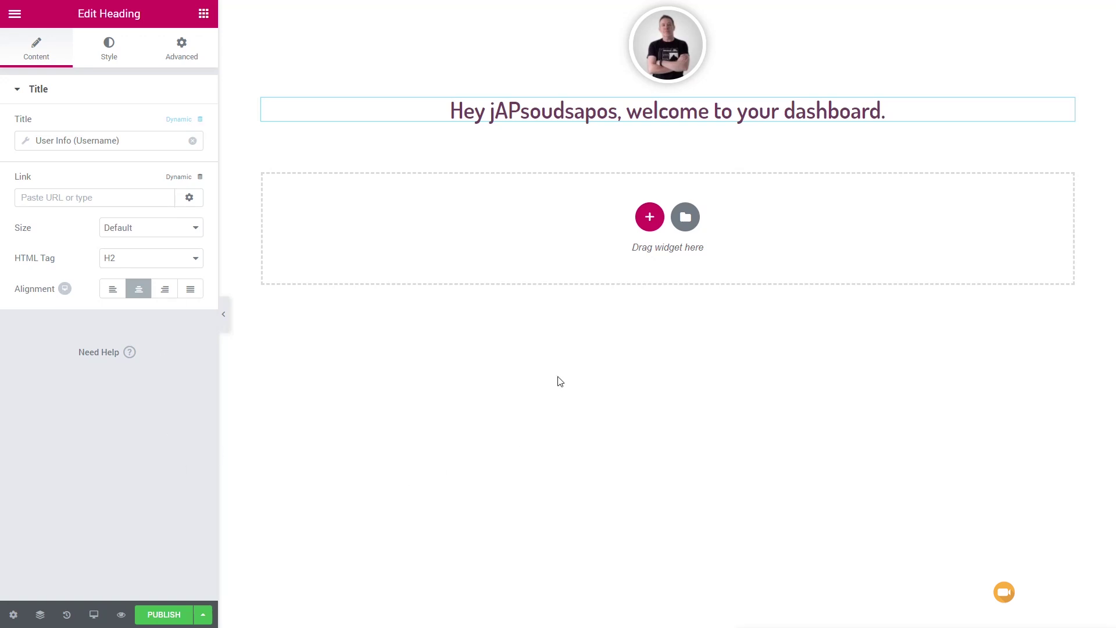
pyautogui.click(458, 486)
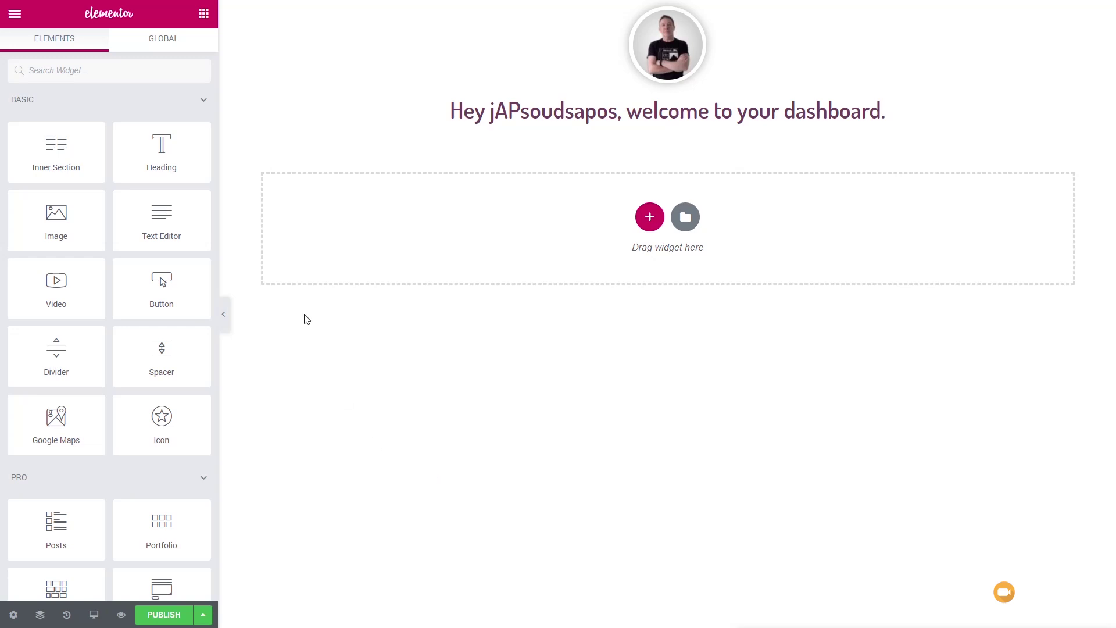
# Add a two-column inner section below the welcome heading and place a Heading widget in its left column
pyautogui.moveTo(55, 146); pyautogui.dragTo(544, 236)
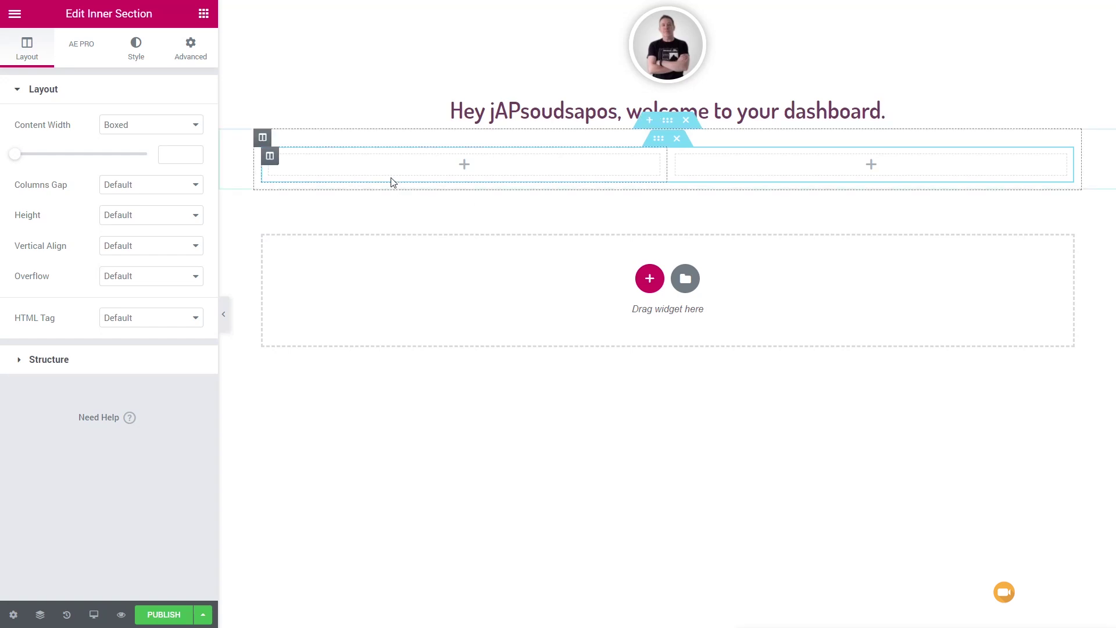
pyautogui.click(203, 14)
pyautogui.moveTo(161, 148); pyautogui.dragTo(401, 165)
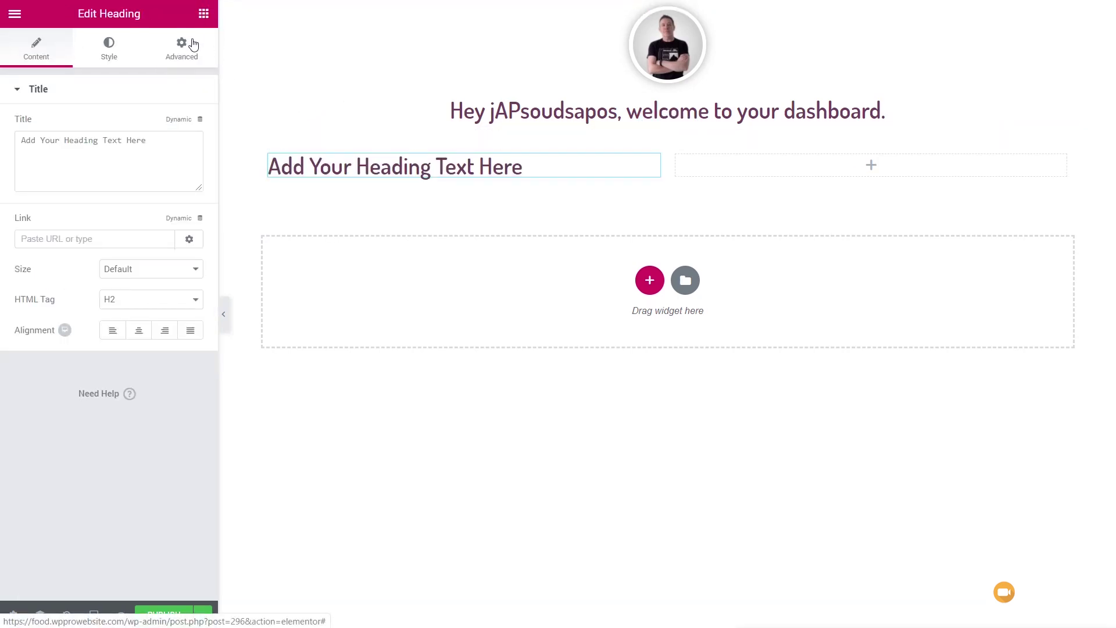
# Add a Text Editor widget below the left column's heading and repeat its Lorem ipsum text once in the same paragraph and once in a new one
pyautogui.click(203, 14)
pyautogui.moveTo(164, 218); pyautogui.dragTo(378, 174)
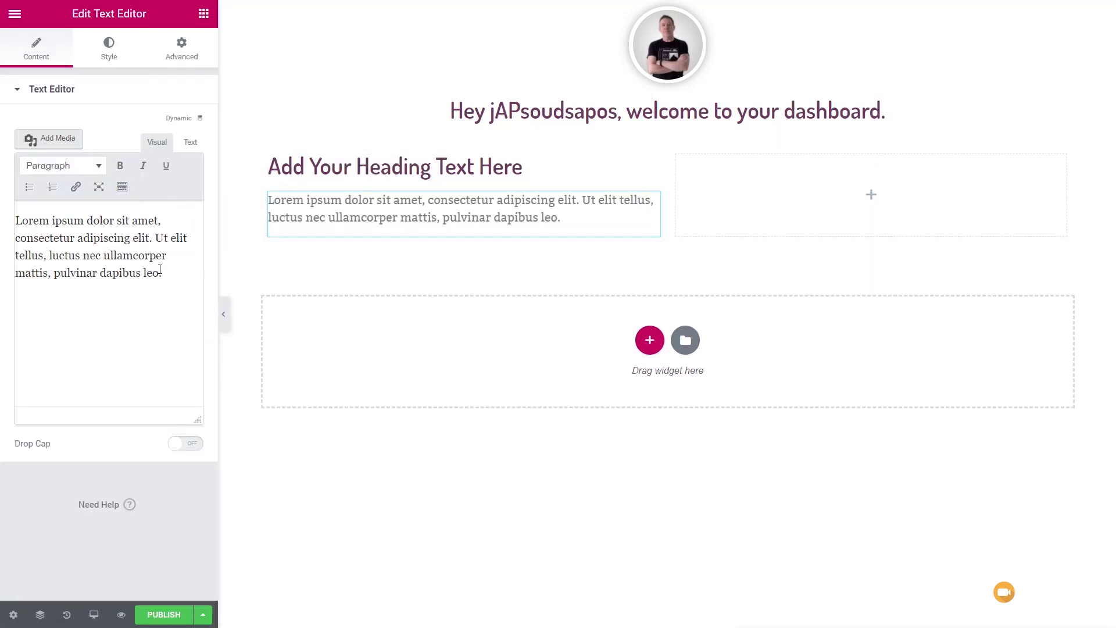
pyautogui.moveTo(161, 273); pyautogui.dragTo(2, 201)
pyautogui.hotkey('ctrl', 'c')
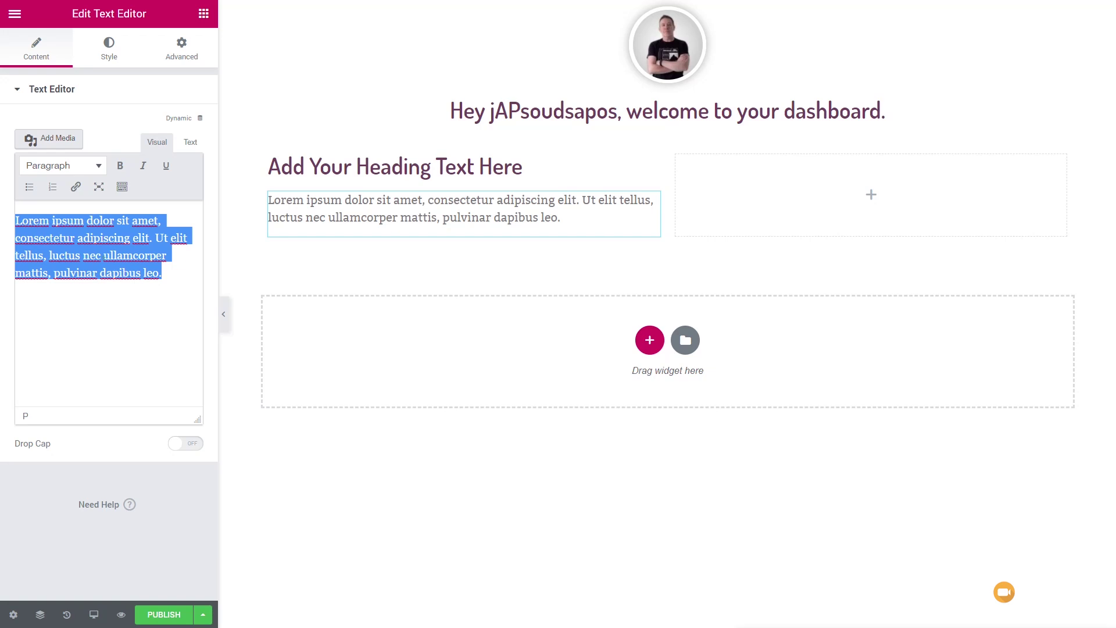
pyautogui.click(172, 278)
pyautogui.hotkey('ctrl', 'v')
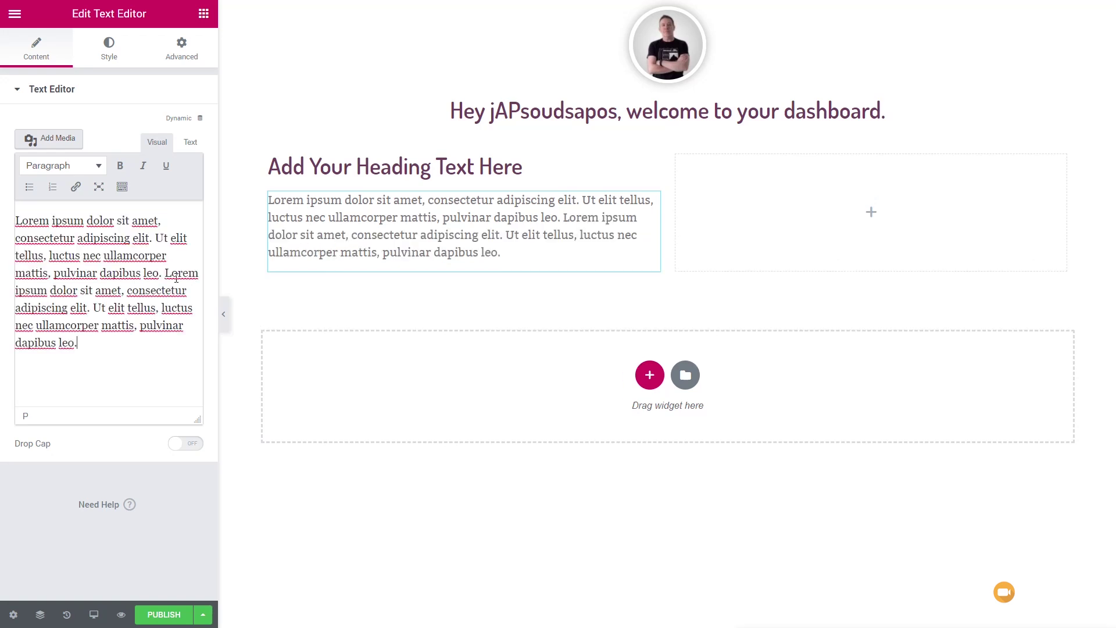
pyautogui.press('Return')
pyautogui.hotkey('ctrl', 'v')
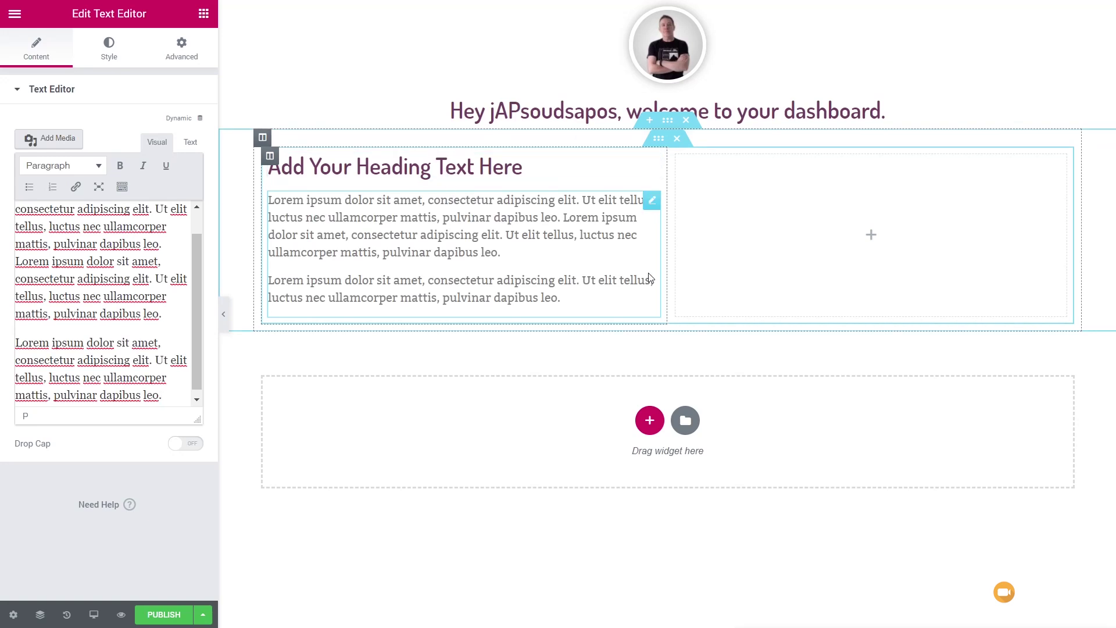
# Place a Form widget in the empty right column, turn on its required mark and hide the field labels
pyautogui.click(678, 156)
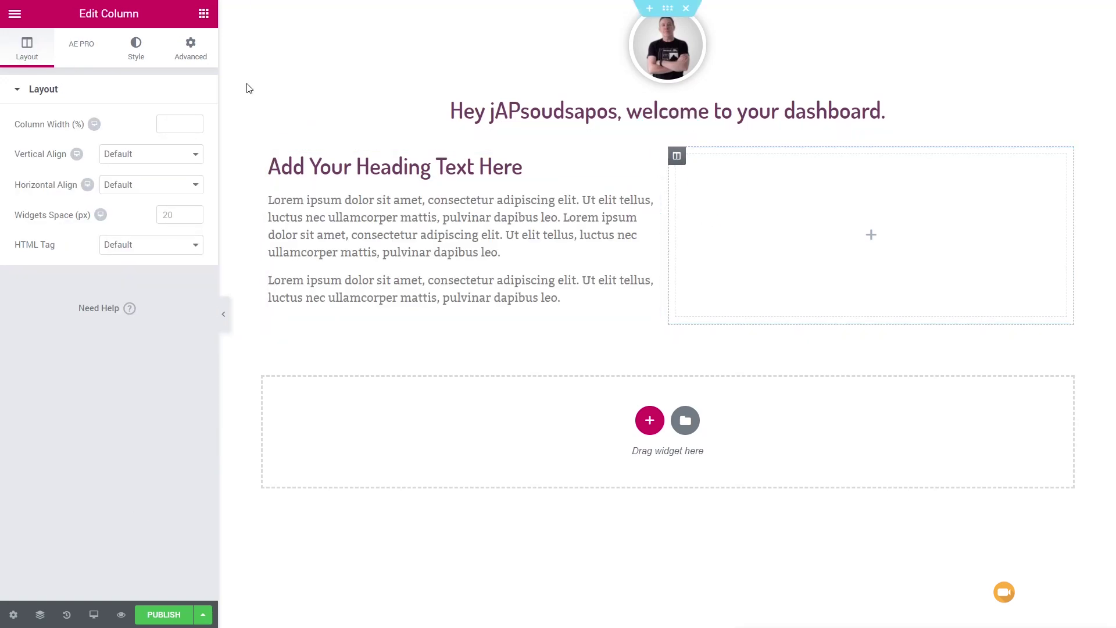
pyautogui.click(203, 14)
pyautogui.scroll(-3, 155, 415)
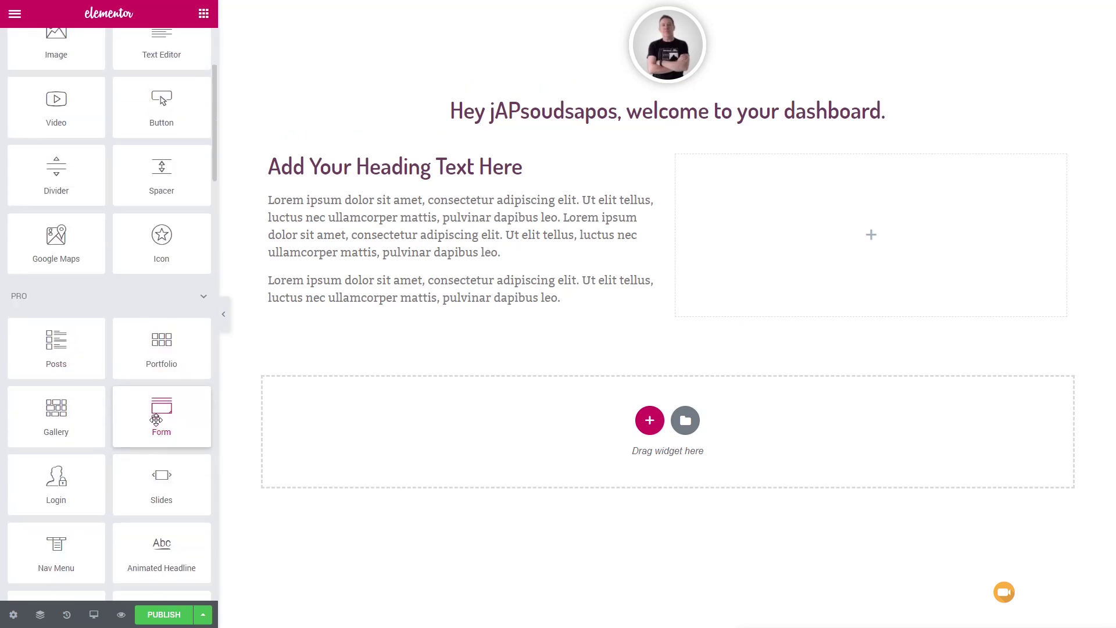
pyautogui.moveTo(162, 423); pyautogui.dragTo(727, 233)
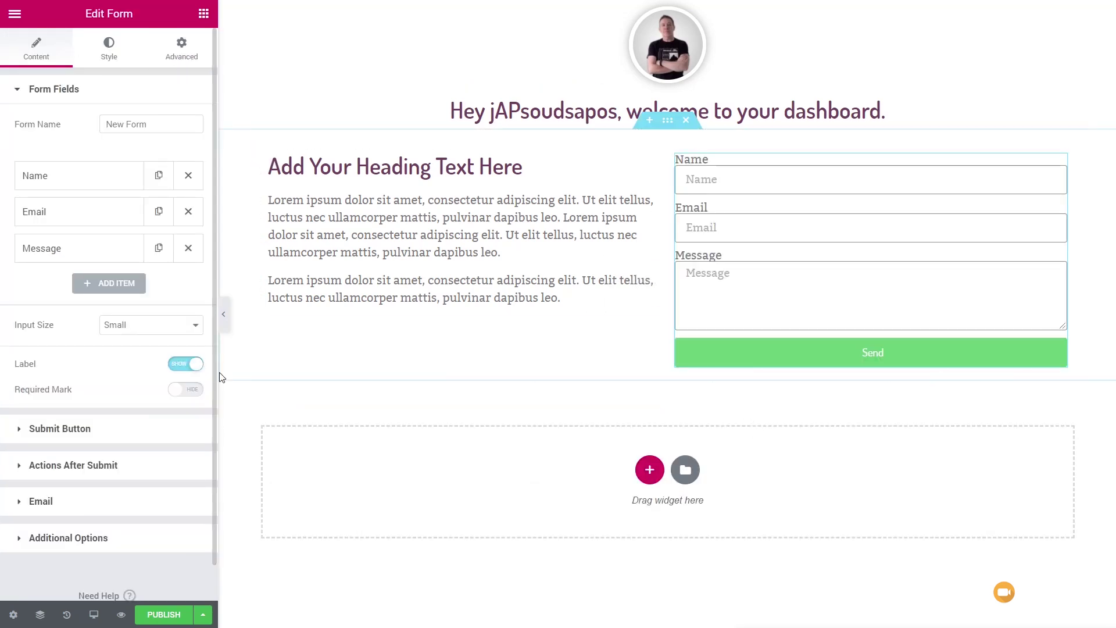
pyautogui.click(176, 393)
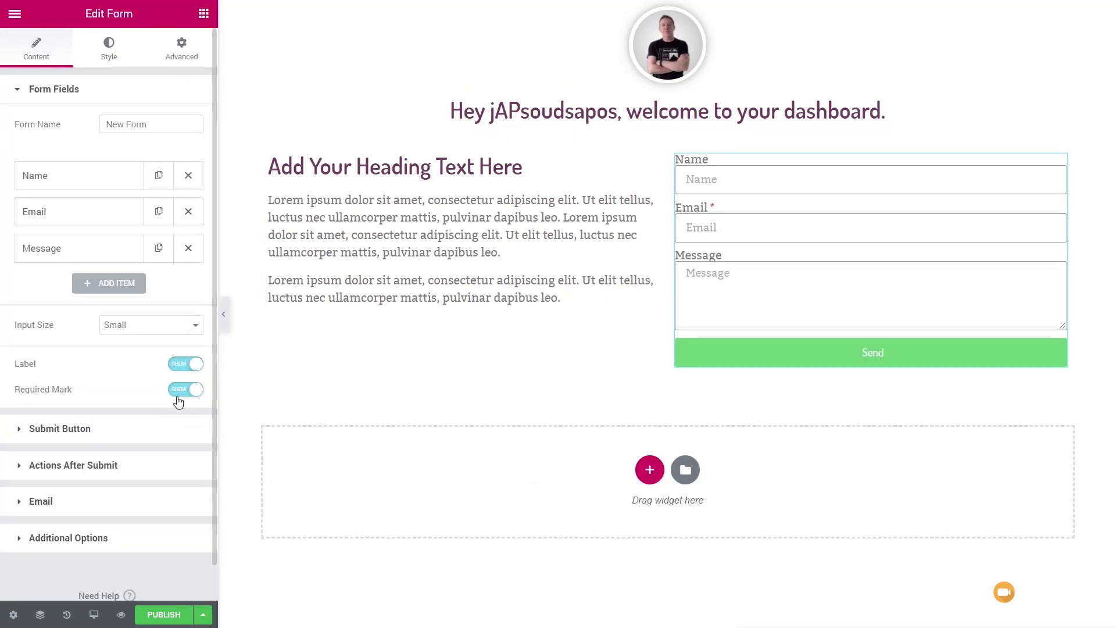
pyautogui.click(185, 364)
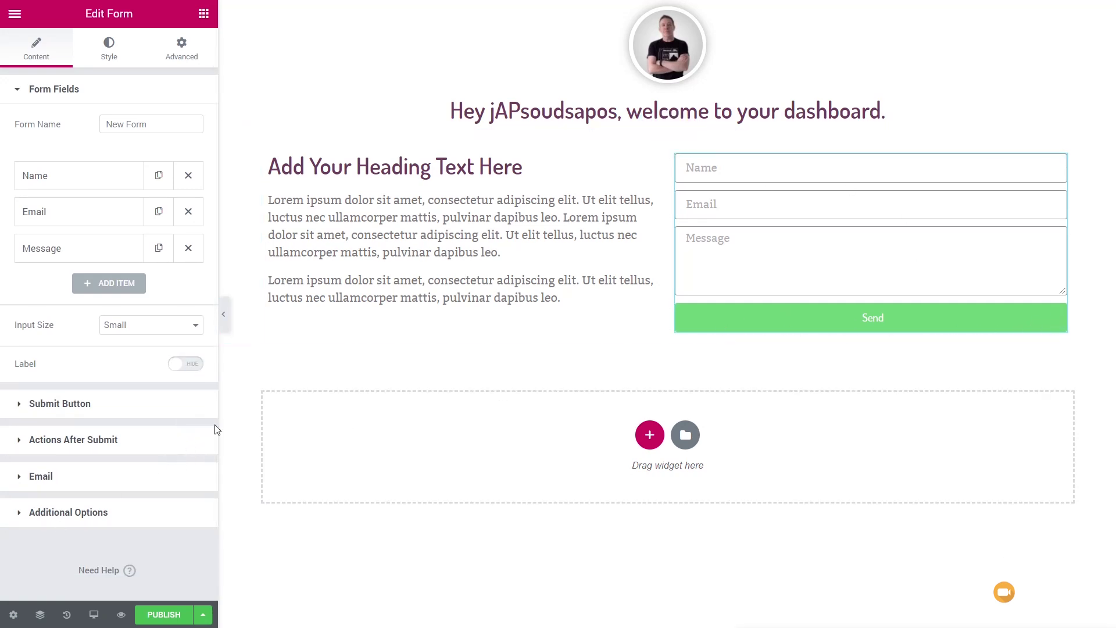
# Give the form's Send button a #6c3c5b background with white text, and publish the template
pyautogui.click(107, 57)
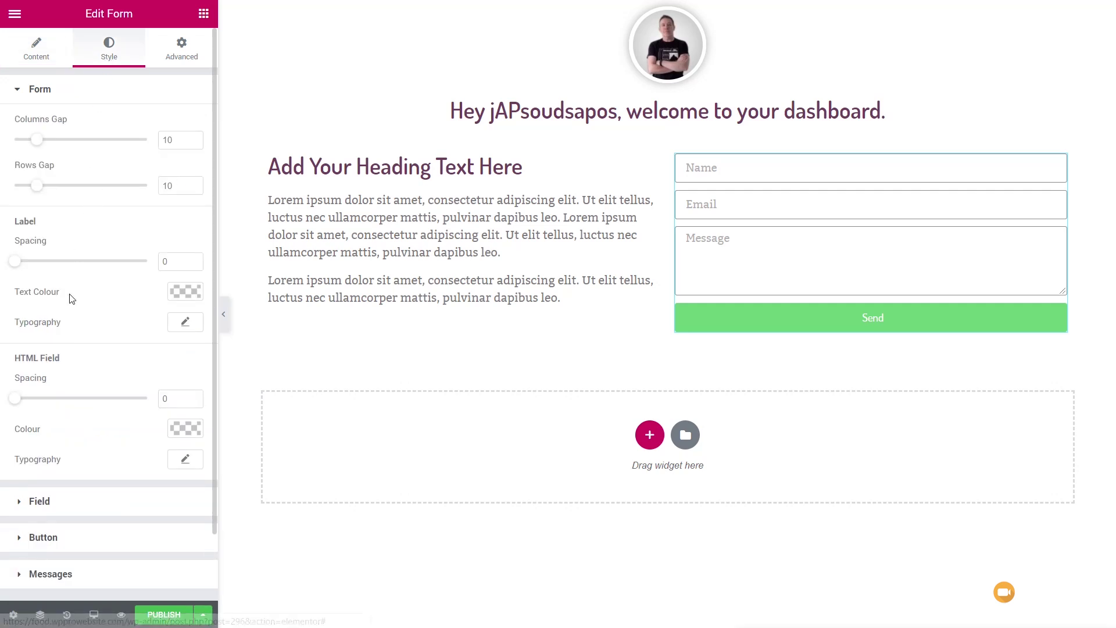
pyautogui.click(51, 536)
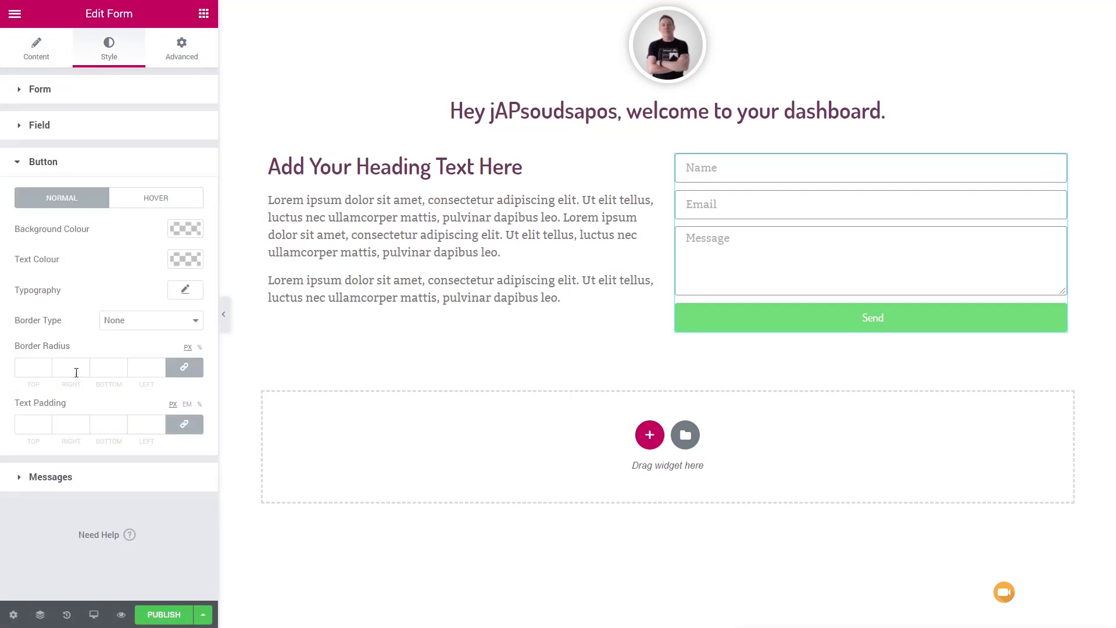
pyautogui.click(184, 230)
pyautogui.click(32, 401)
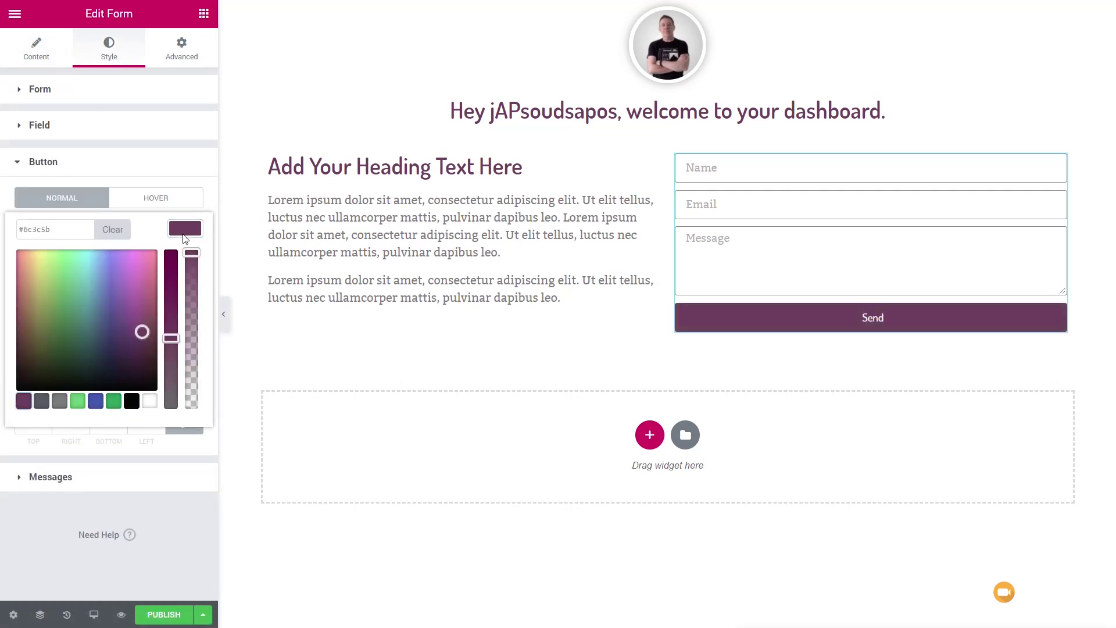
pyautogui.click(186, 235)
pyautogui.click(186, 258)
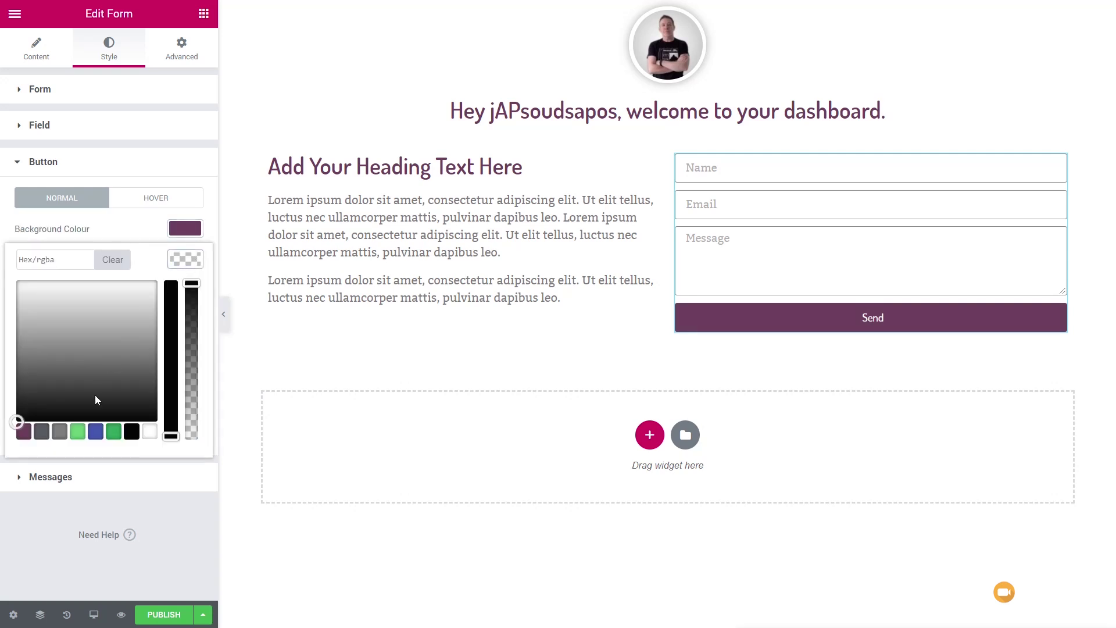
pyautogui.click(147, 431)
pyautogui.click(21, 536)
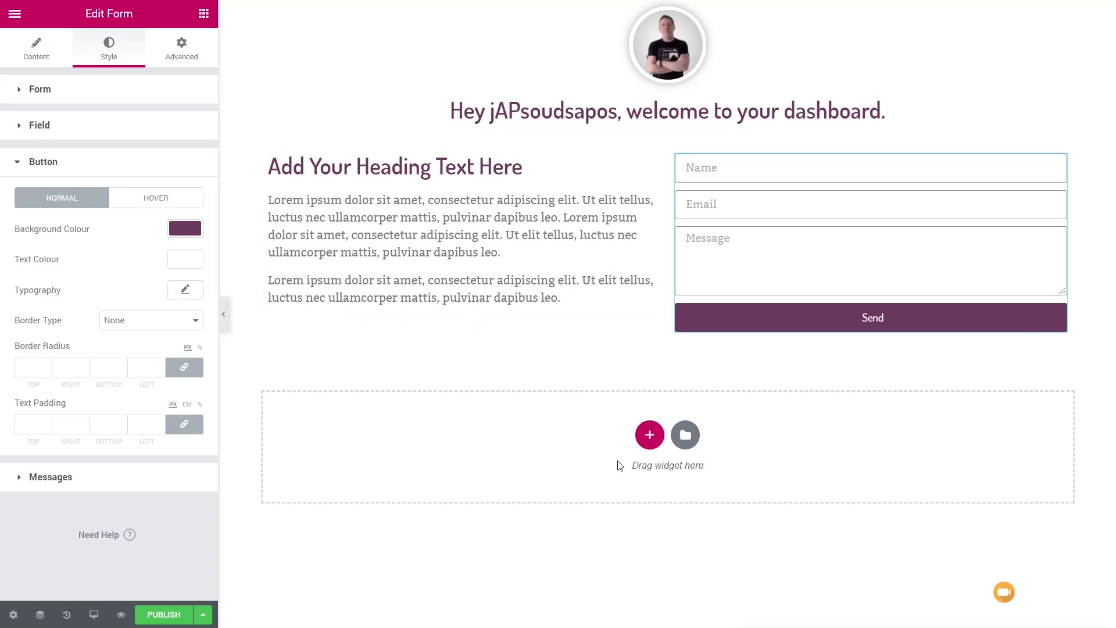
pyautogui.click(159, 615)
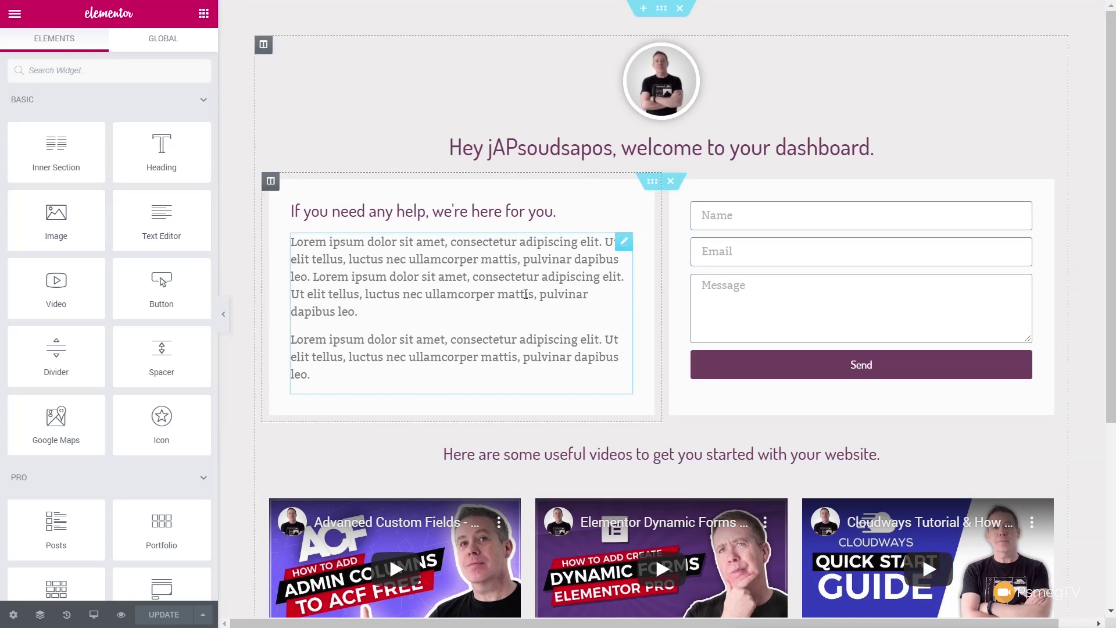
# Review the finished welcome template, leave the Elementor editor and open the White Label CMS settings
pyautogui.scroll(-5, 592, 328)
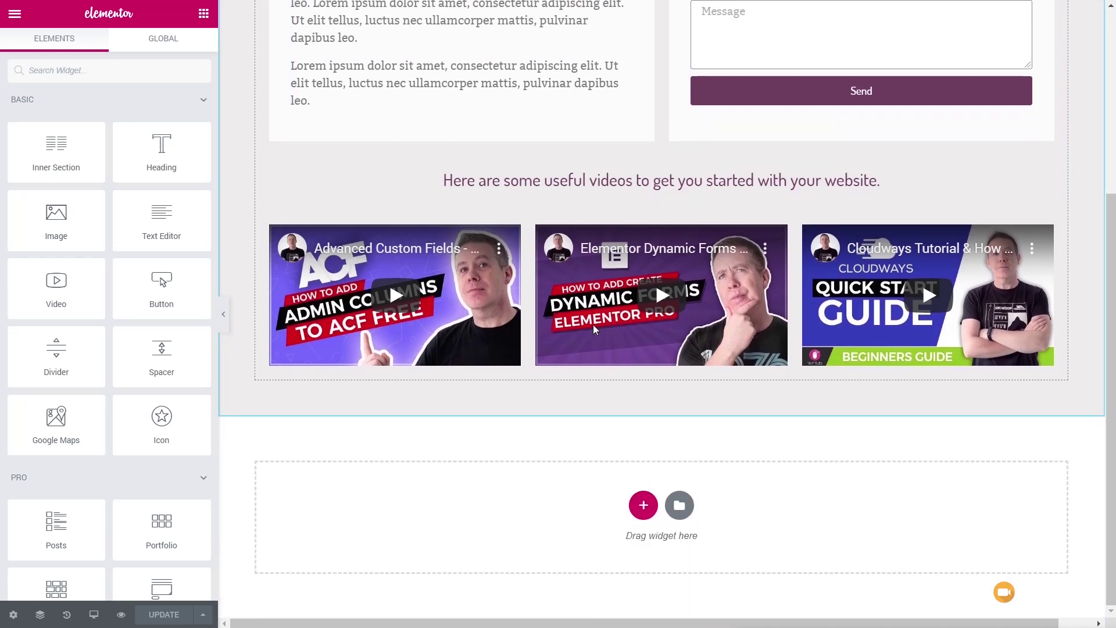
pyautogui.click(14, 14)
pyautogui.click(96, 390)
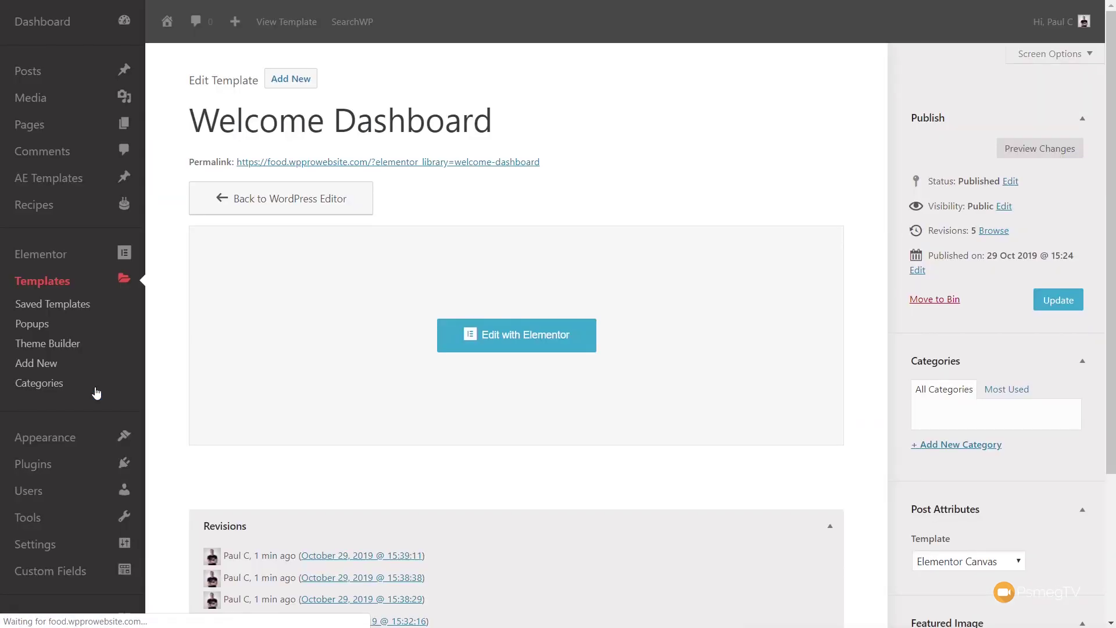
pyautogui.moveTo(43, 542)
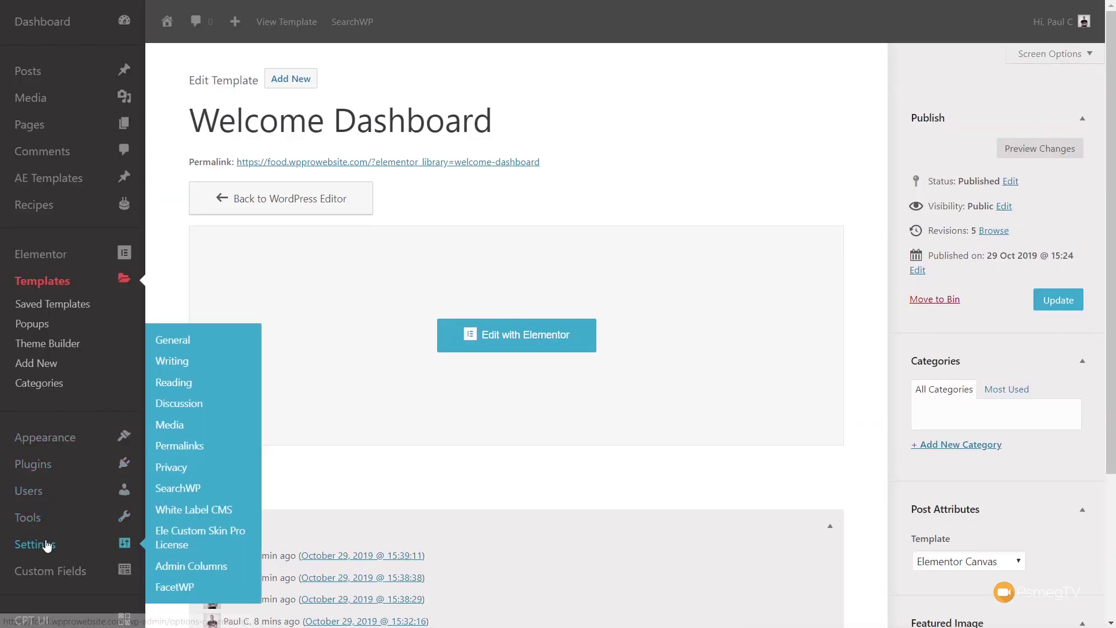
pyautogui.click(187, 513)
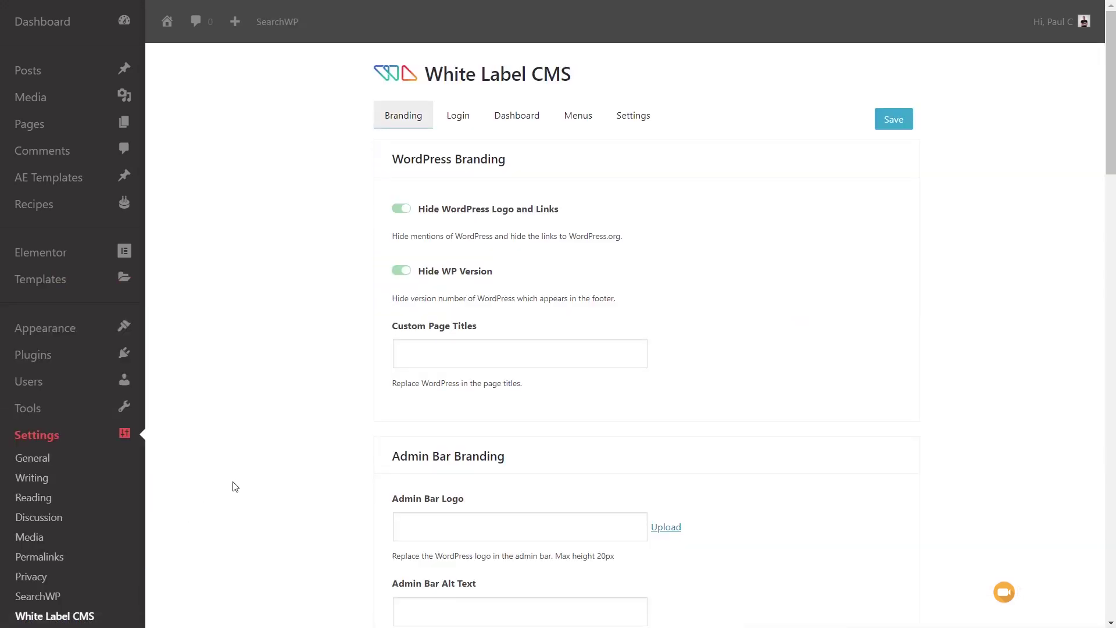
# Select Welcome Dashboard as the Elementor template for the custom welcome dashboard panel and save the settings
pyautogui.click(516, 115)
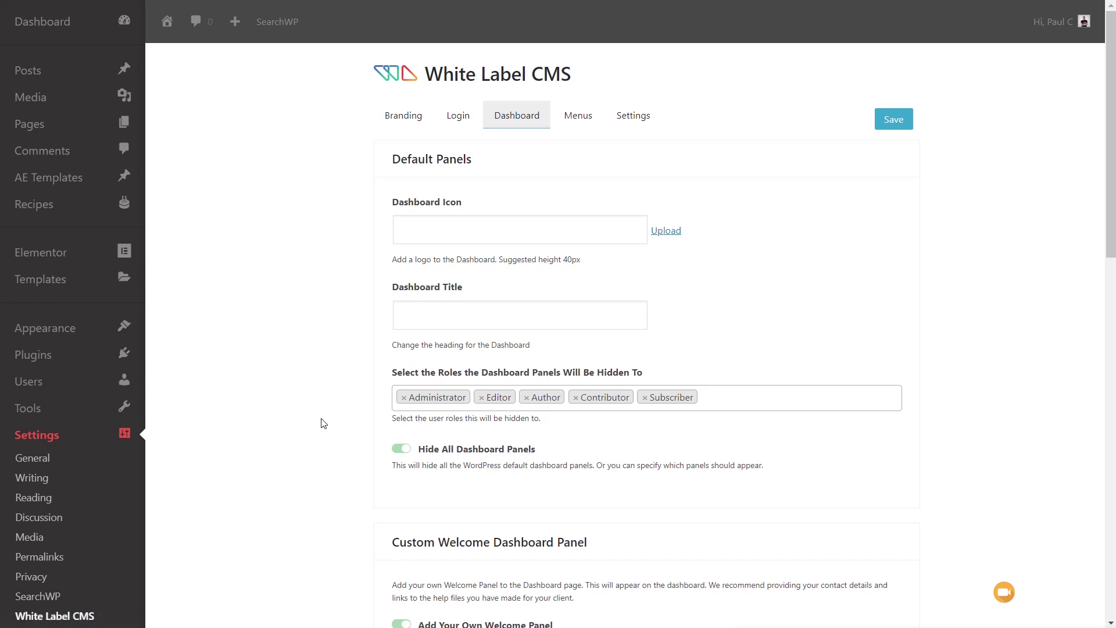
pyautogui.scroll(-3, 322, 423)
pyautogui.scroll(-3, 321, 421)
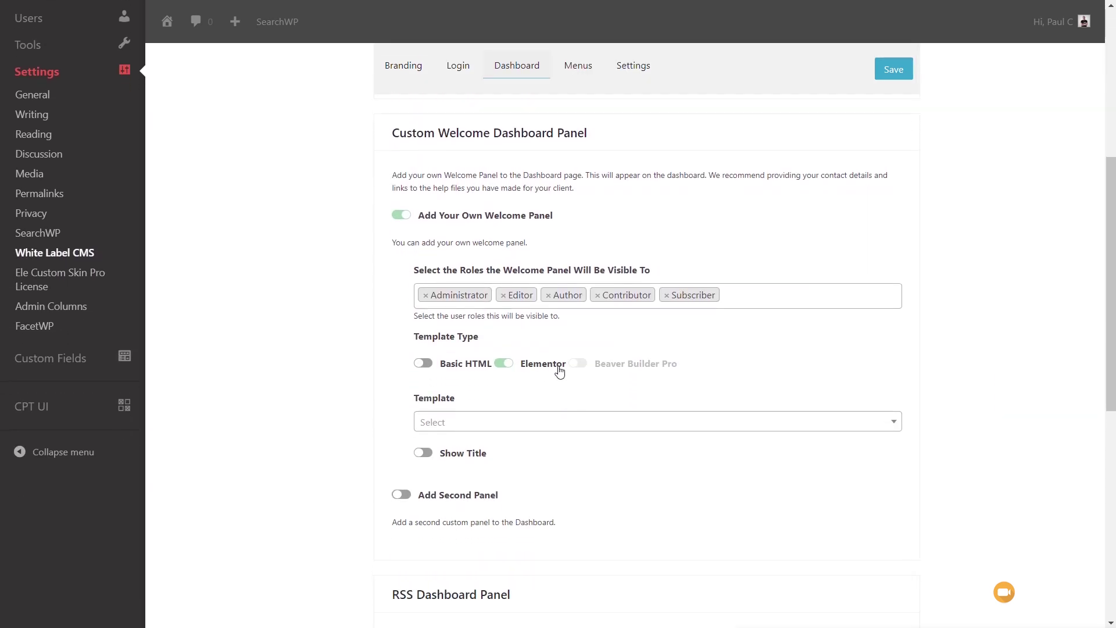
pyautogui.click(507, 427)
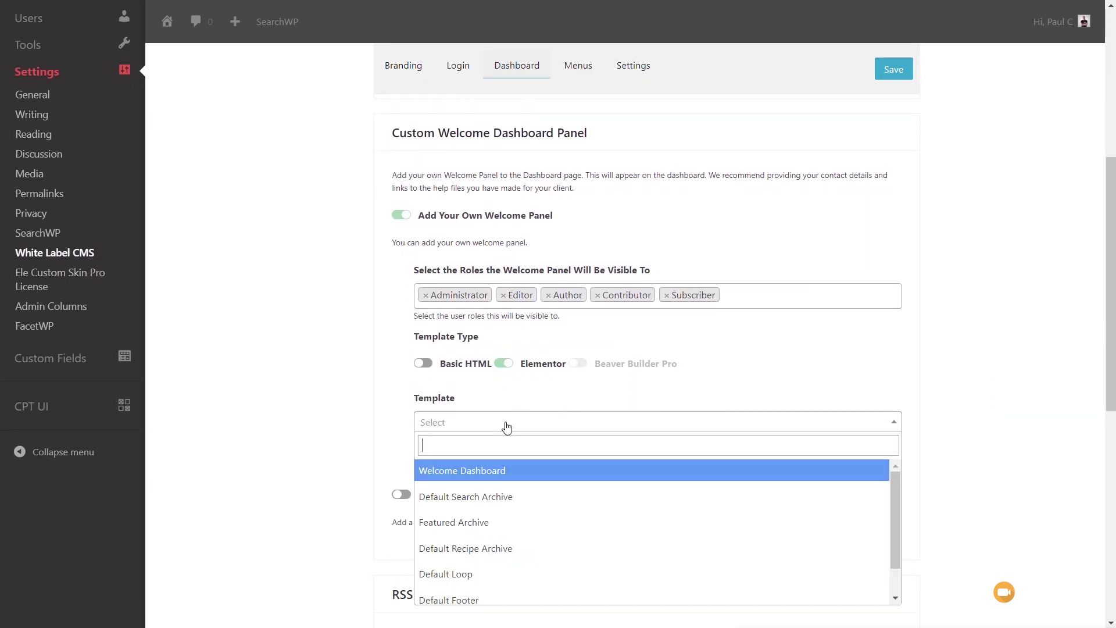
pyautogui.click(486, 474)
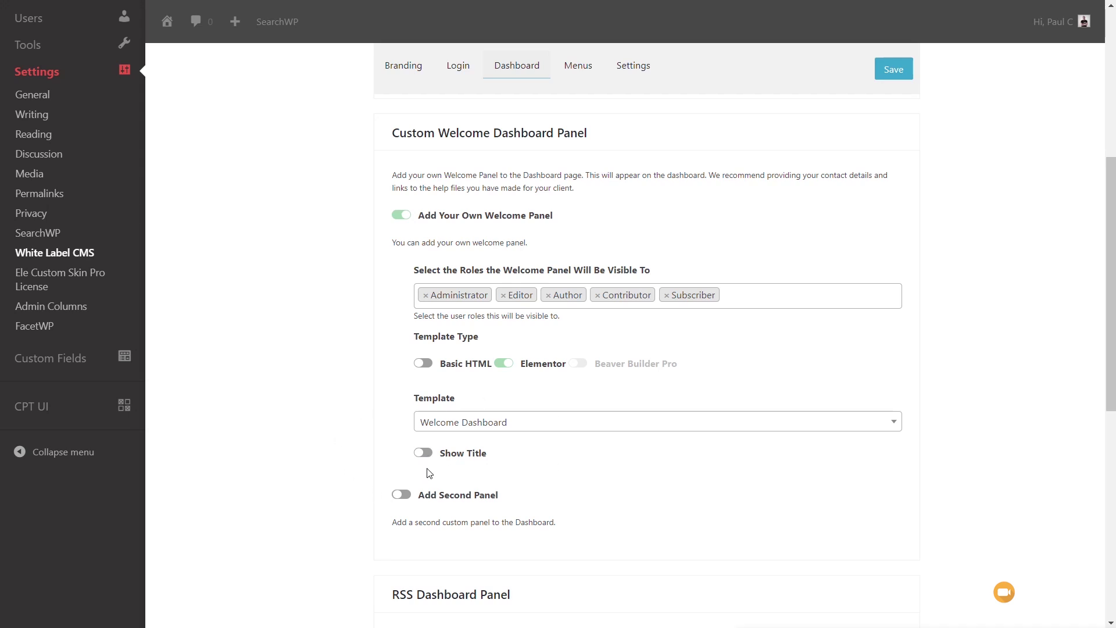
pyautogui.scroll(-5, 323, 468)
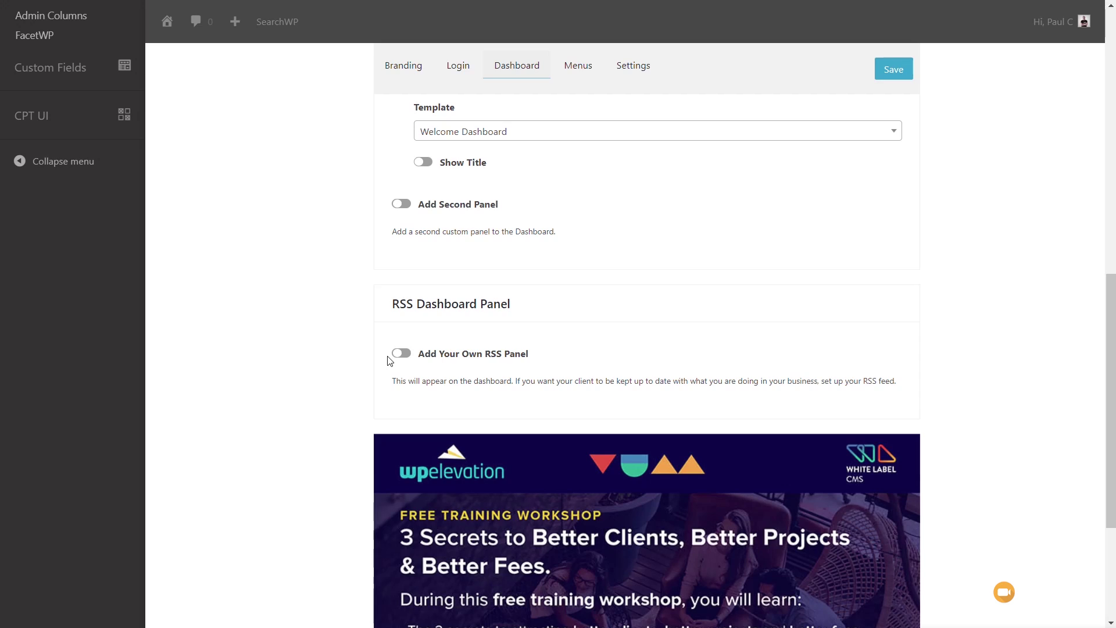
pyautogui.scroll(6, 362, 324)
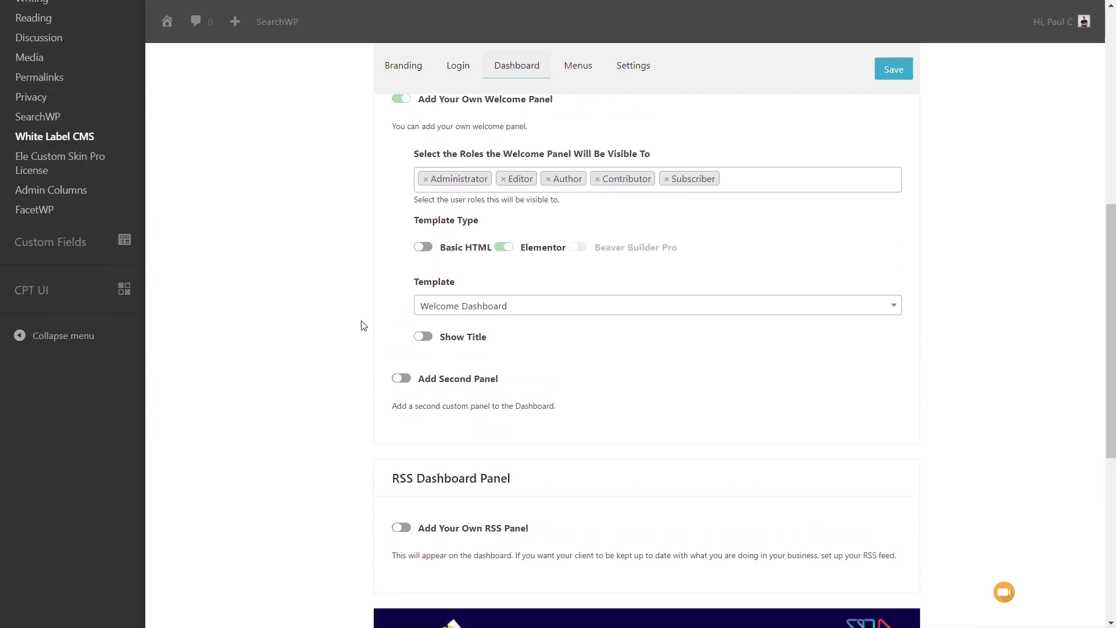
pyautogui.scroll(4, 362, 324)
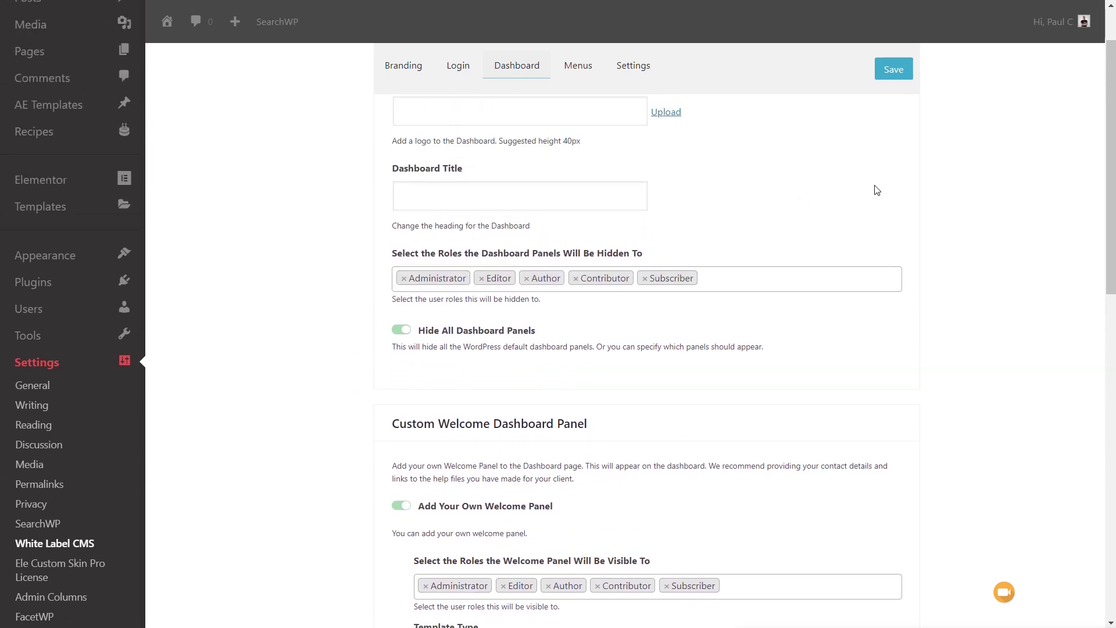
pyautogui.click(897, 78)
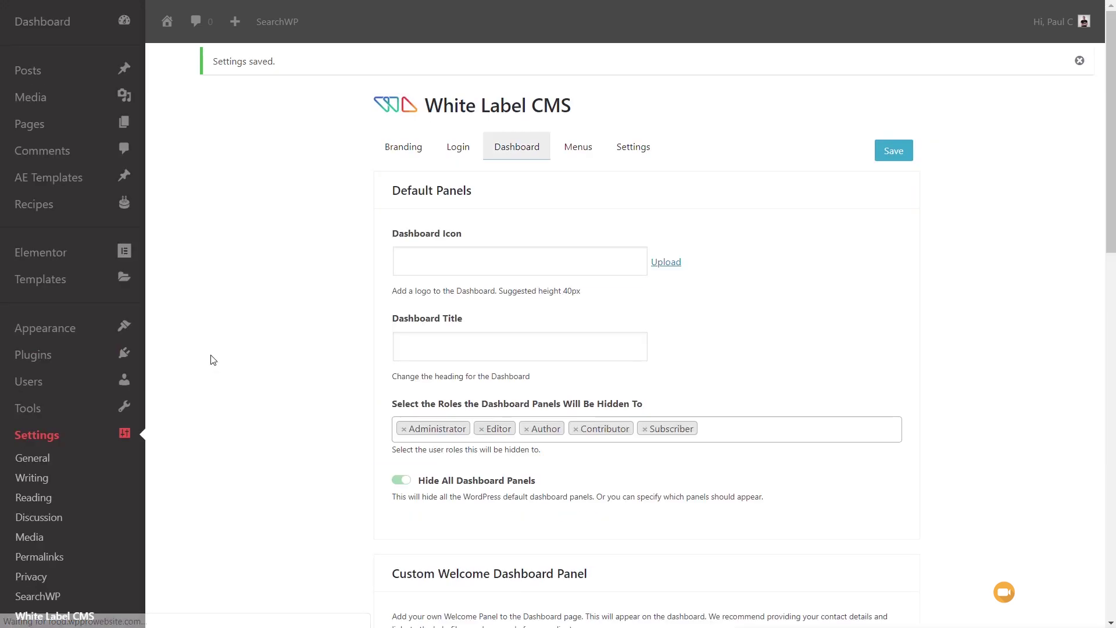
# Open the dashboard home page and examine the whole custom welcome panel and the available screen options
pyautogui.moveTo(55, 27)
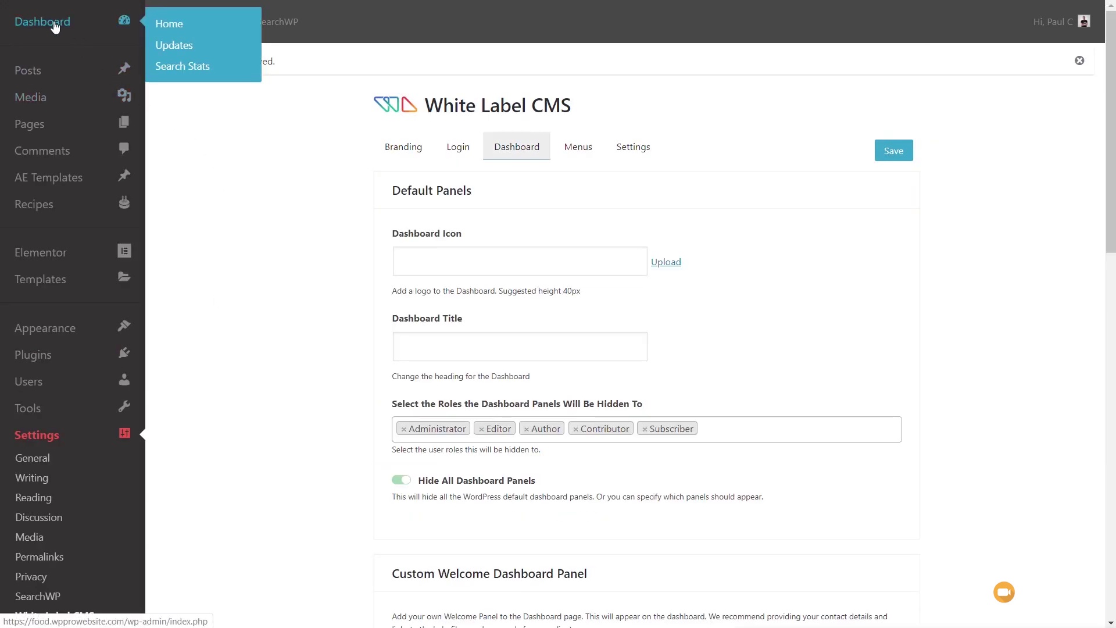
pyautogui.click(172, 26)
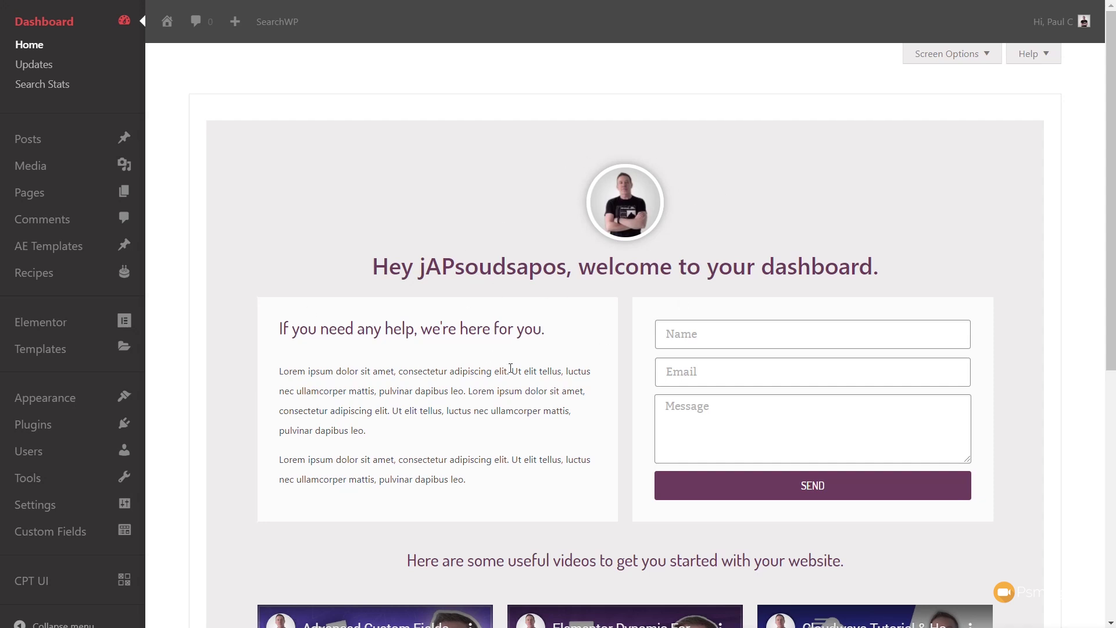
pyautogui.scroll(-5, 436, 378)
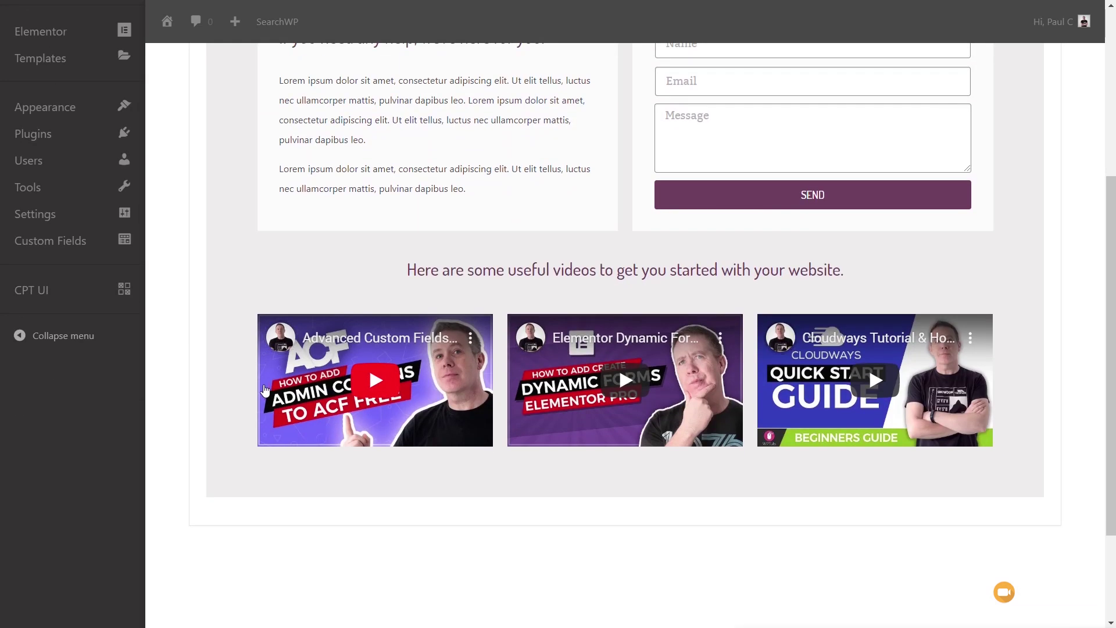
pyautogui.scroll(-2, 262, 388)
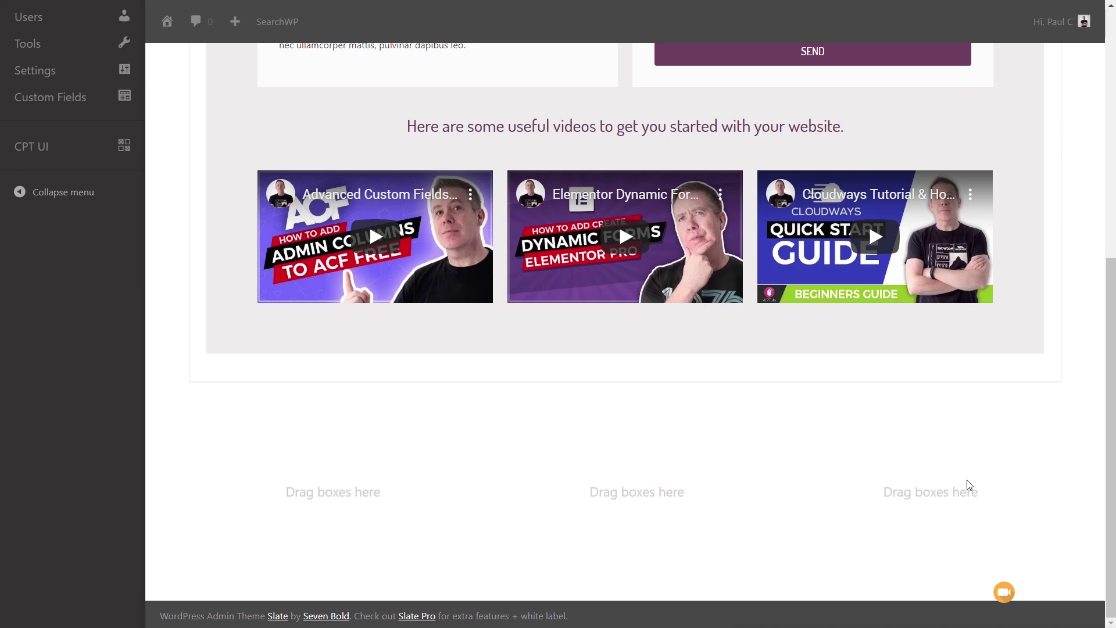
pyautogui.scroll(8, 995, 471)
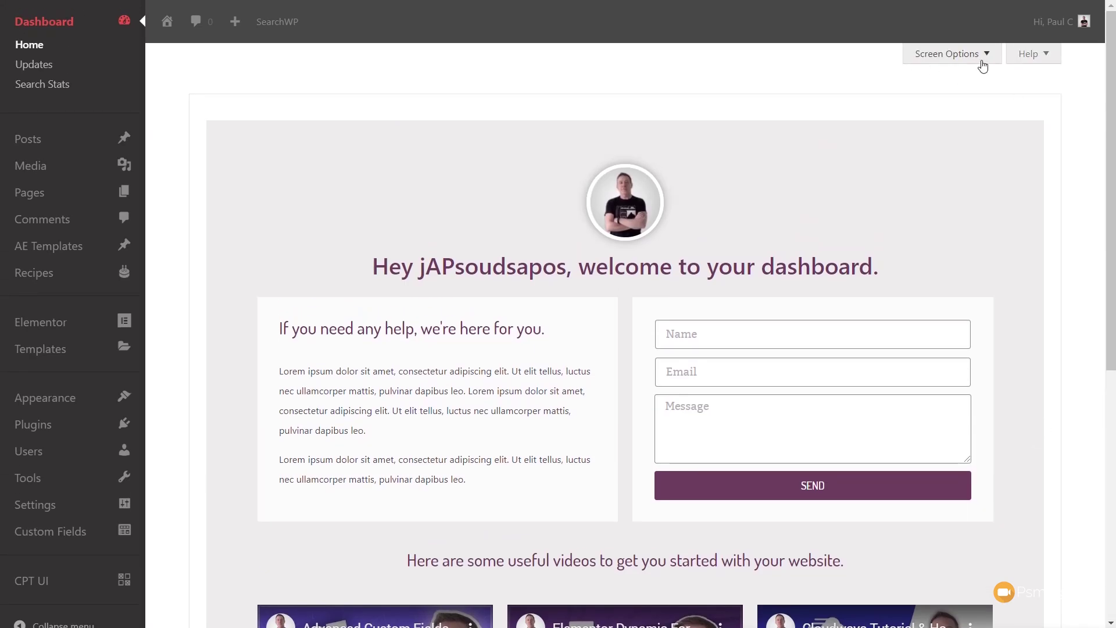
pyautogui.click(992, 60)
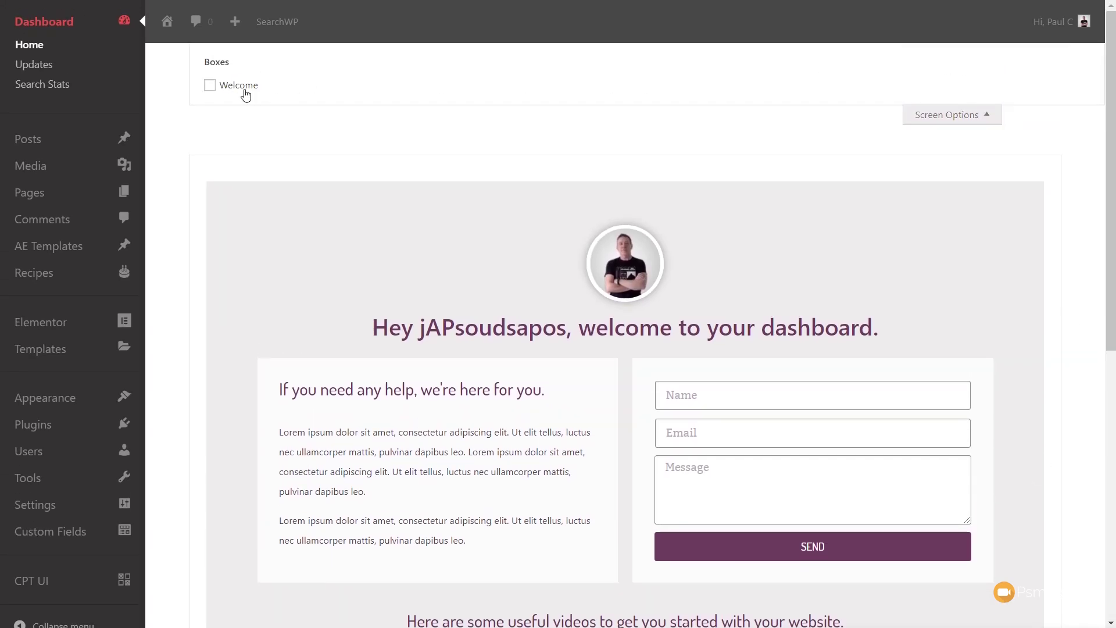
pyautogui.click(970, 114)
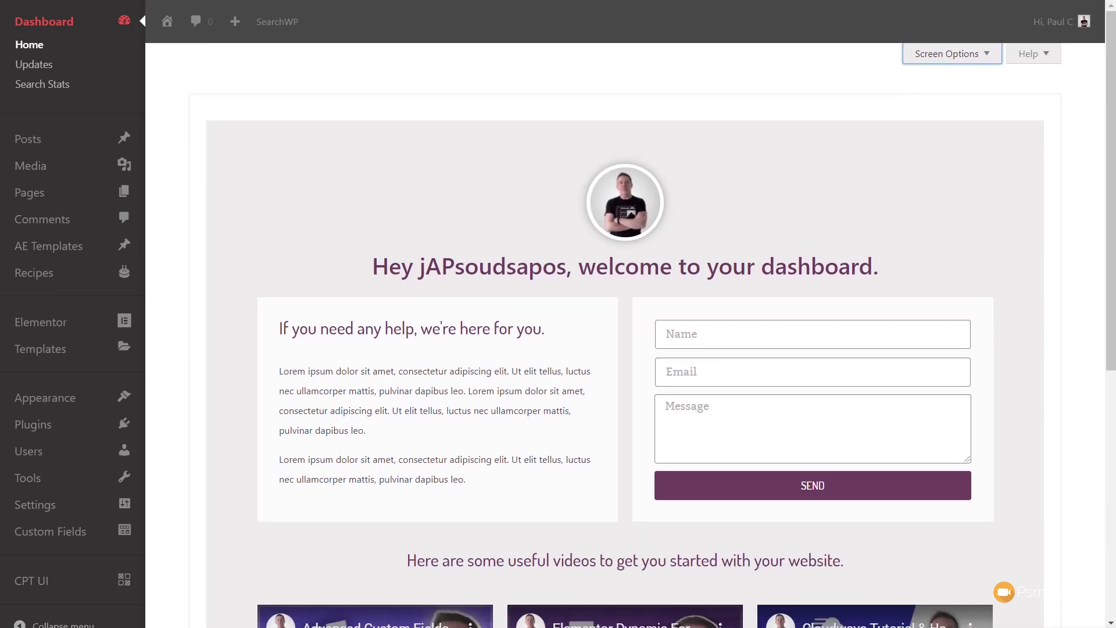
# Open the Dashboard settings of White Label CMS and turn off Hide All Dashboard Panels
pyautogui.moveTo(64, 505)
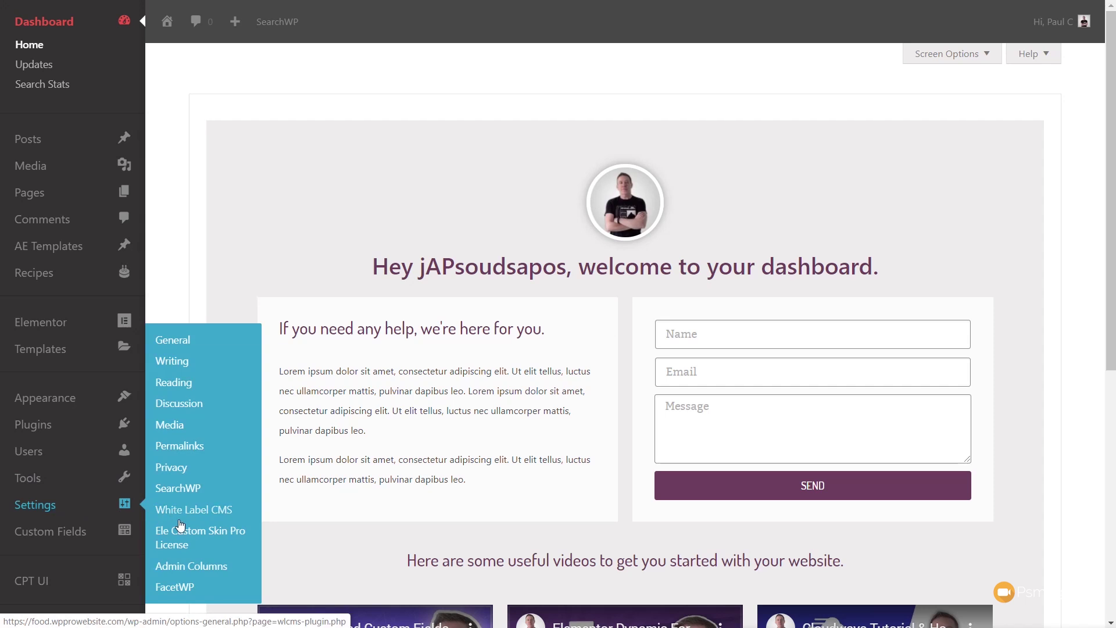
pyautogui.click(191, 512)
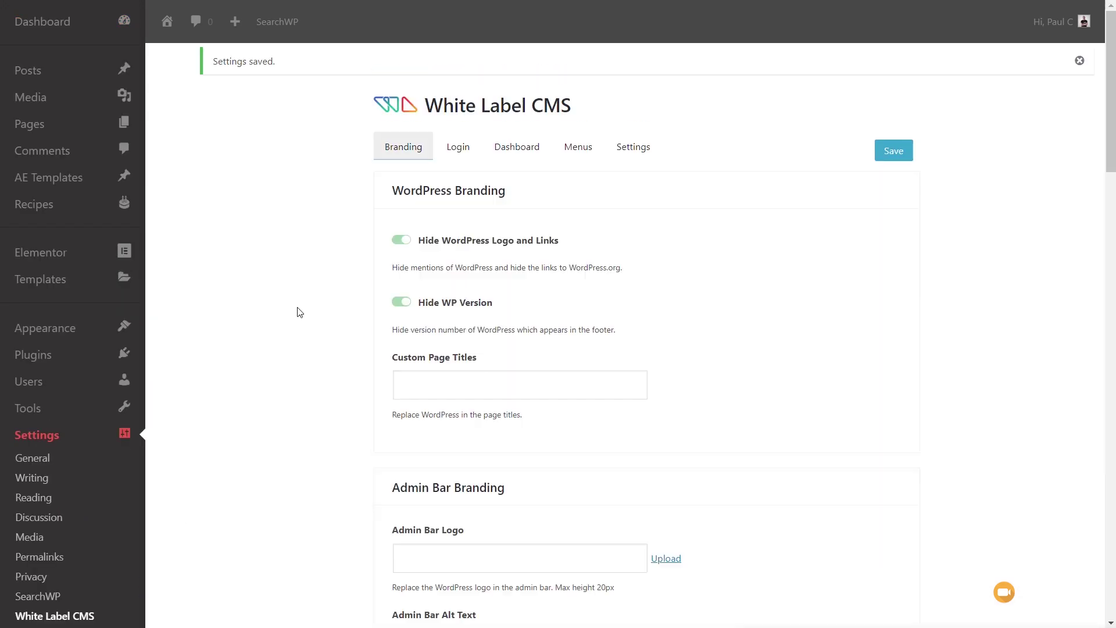
pyautogui.click(505, 150)
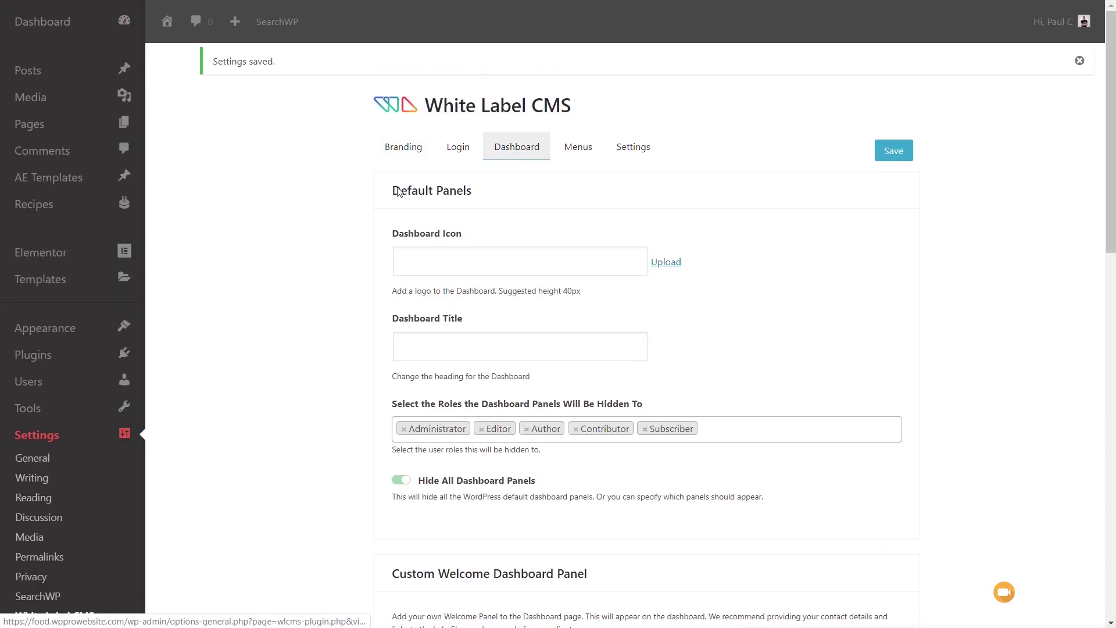
pyautogui.scroll(-2, 301, 468)
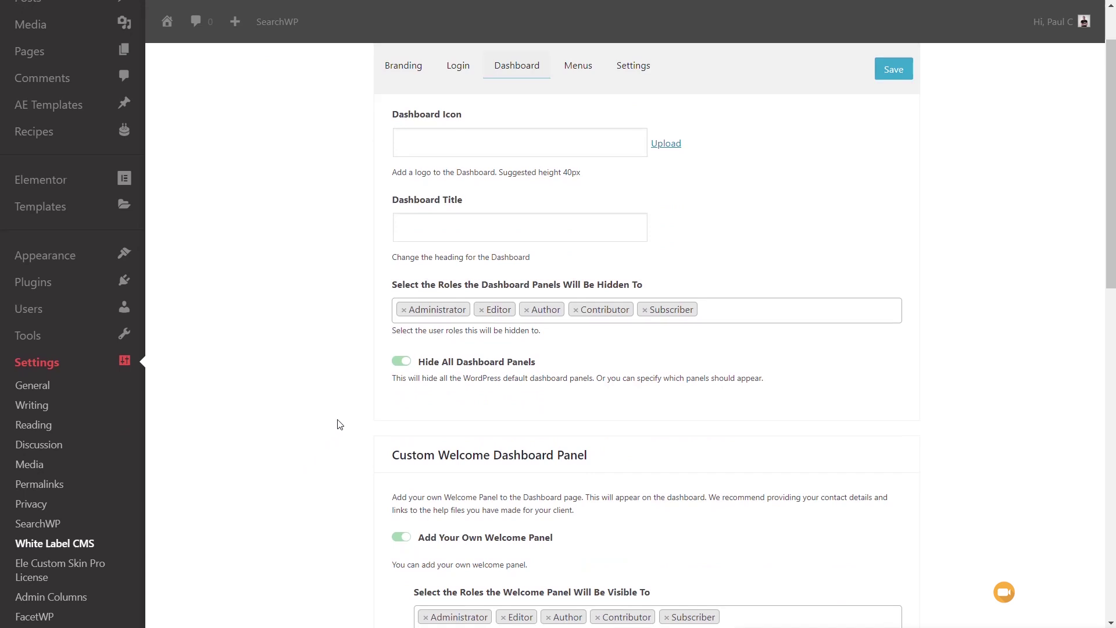
pyautogui.click(402, 361)
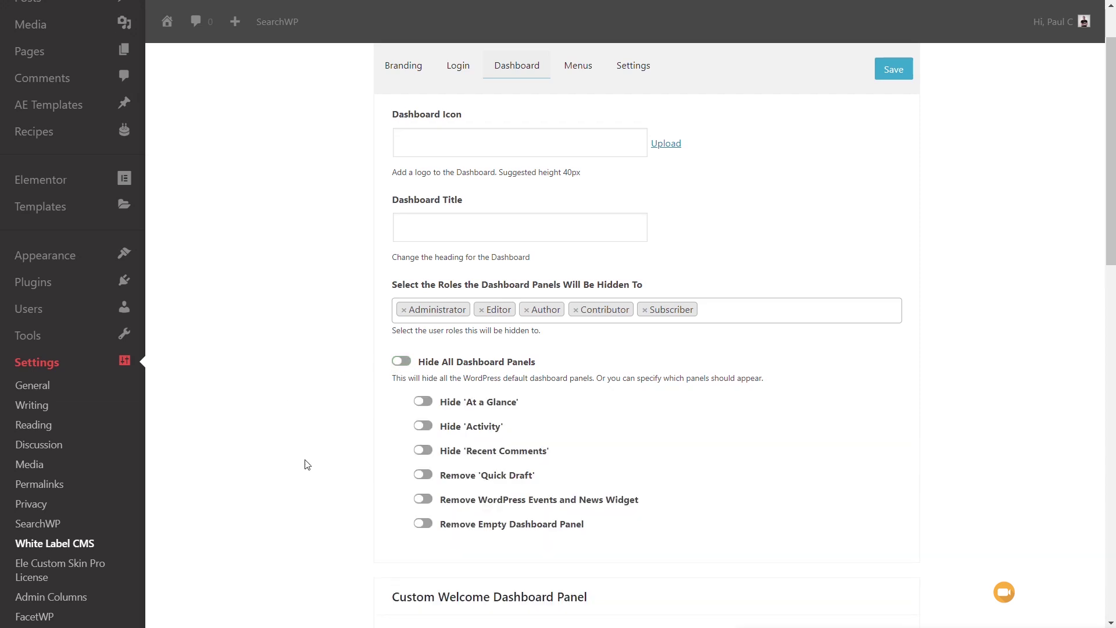
# Hide 'At a Glance', remove the WordPress Events and News widget and the empty dashboard panel, and save the settings
pyautogui.scroll(-1, 307, 465)
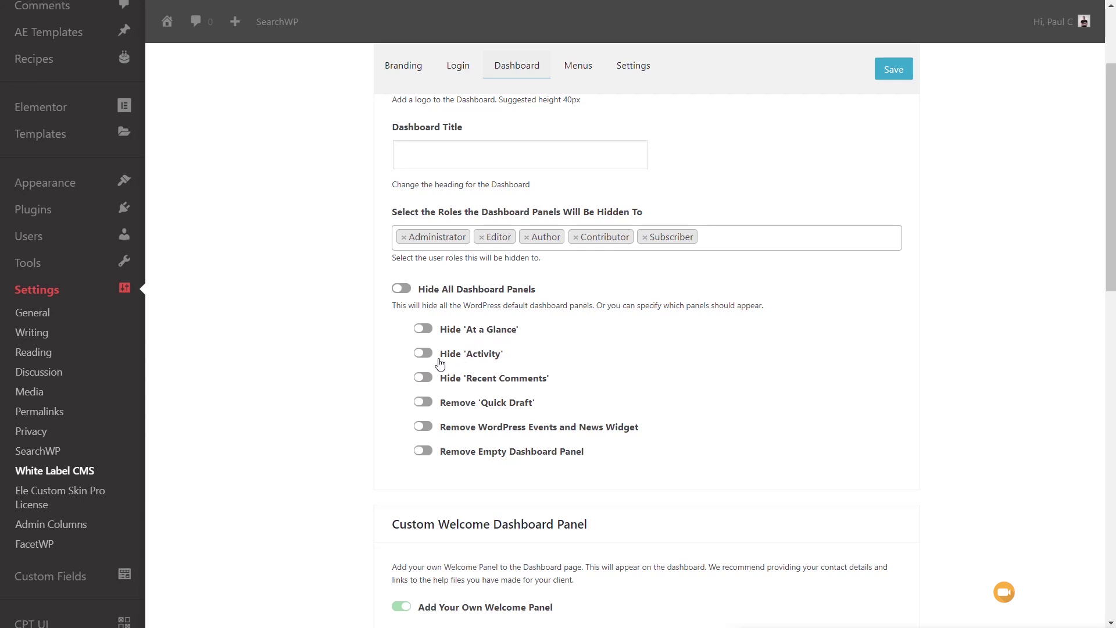
pyautogui.click(427, 331)
pyautogui.click(422, 429)
pyautogui.click(424, 456)
pyautogui.click(894, 69)
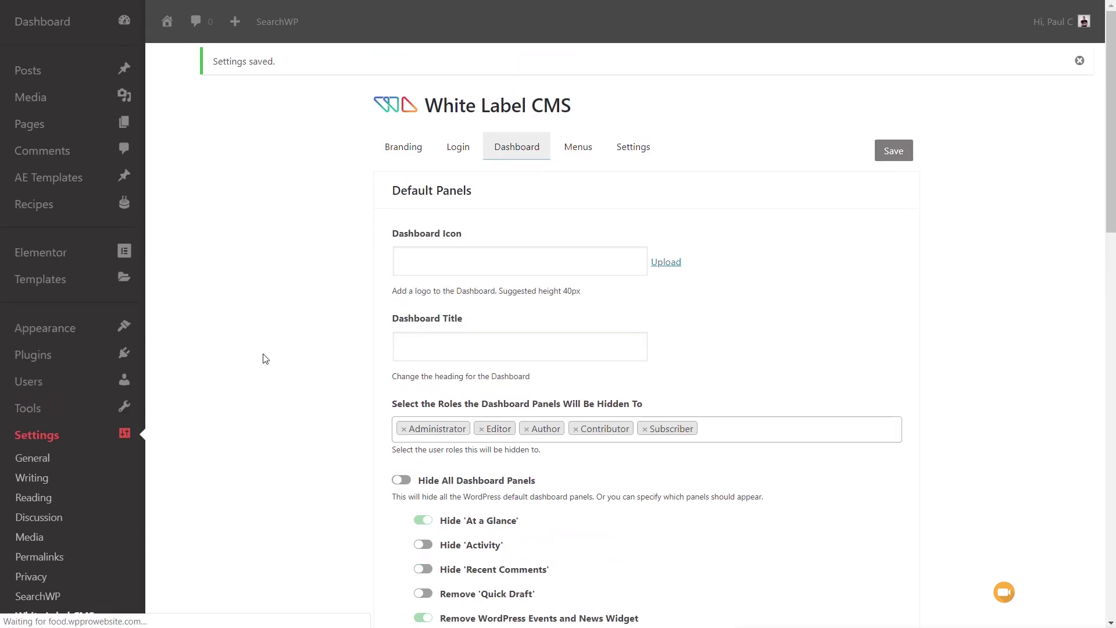
# Open the dashboard home page and examine the custom welcome panel and the default panels shown beneath it
pyautogui.click(73, 34)
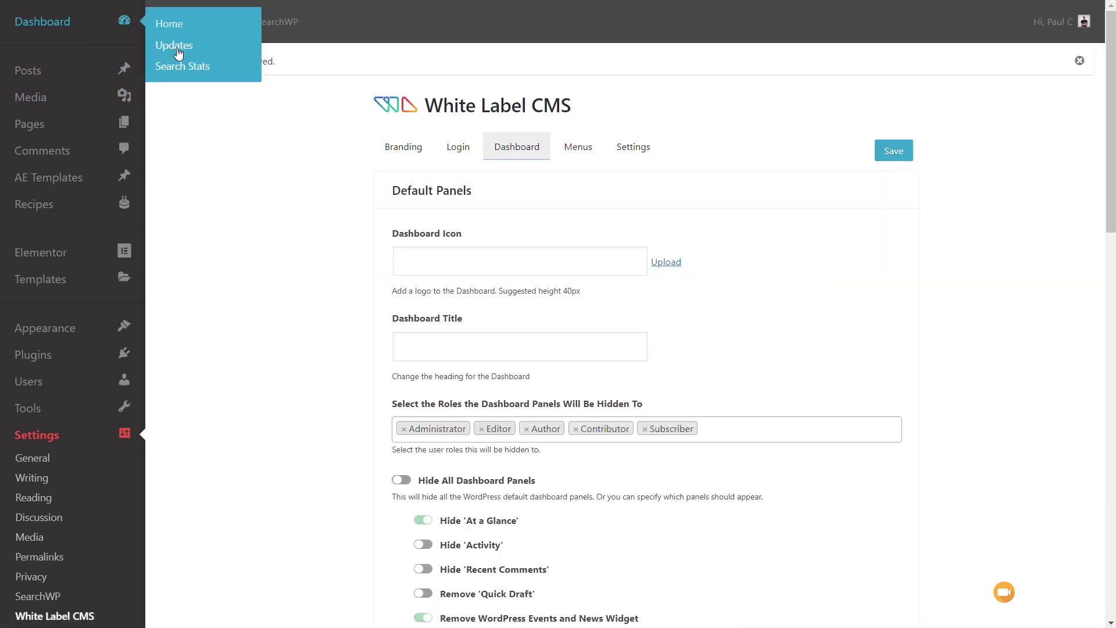
pyautogui.scroll(-8, 242, 357)
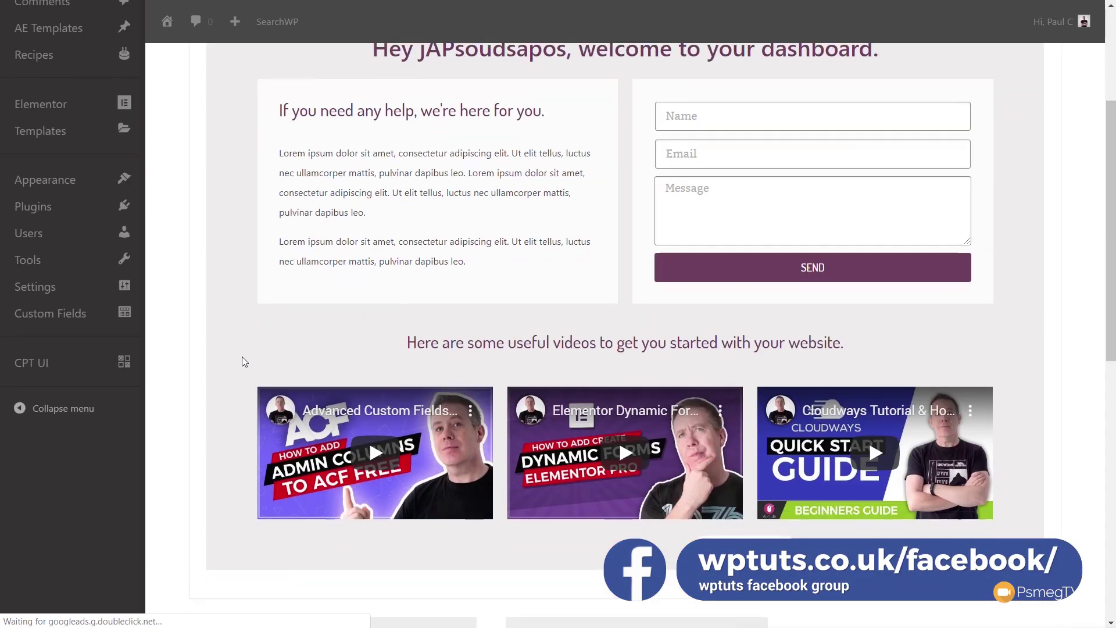
pyautogui.scroll(-5, 241, 361)
pyautogui.moveTo(622, 468); pyautogui.dragTo(909, 245)
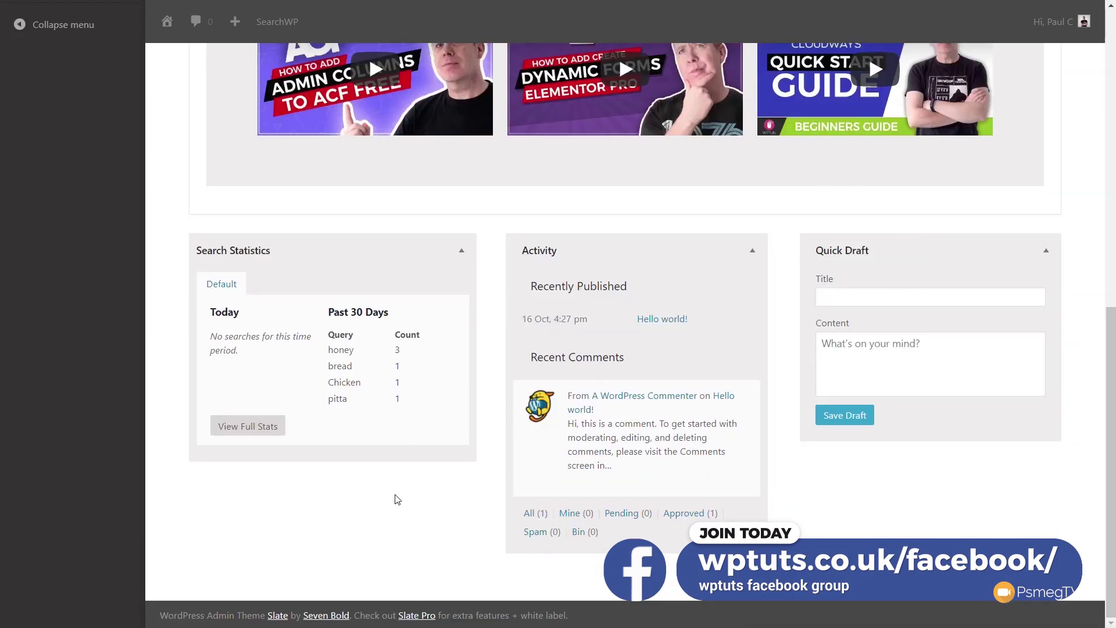
pyautogui.scroll(4, 395, 499)
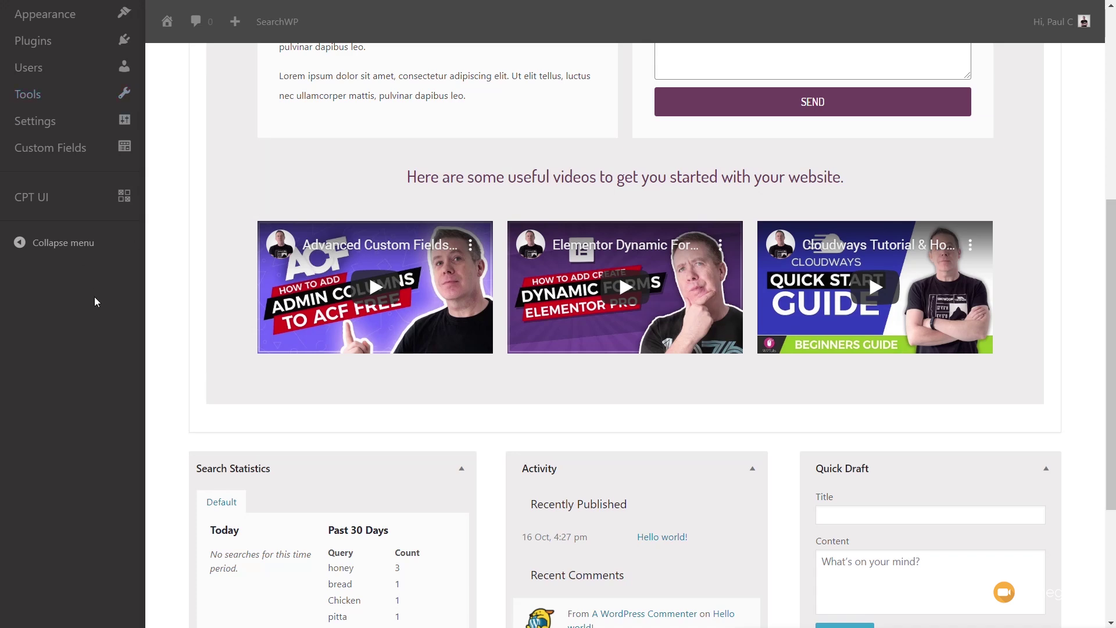
pyautogui.scroll(7, 300, 334)
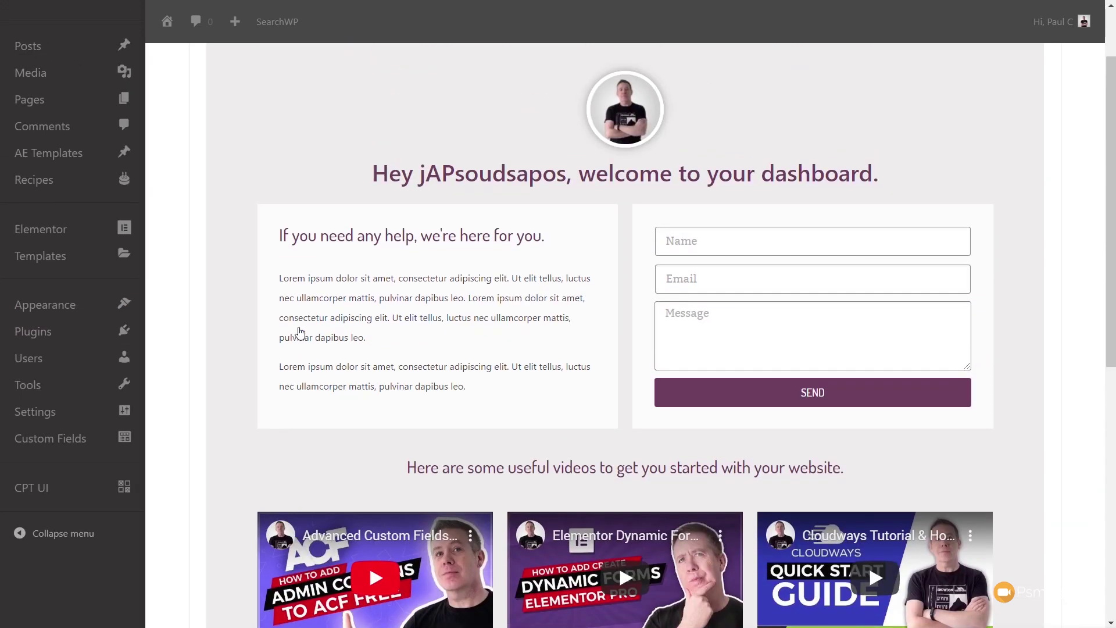
pyautogui.scroll(-10, 299, 333)
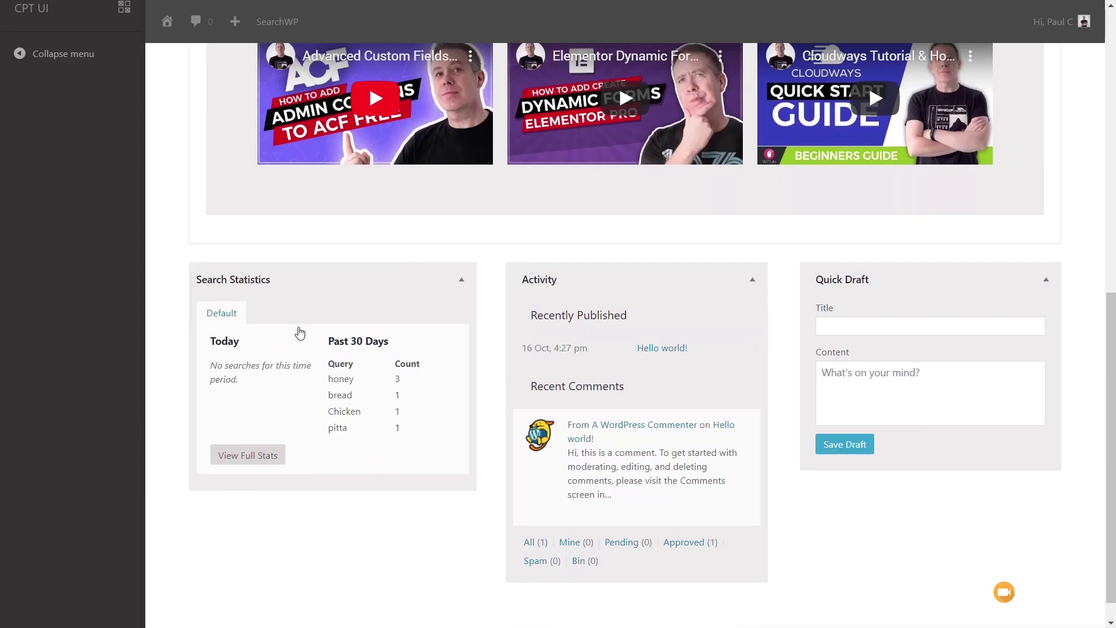
pyautogui.scroll(10, 298, 330)
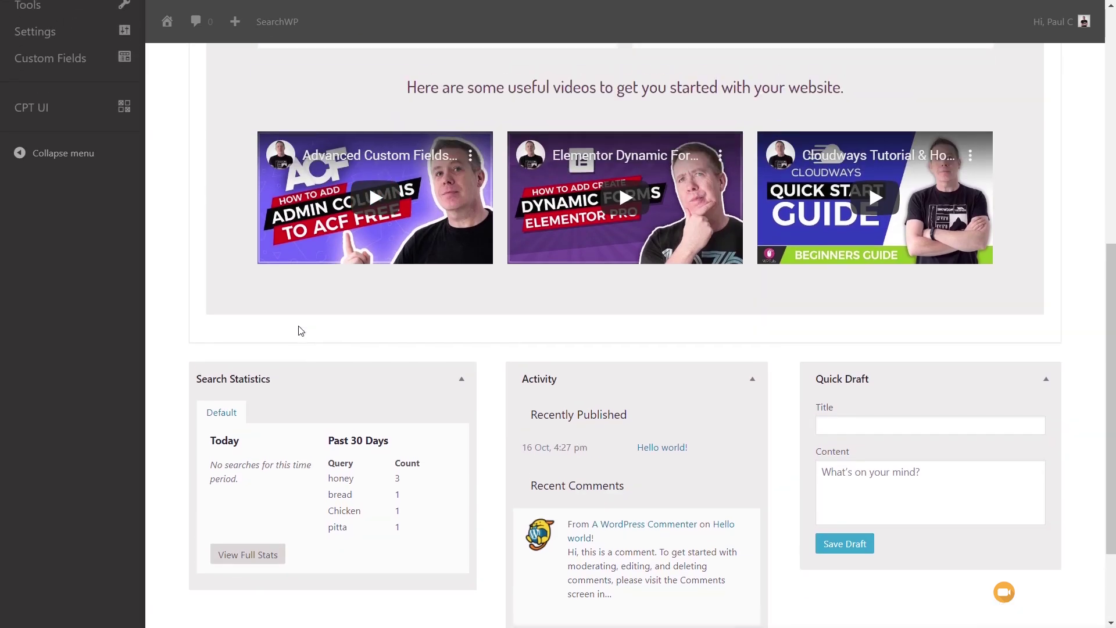